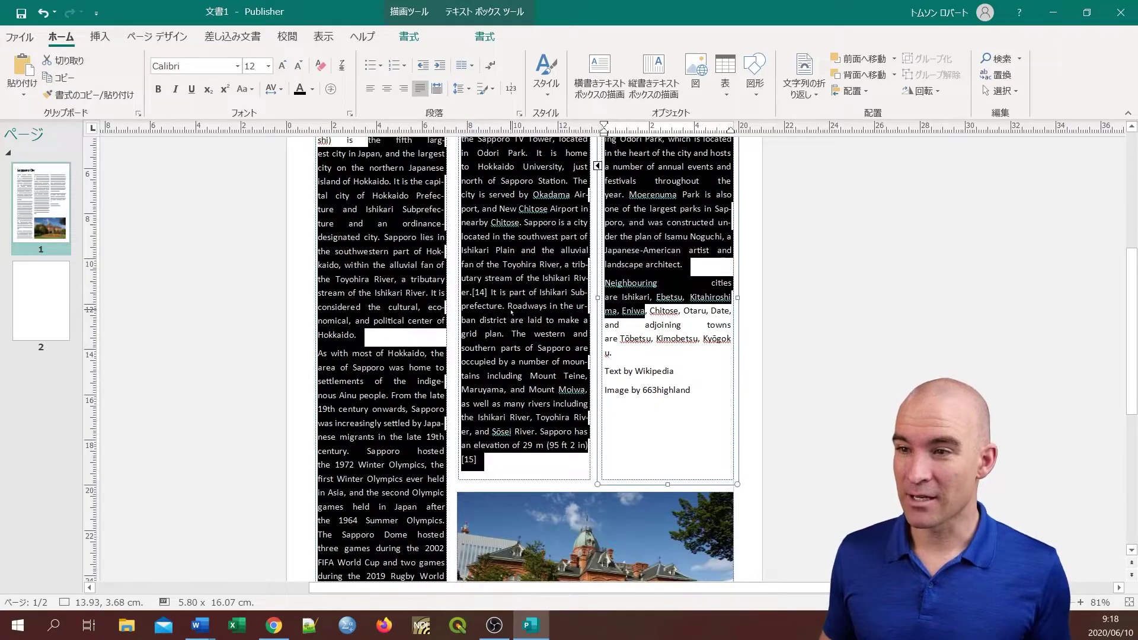
# Examine the Sapporo City publication's three text columns, building photo and title box, selecting each to show the layout
pyautogui.click(393, 293)
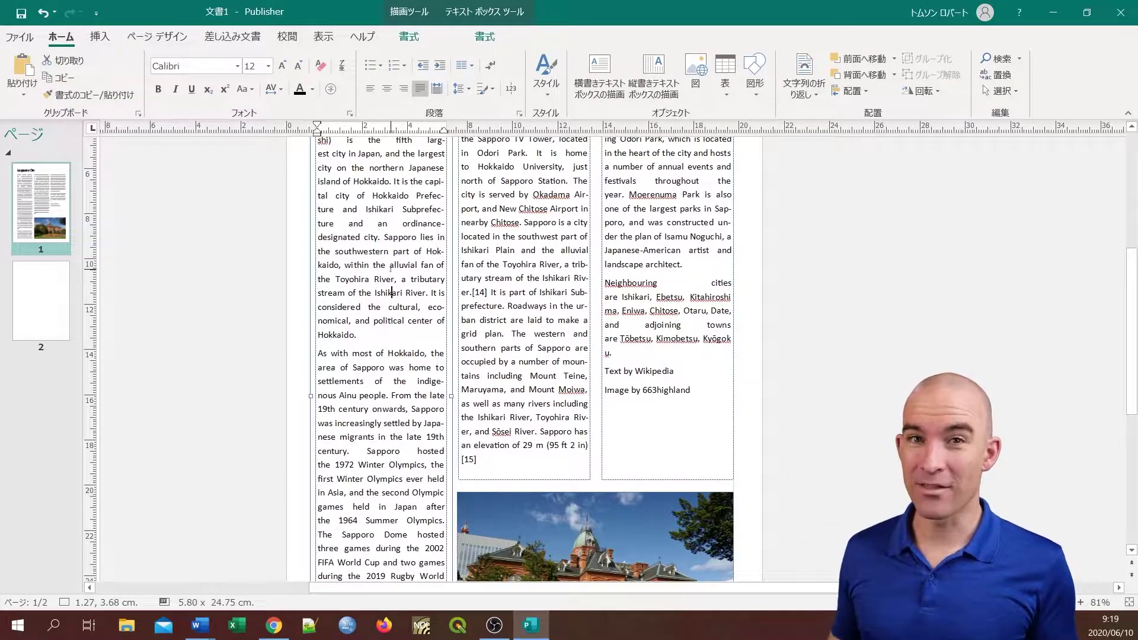
pyautogui.scroll(-2, 386, 274)
pyautogui.scroll(-1, 386, 275)
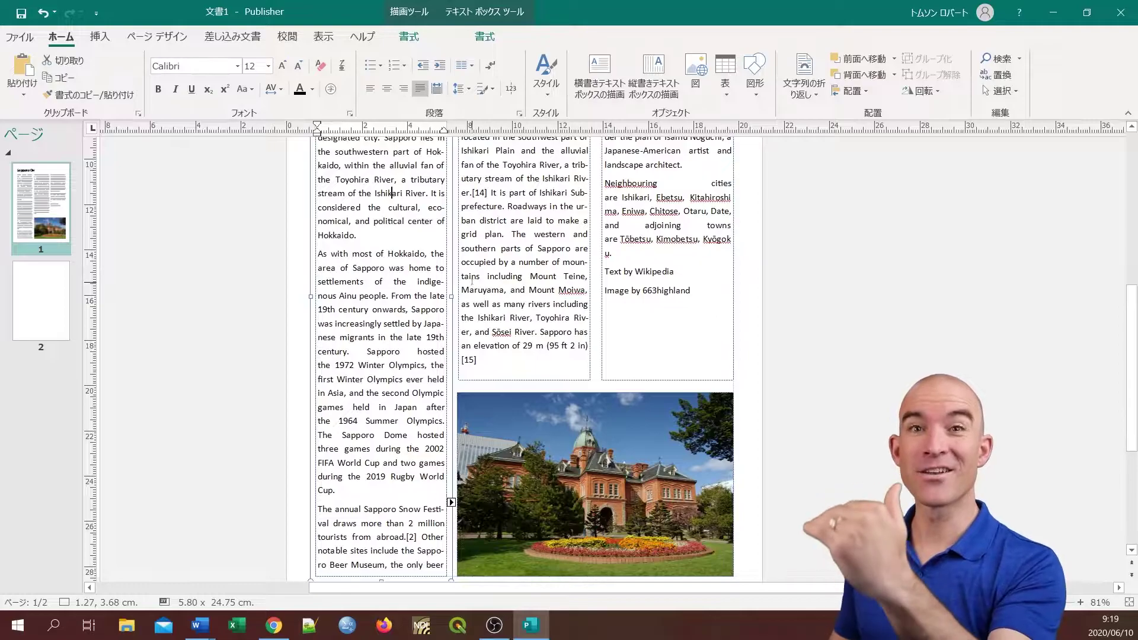
pyautogui.scroll(-1, 472, 284)
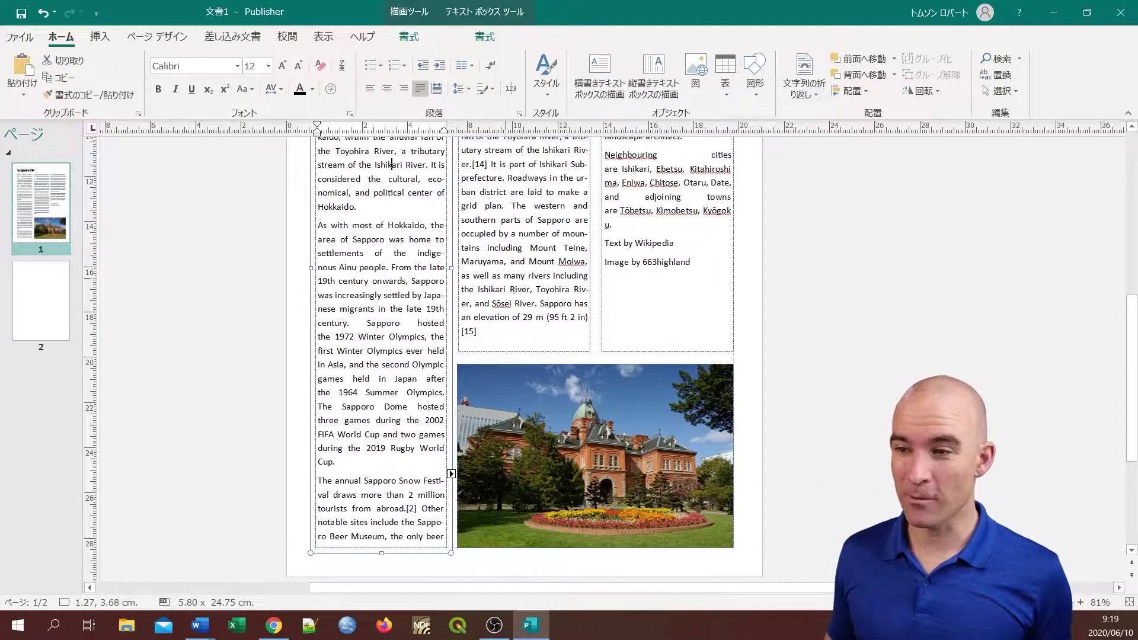
pyautogui.click(591, 388)
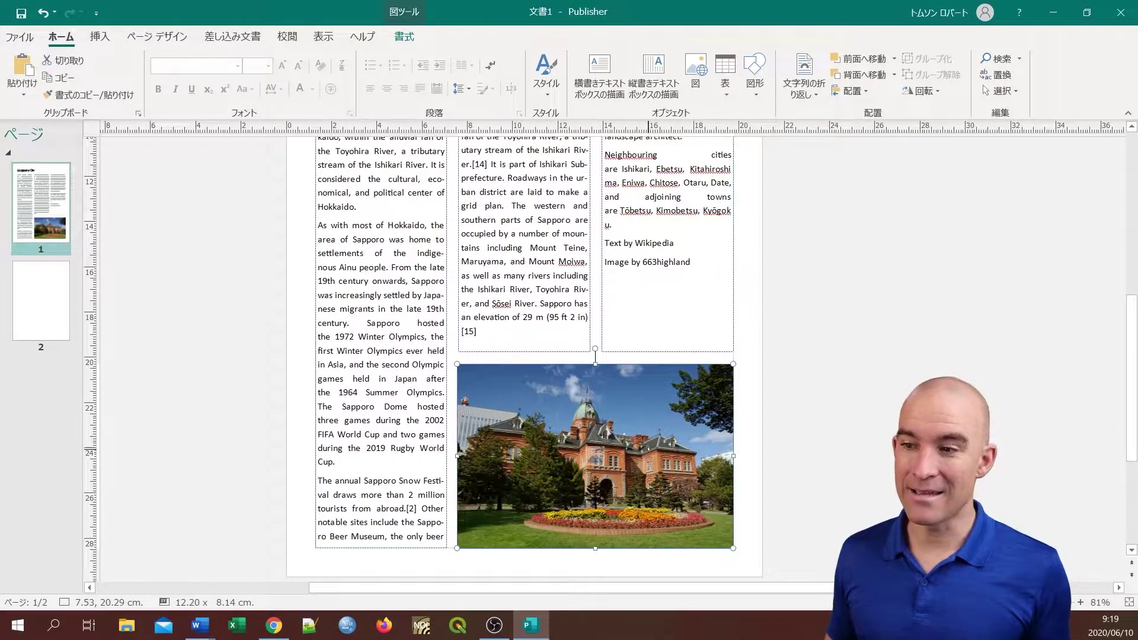
pyautogui.scroll(10, 528, 378)
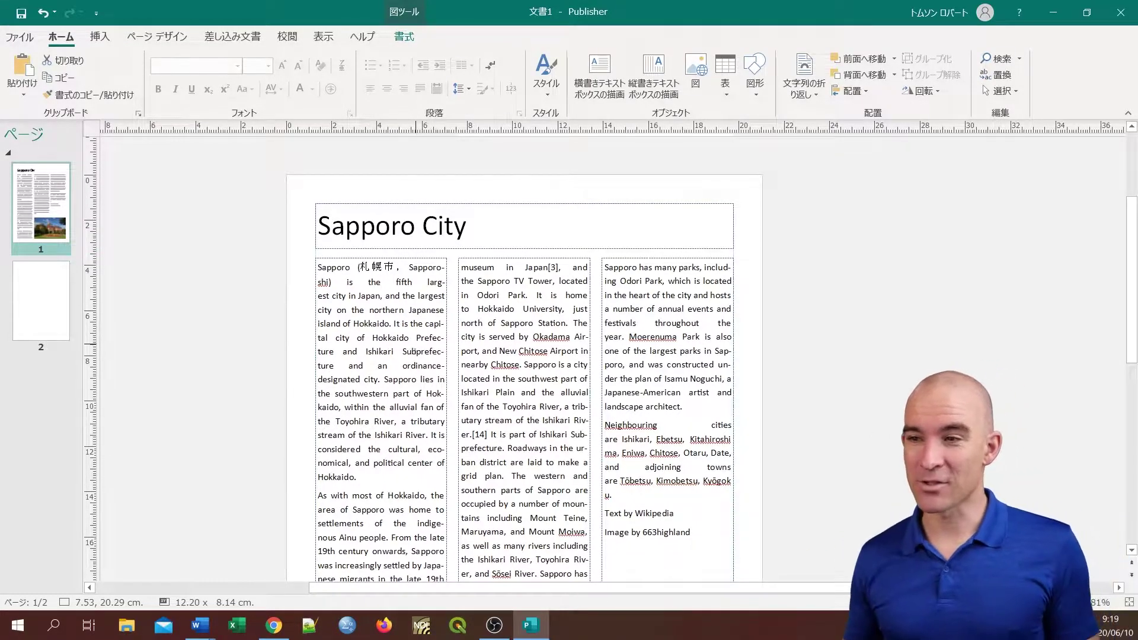
pyautogui.click(414, 351)
pyautogui.click(522, 326)
pyautogui.click(652, 295)
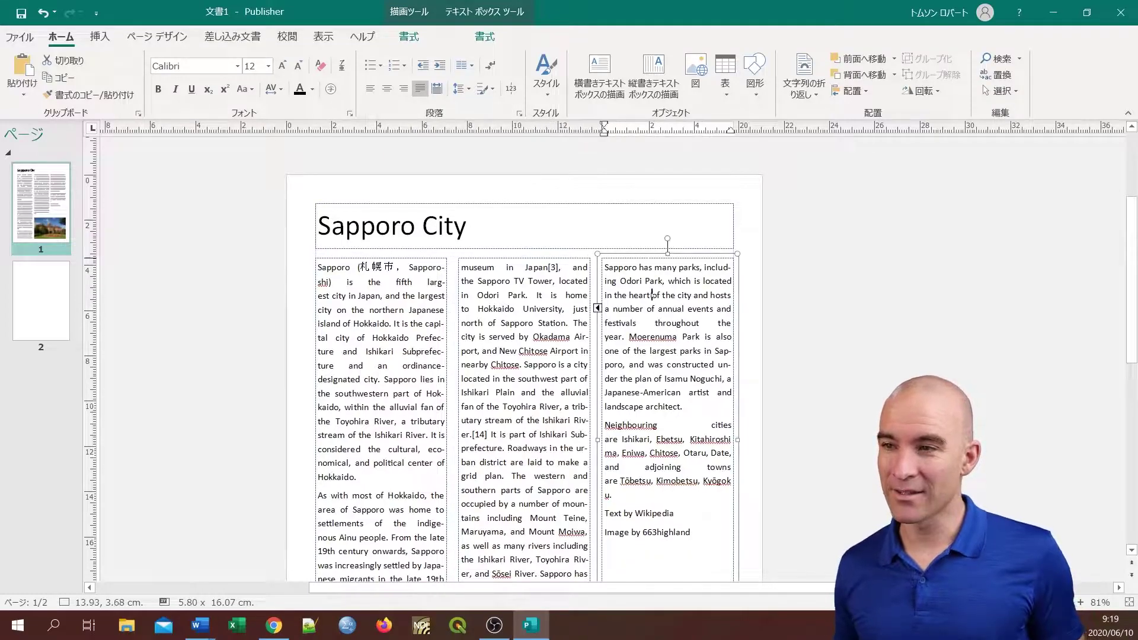
pyautogui.click(429, 296)
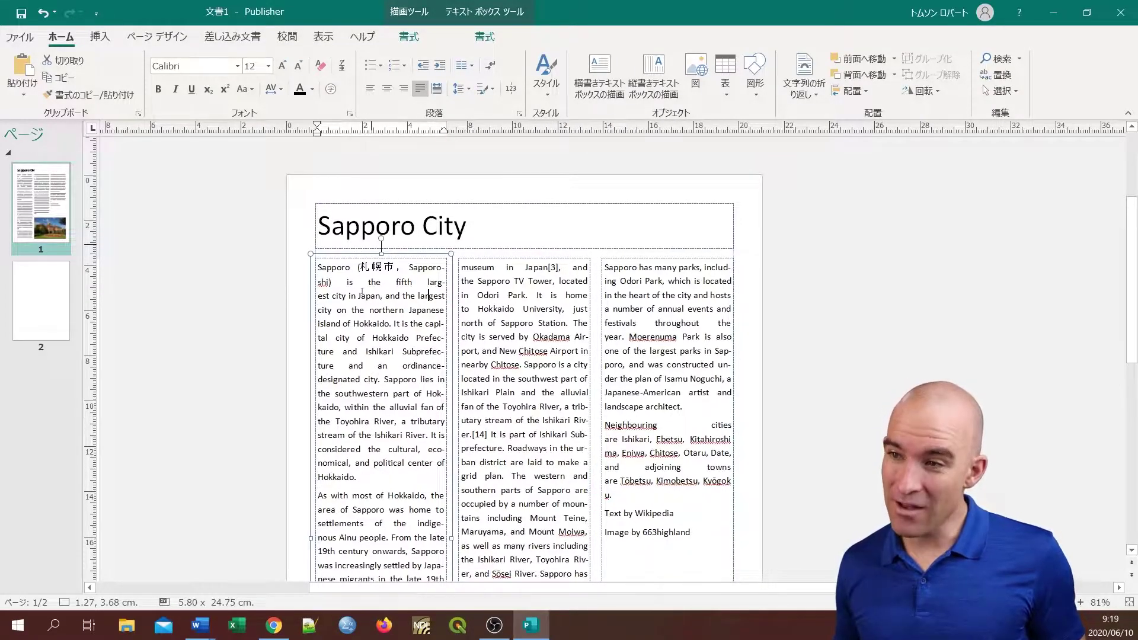
pyautogui.click(401, 226)
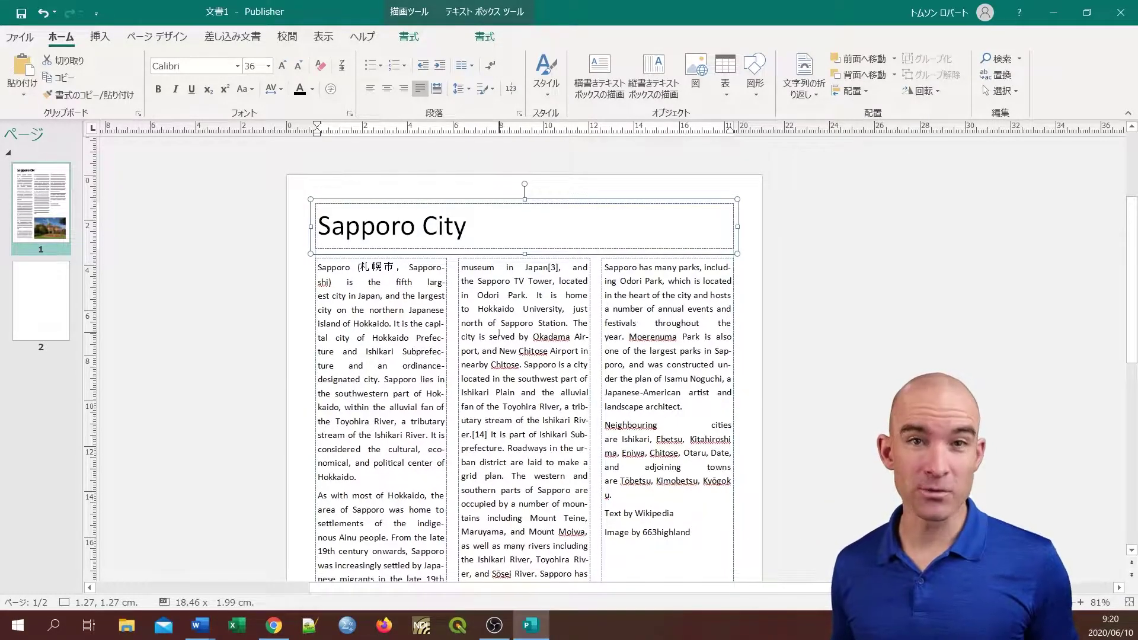
pyautogui.click(408, 338)
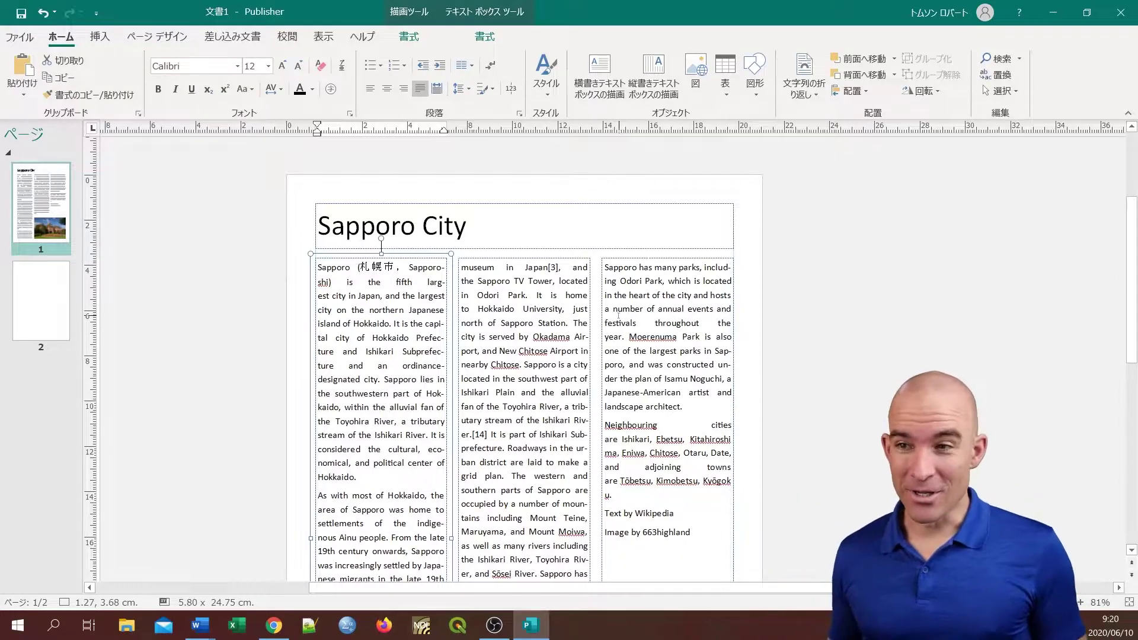
# Close the Sapporo City publication and minimize the blank Word document so the desktop shows
pyautogui.click(1121, 13)
pyautogui.click(568, 330)
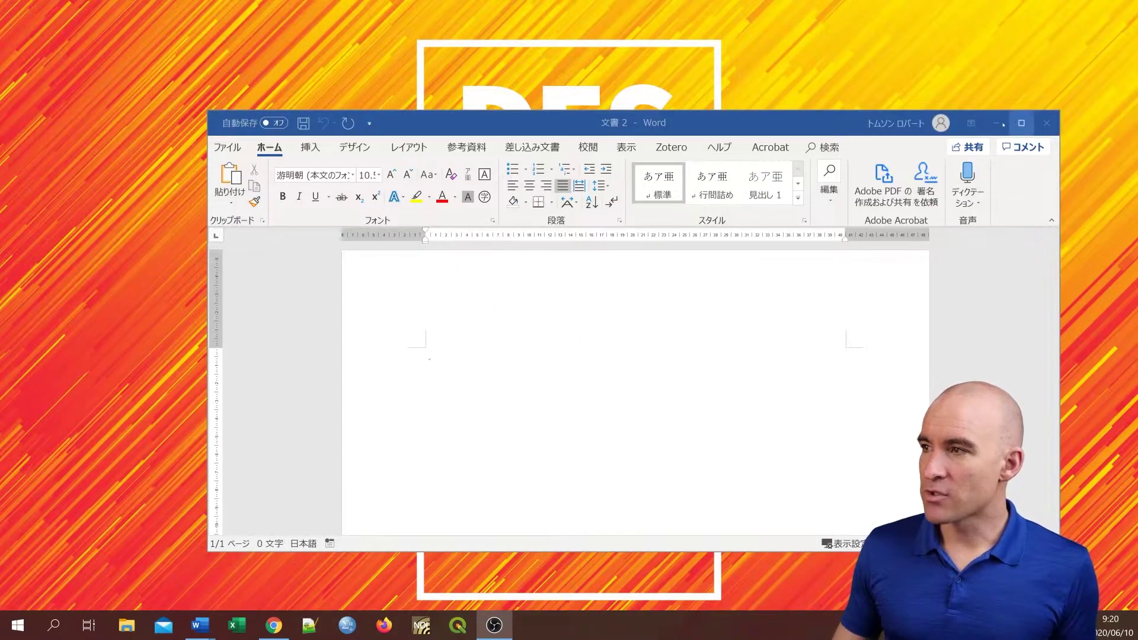
pyautogui.click(996, 124)
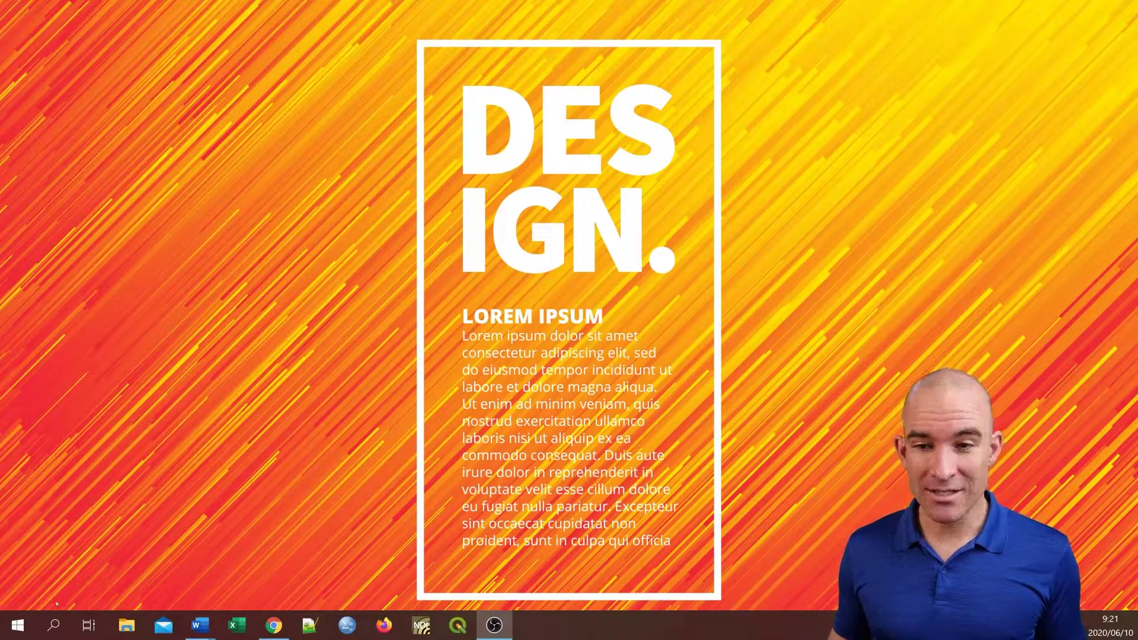
# Search the computer for the installed Publisher app, without opening it, and dismiss the search
pyautogui.click(53, 626)
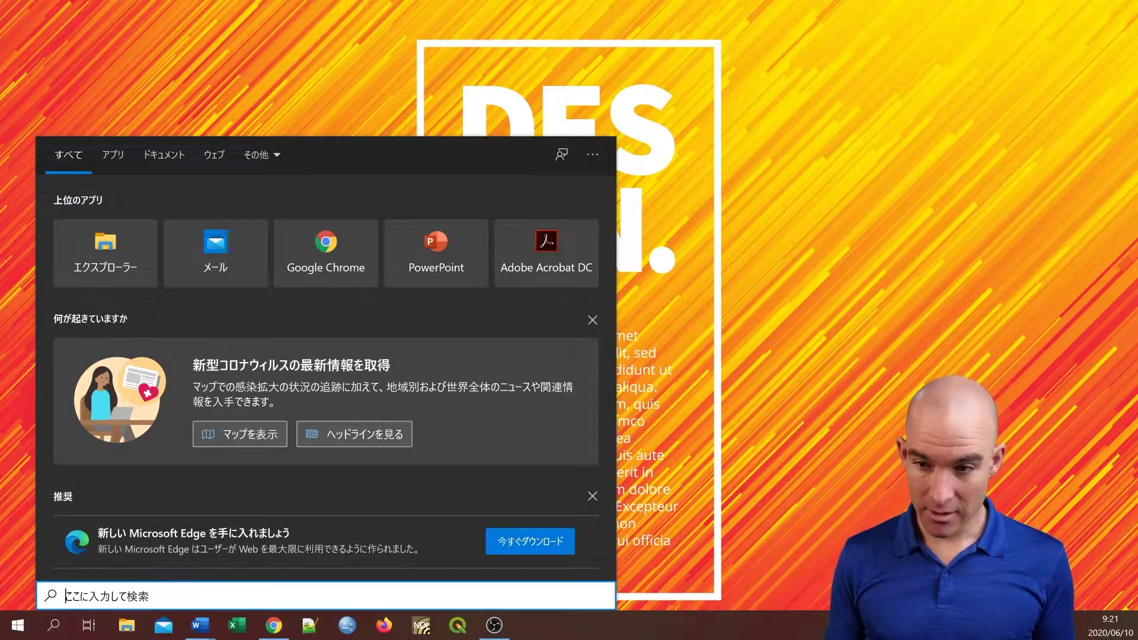
pyautogui.write('publis')
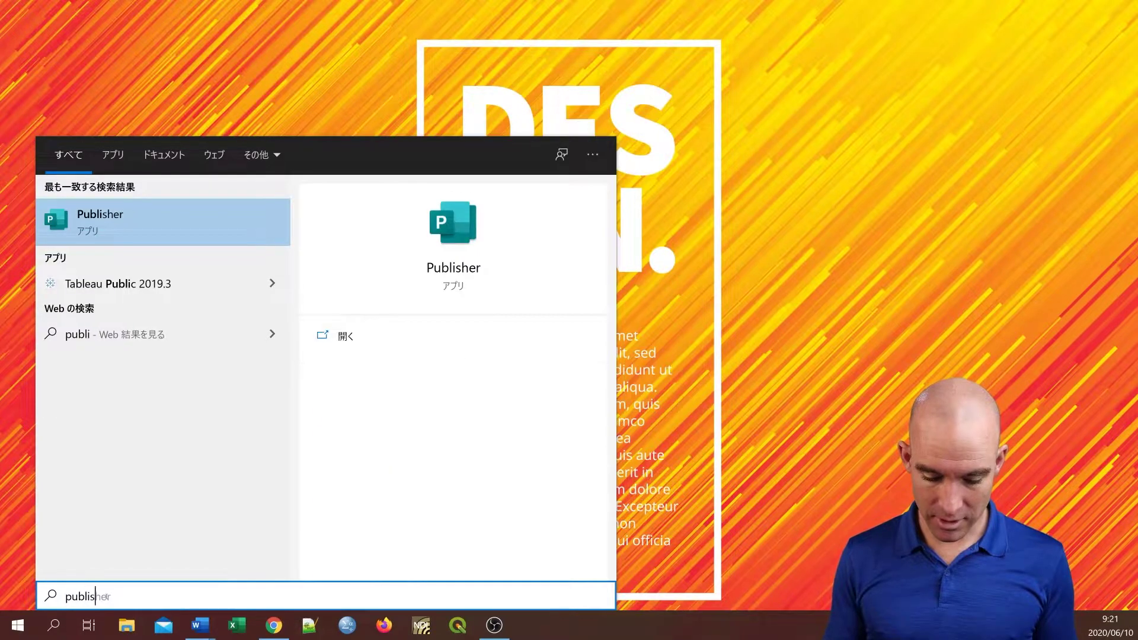
pyautogui.write('her')
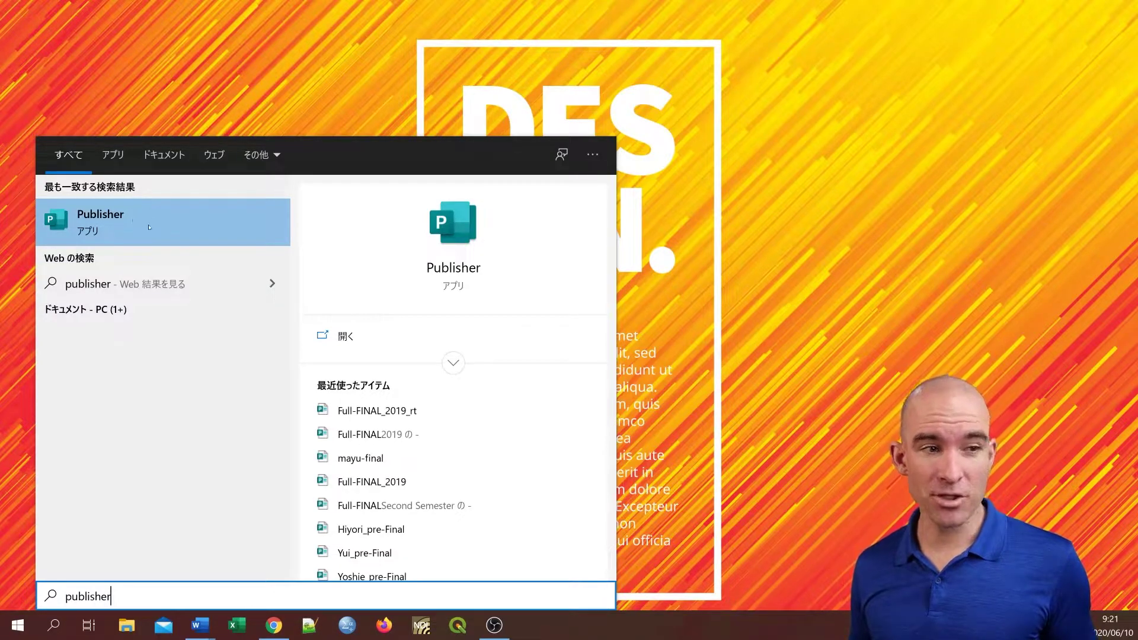
pyautogui.click(454, 113)
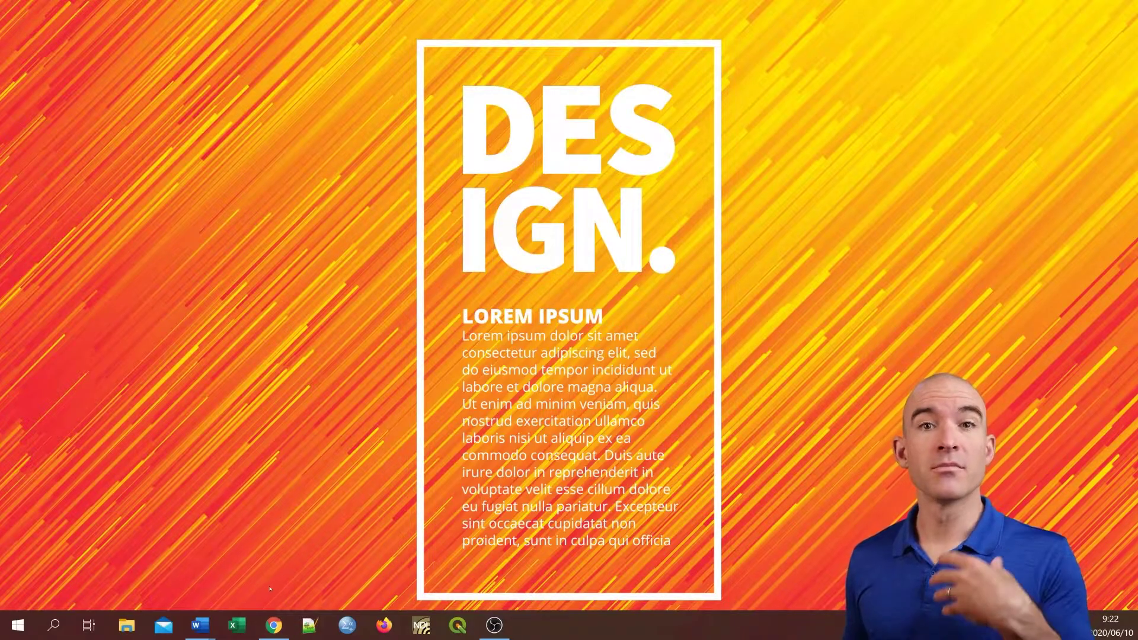
# Switch to the Chrome window showing the campus guide and load cgw.hokusei.ac.jp
pyautogui.click(274, 554)
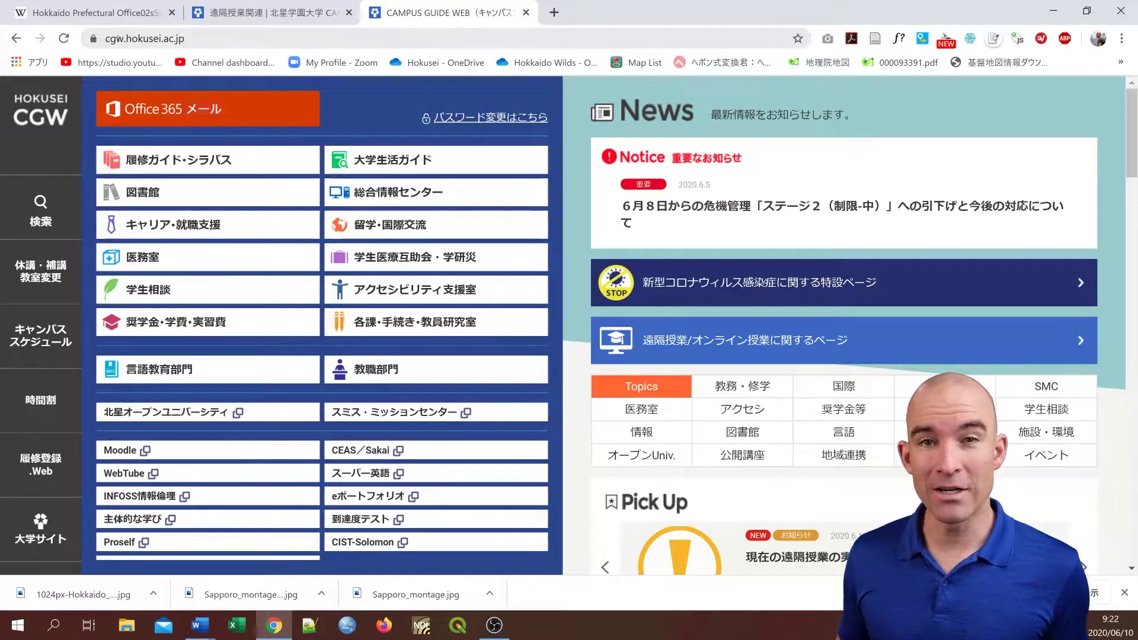
pyautogui.click(190, 39)
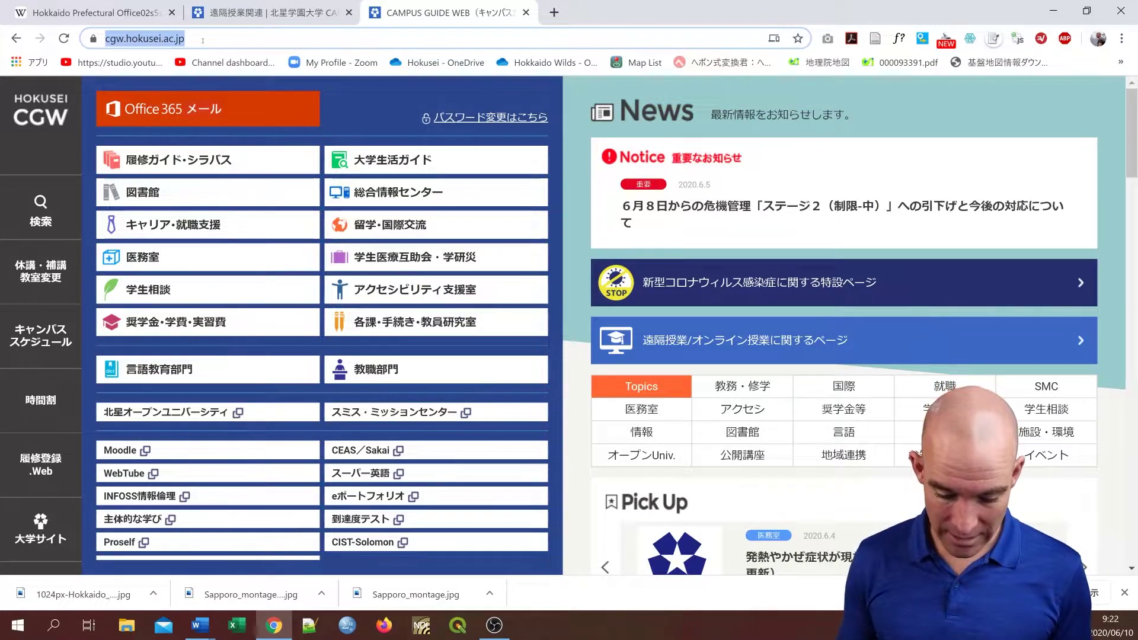
pyautogui.write('cgw.')
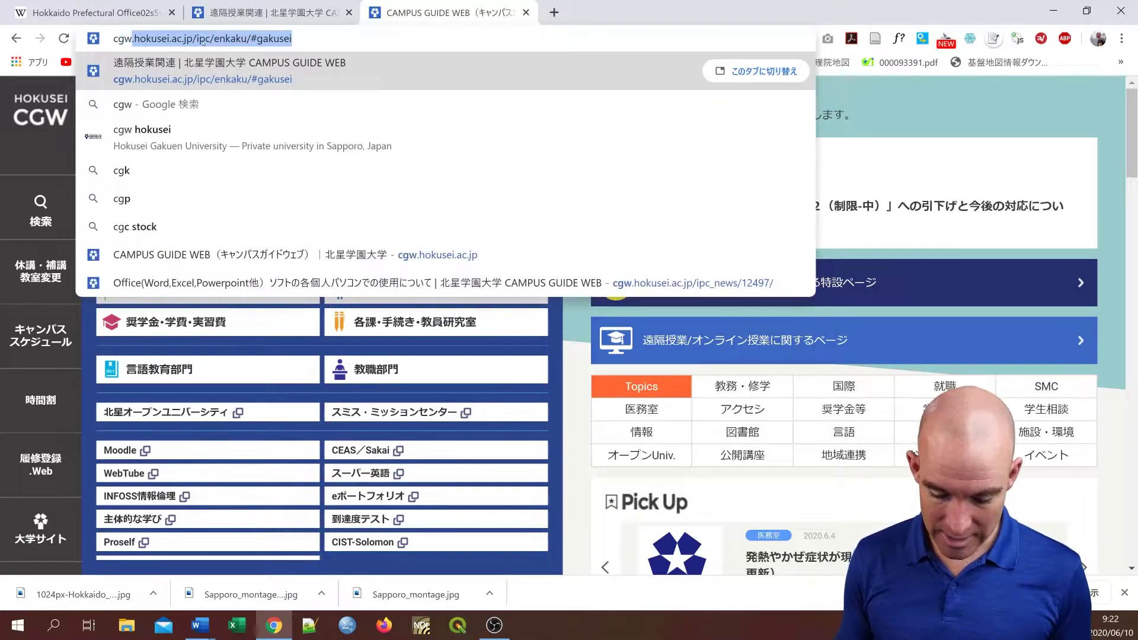
pyautogui.write('hokusei.ac.jp')
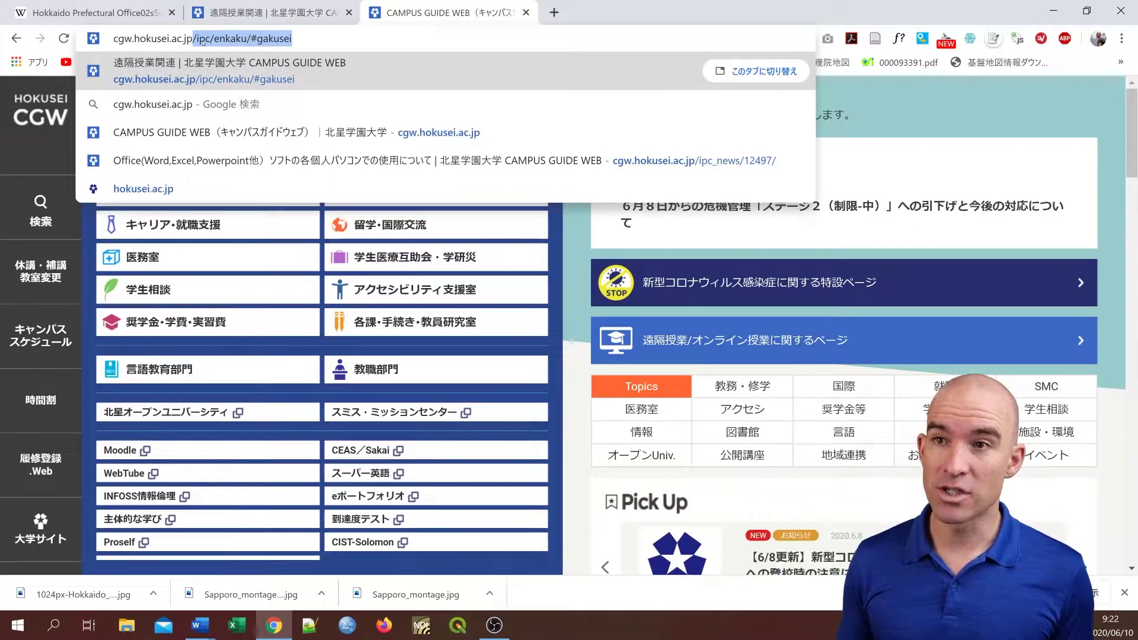
pyautogui.press('Delete')
pyautogui.press('Return')
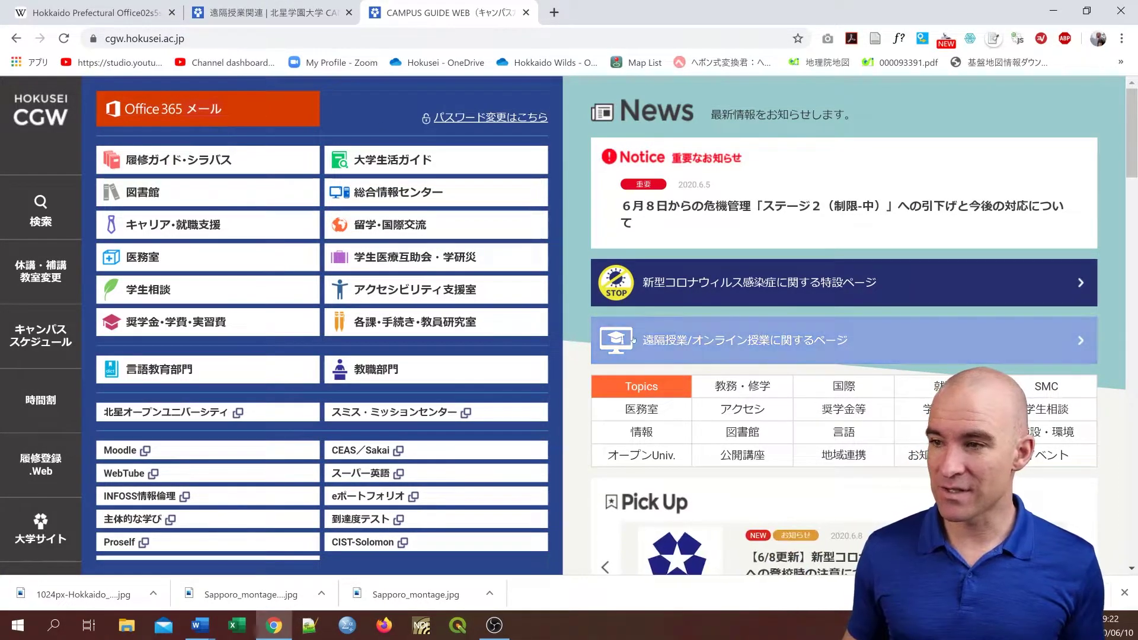
# Open the 遠隔授業/オンライン授業に関するページ and highlight the 学生向け section heading
pyautogui.click(781, 343)
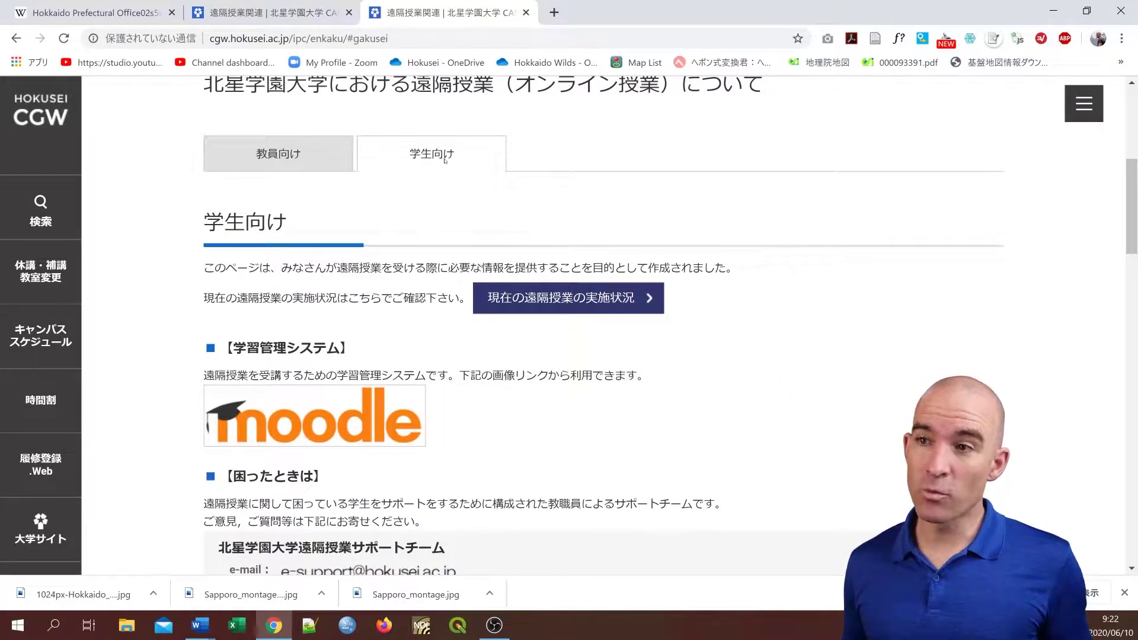
pyautogui.scroll(3, 617, 265)
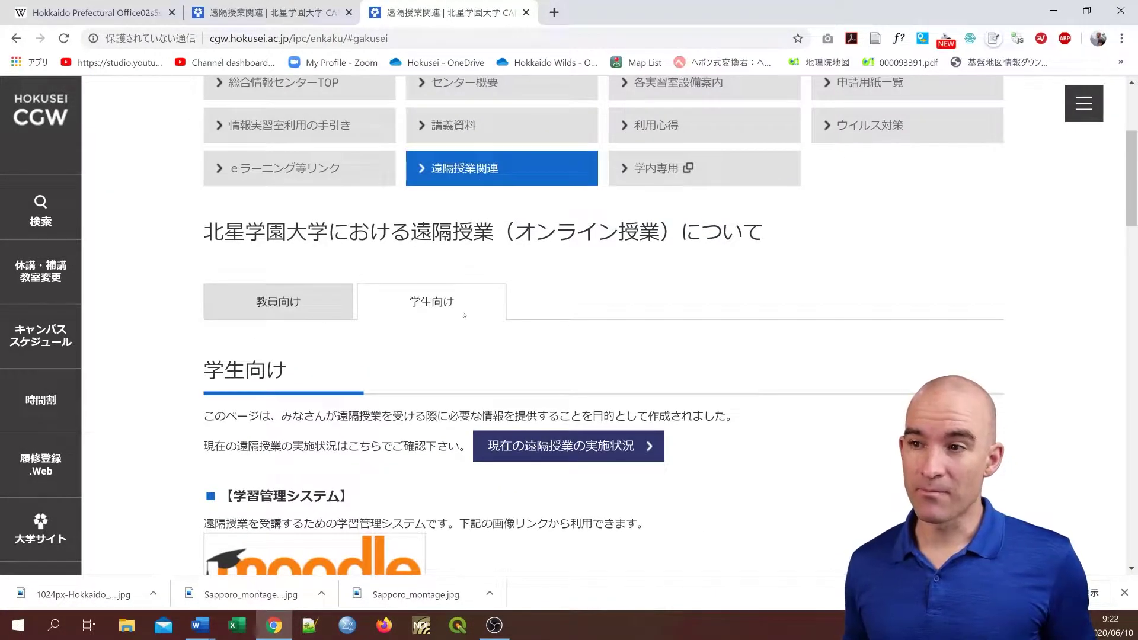
pyautogui.scroll(-1, 474, 284)
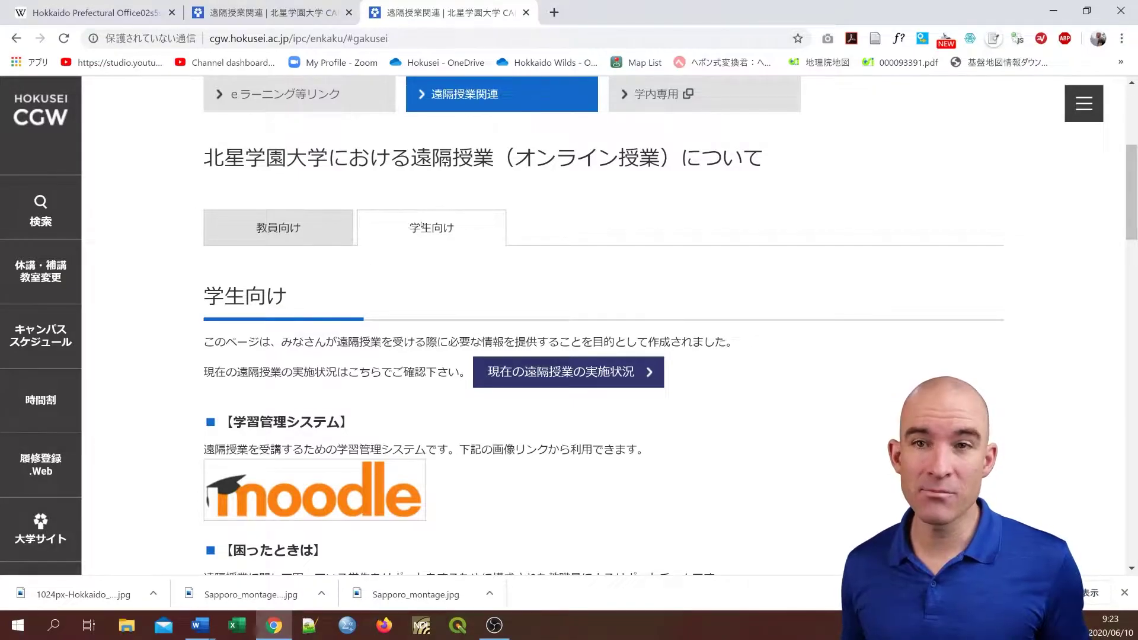
pyautogui.moveTo(205, 297); pyautogui.dragTo(294, 301)
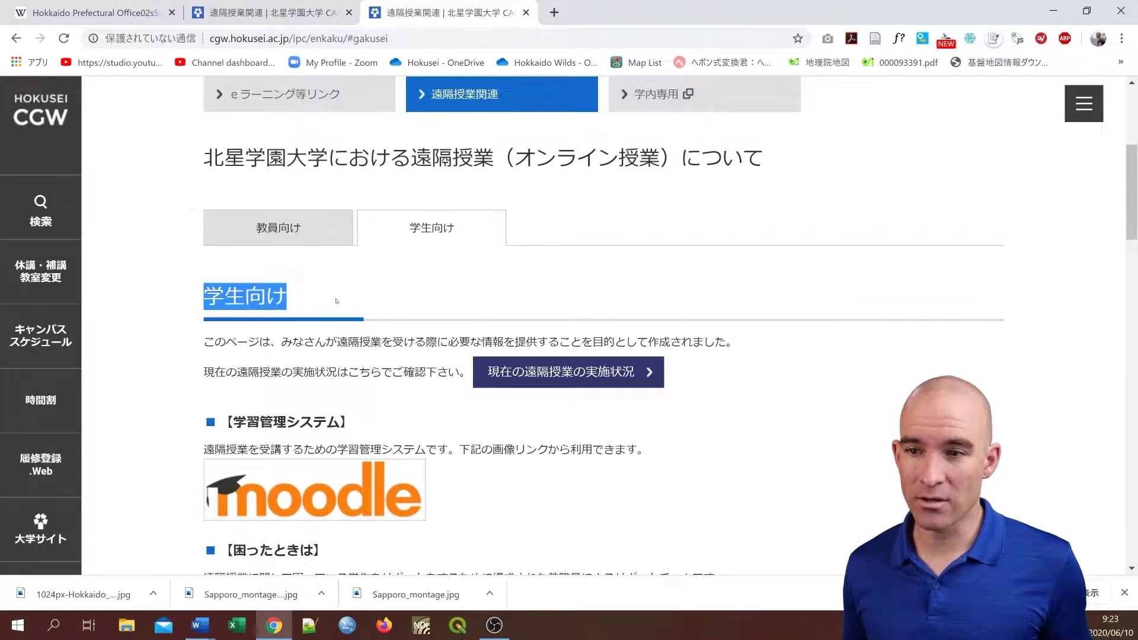
# Find the 環境整備 section and open its こちら link for the Office (Word, Excel, Powerpoint 他) software usage information
pyautogui.scroll(-6, 337, 301)
pyautogui.scroll(-3, 320, 364)
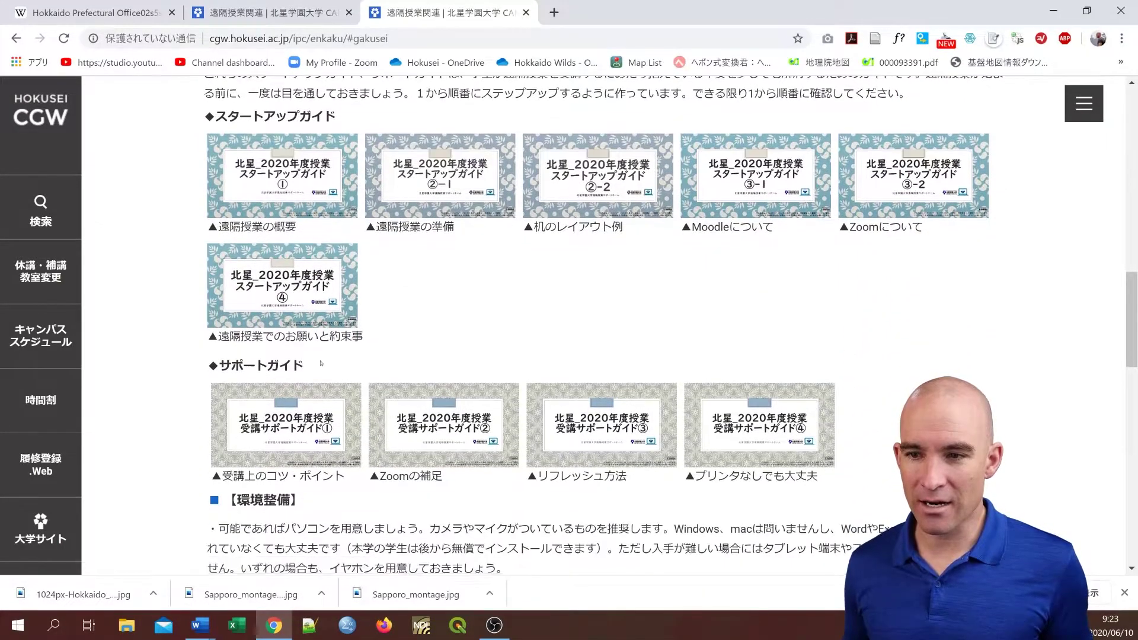
pyautogui.scroll(-3, 321, 364)
pyautogui.doubleClick(263, 279)
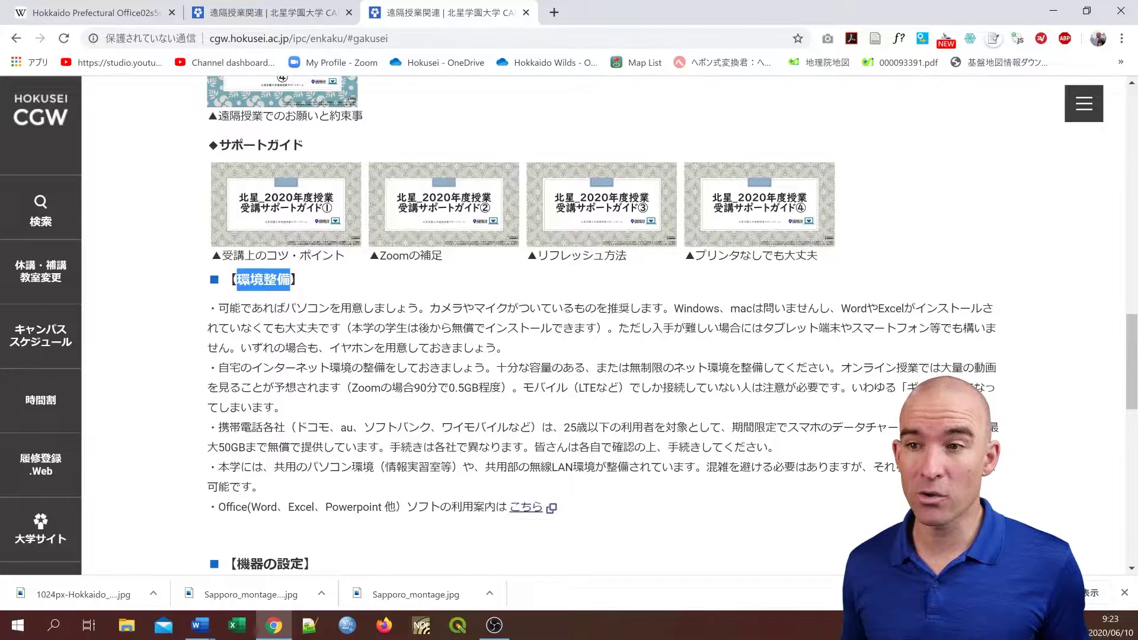
pyautogui.scroll(-2, 310, 279)
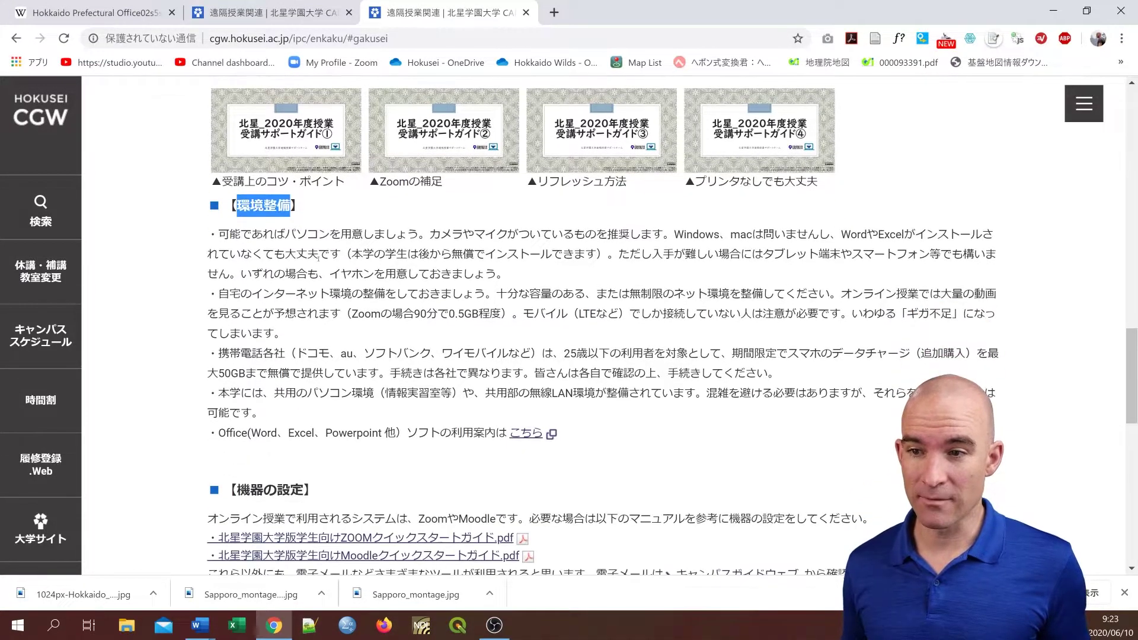
pyautogui.moveTo(214, 359); pyautogui.dragTo(504, 363)
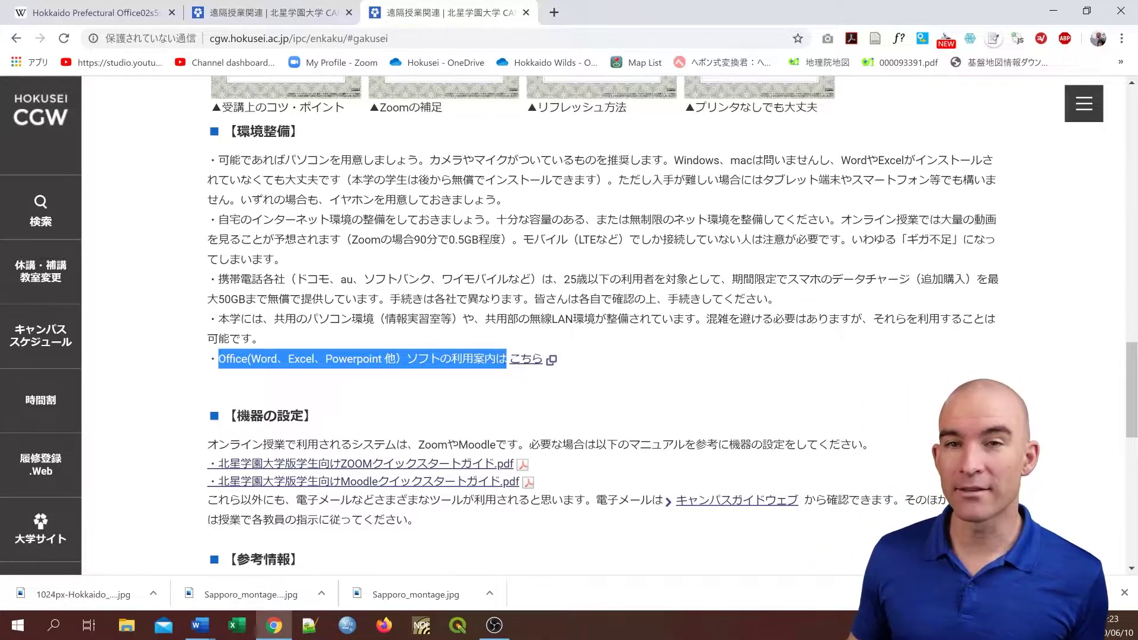
pyautogui.click(527, 333)
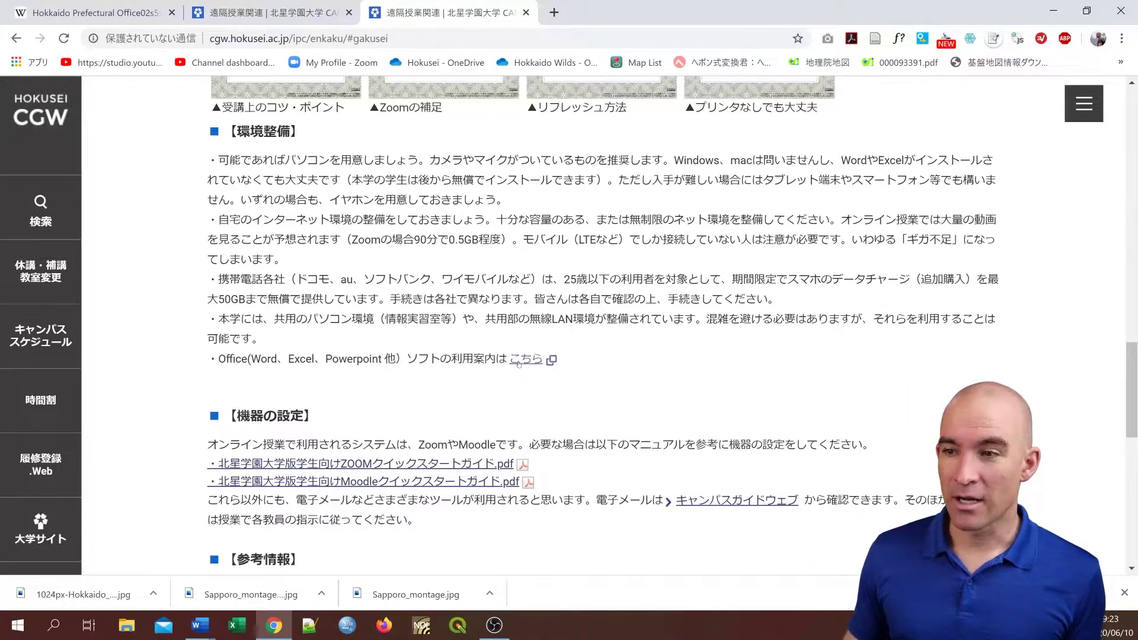
pyautogui.click(526, 360)
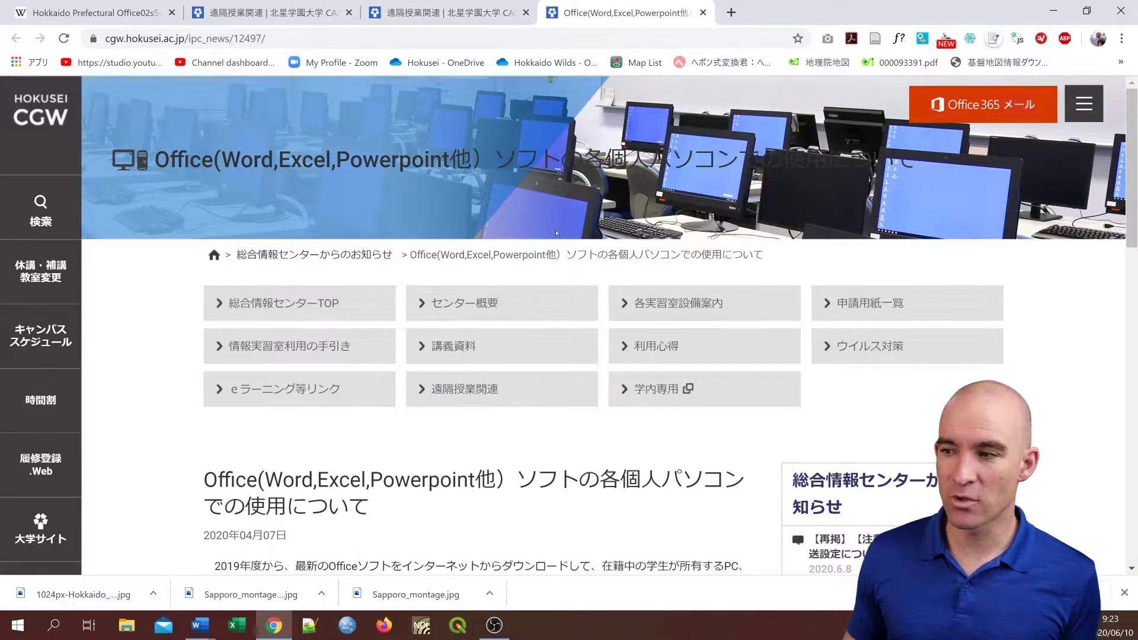
# Highlight the notice's paragraph about downloading Office and open the Officeソフトの利用案内 PDF to its 利用方法 section
pyautogui.scroll(-6, 557, 233)
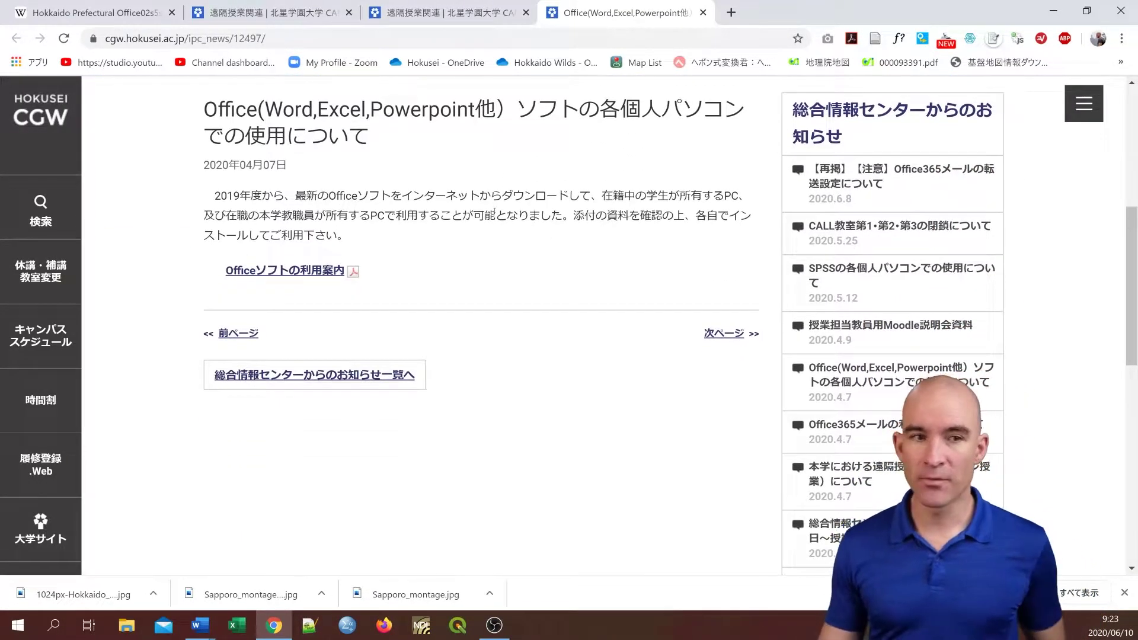
pyautogui.scroll(1, 489, 204)
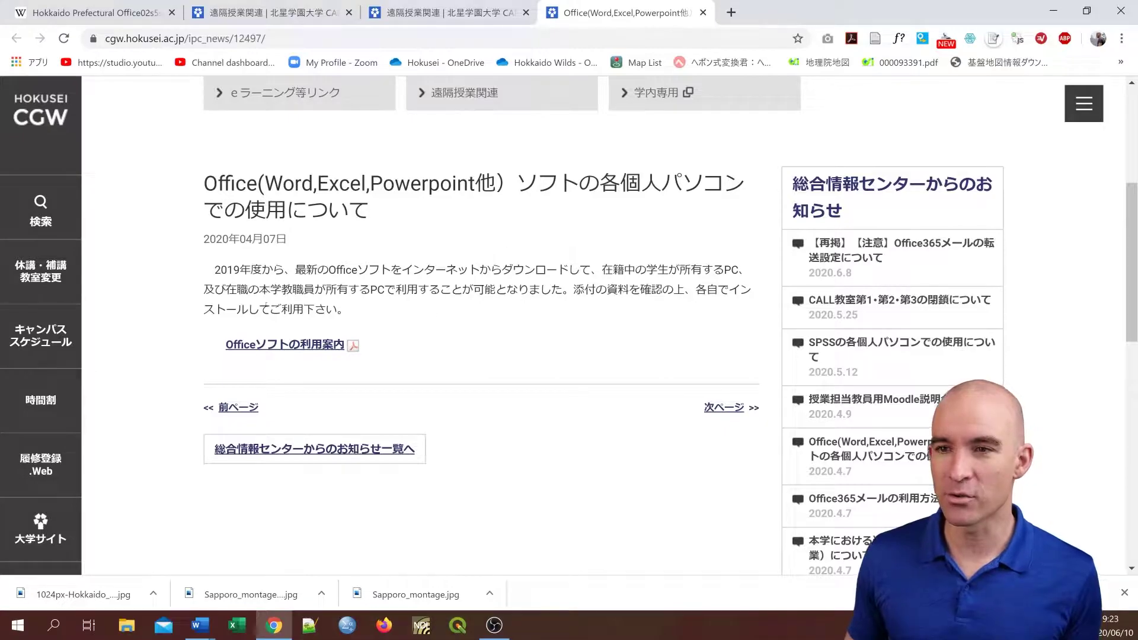
pyautogui.moveTo(343, 308); pyautogui.dragTo(214, 270)
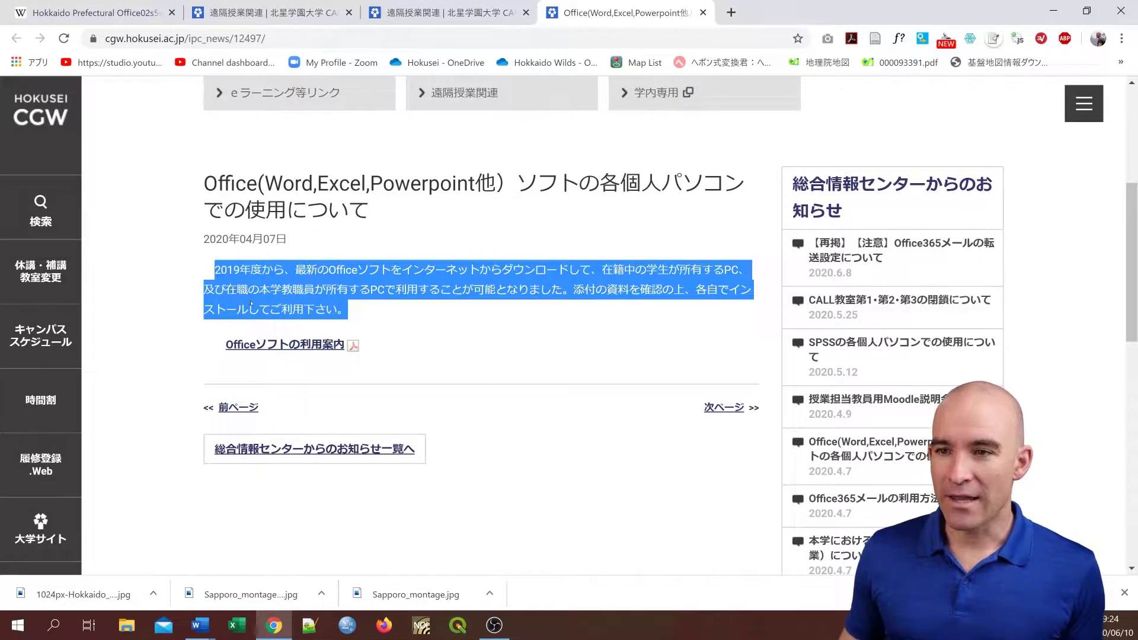
pyautogui.click(321, 346)
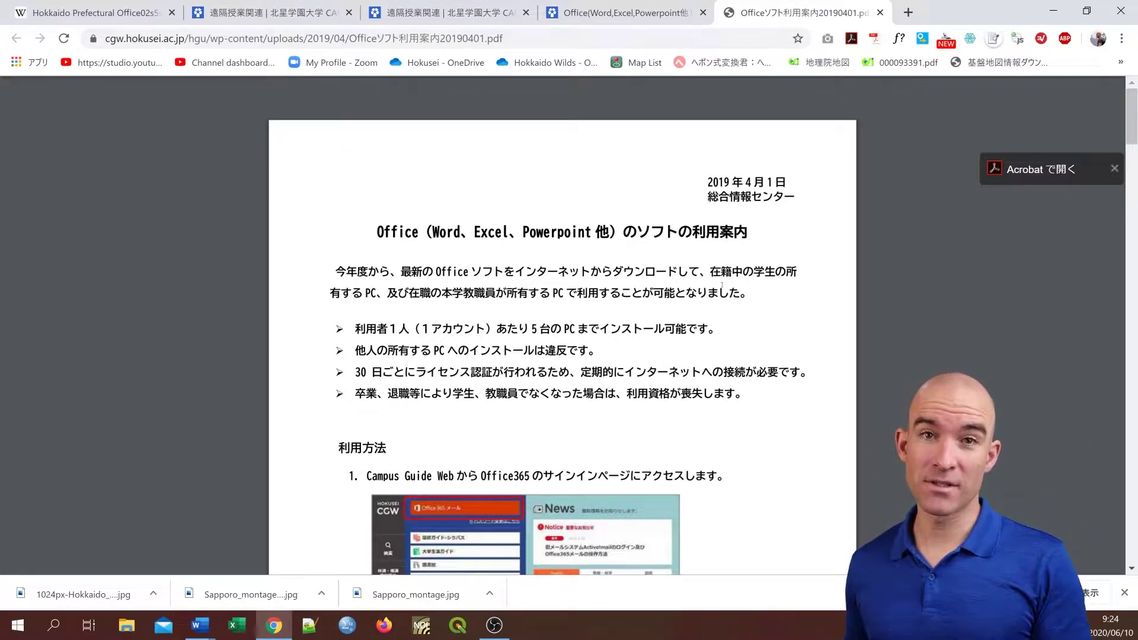
pyautogui.scroll(-1, 563, 326)
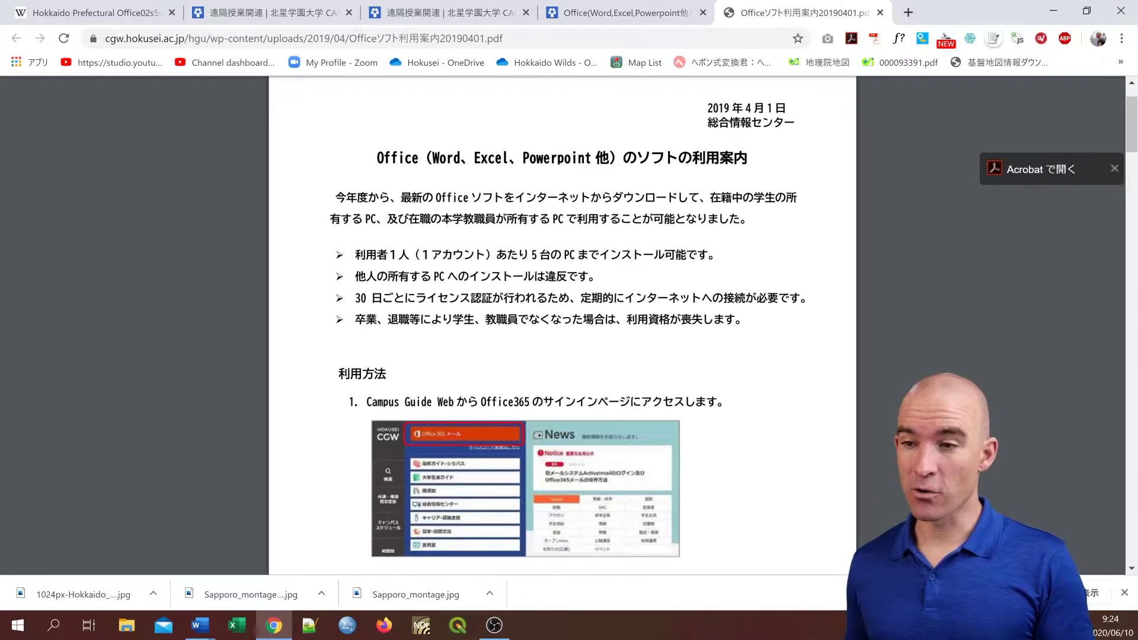
# Read through the 利用方法 instructions in the PDF, covering Office365 sign-in and the Officeのインストール step, enlarging that step's screenshot
pyautogui.scroll(-1, 703, 256)
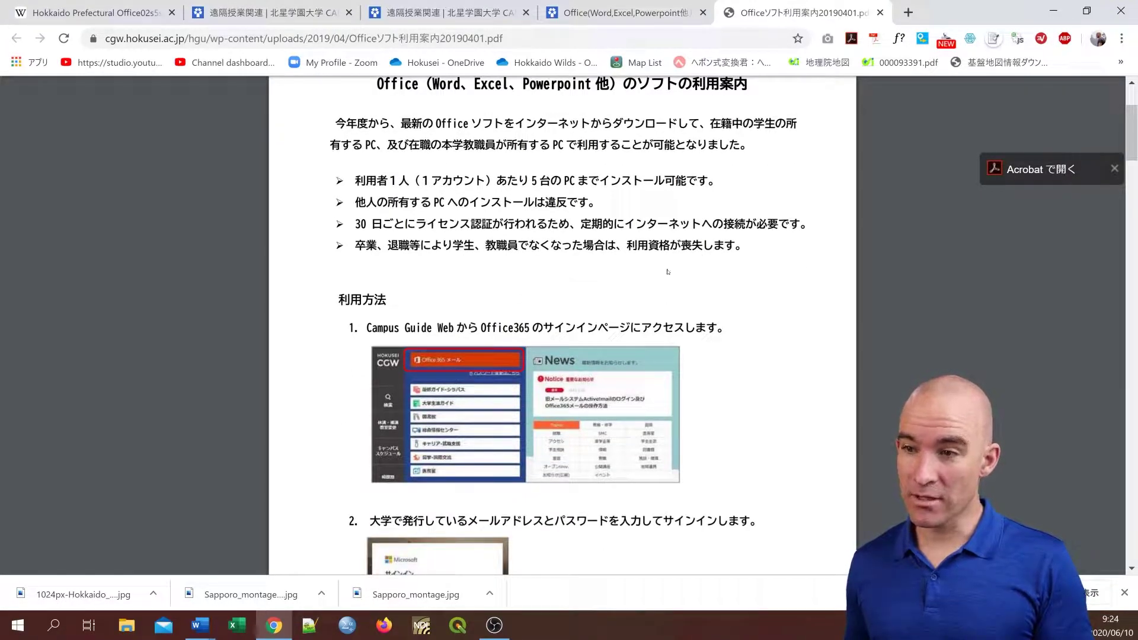
pyautogui.scroll(-1, 584, 229)
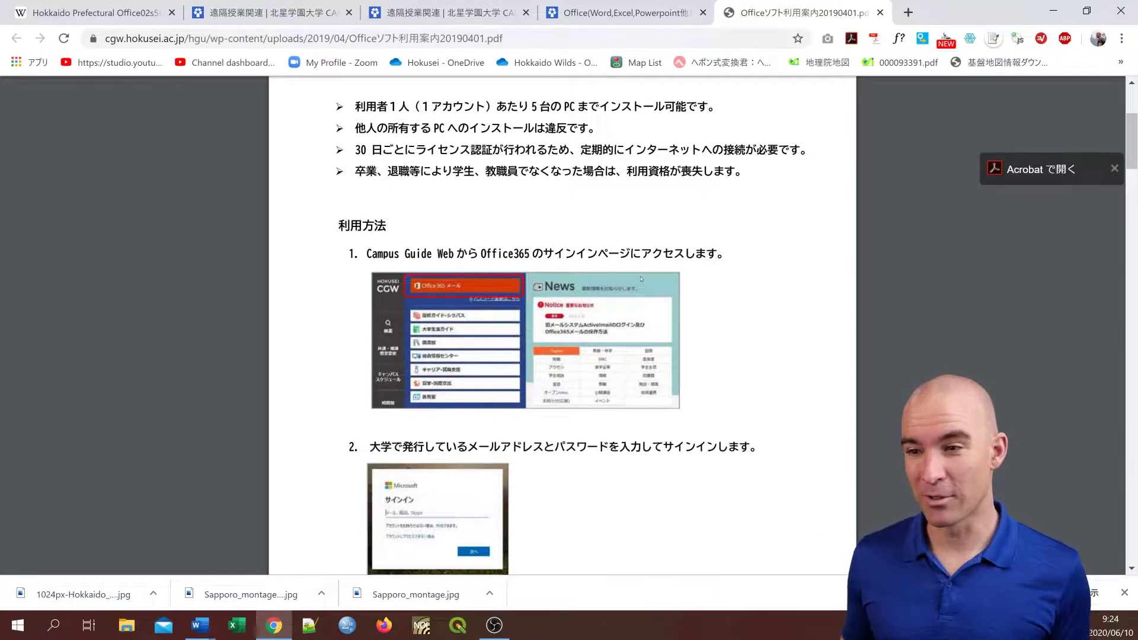
pyautogui.scroll(-2, 642, 278)
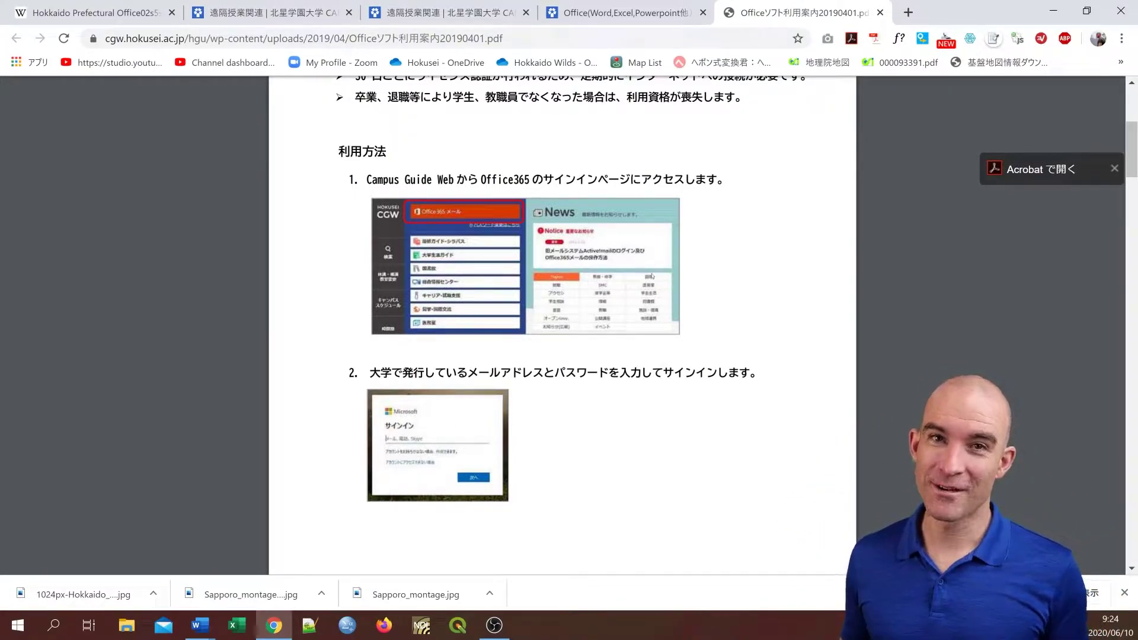
pyautogui.scroll(-4, 651, 274)
pyautogui.scroll(2, 659, 277)
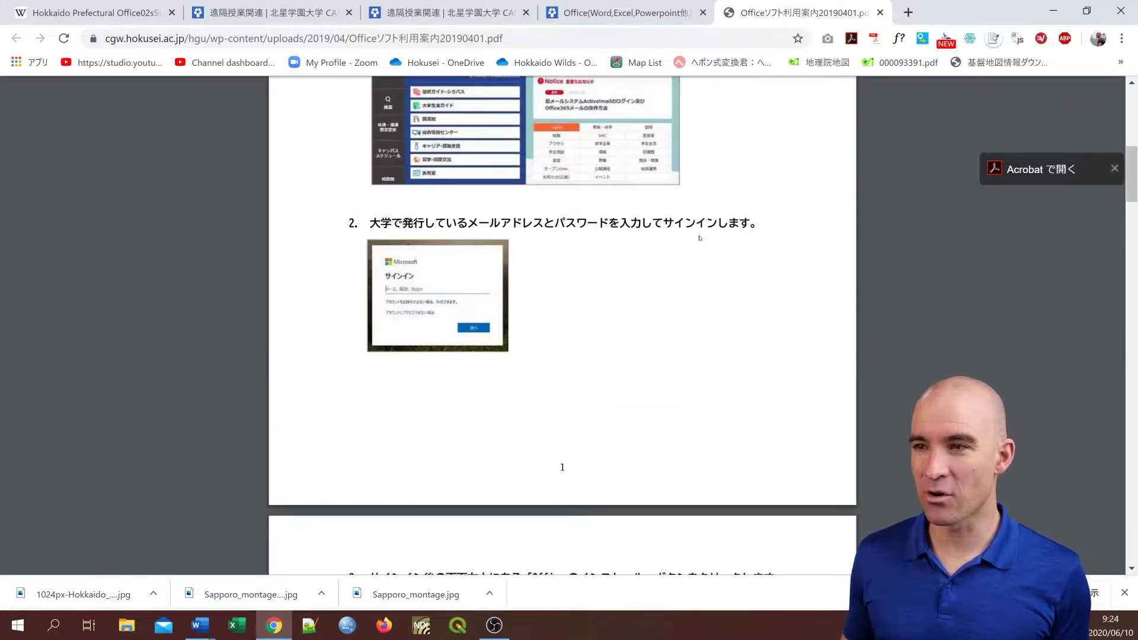
pyautogui.scroll(-1, 700, 237)
pyautogui.scroll(-1, 725, 247)
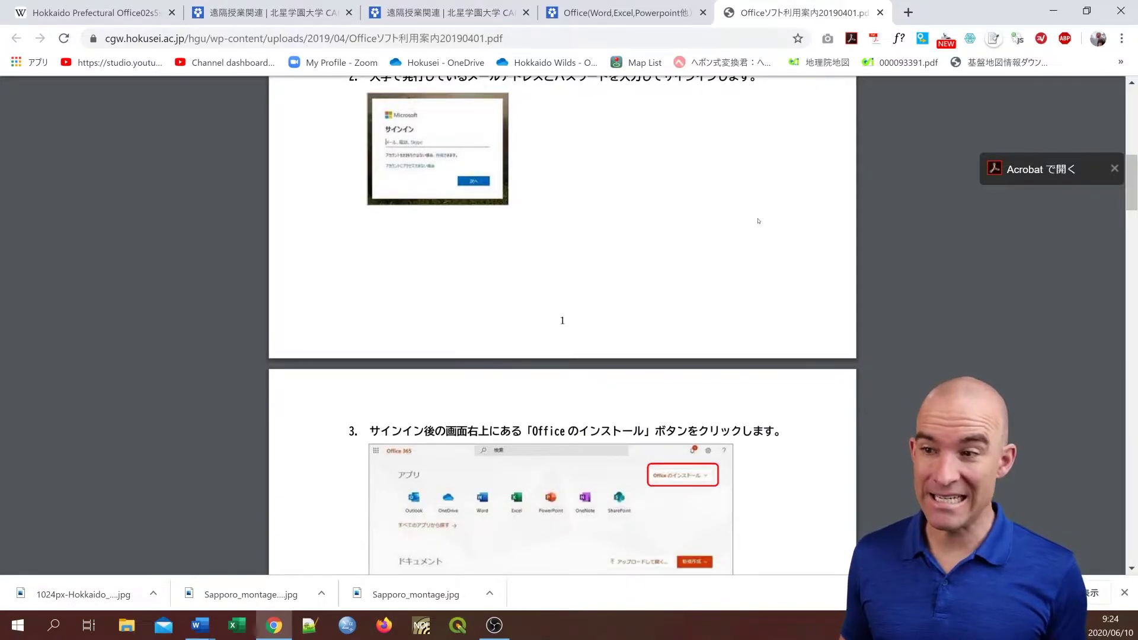
pyautogui.scroll(-2, 756, 222)
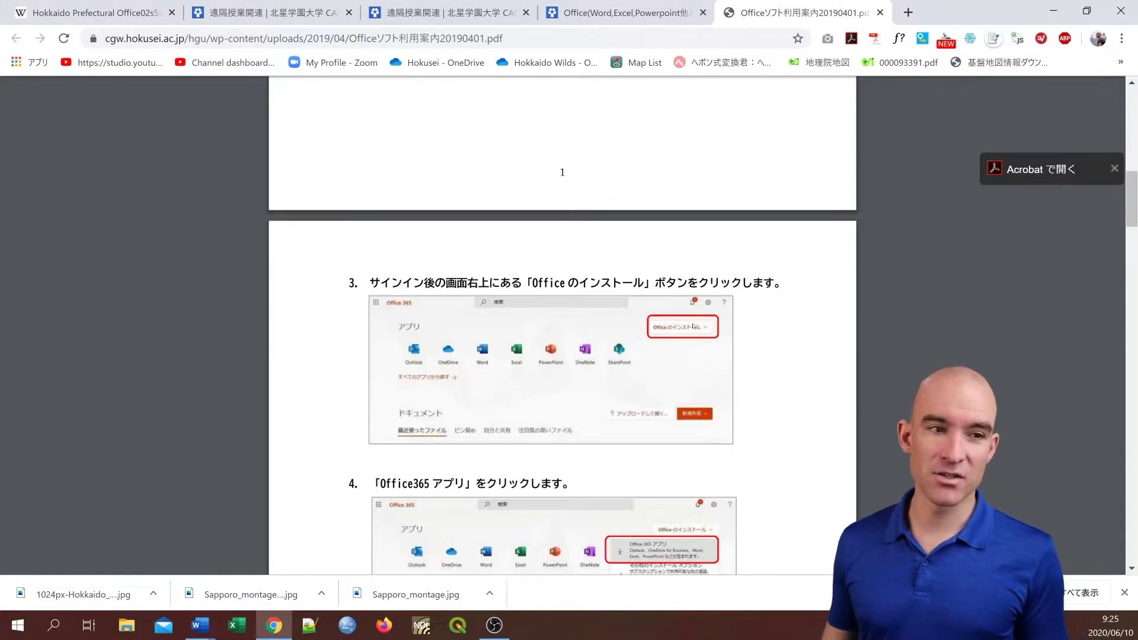
pyautogui.scroll(4, 717, 341)
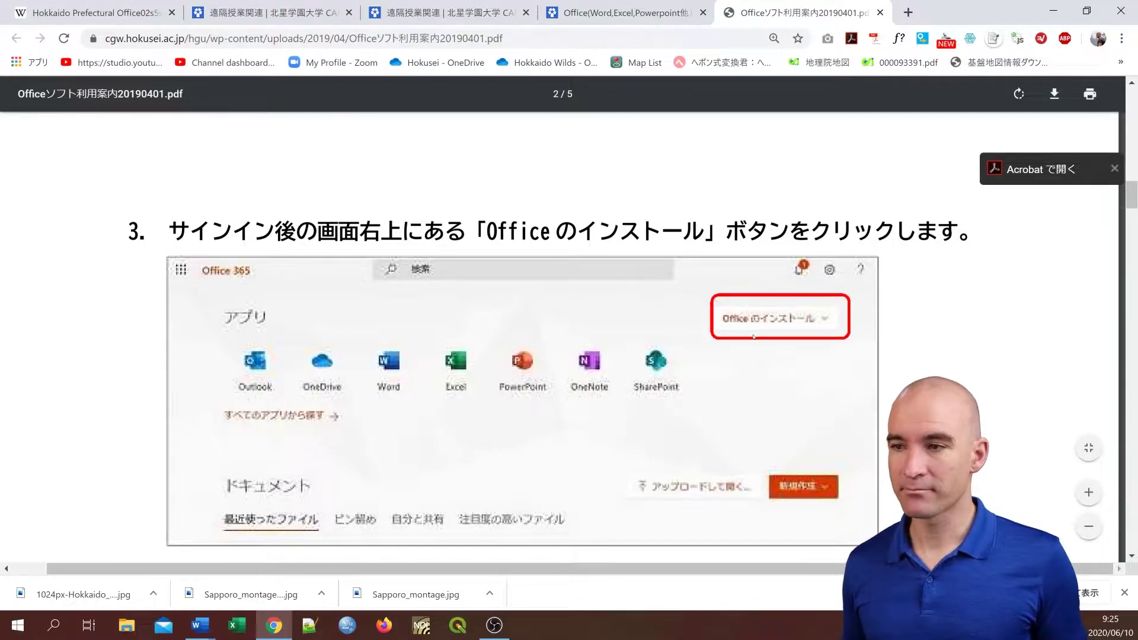
pyautogui.scroll(-4, 753, 337)
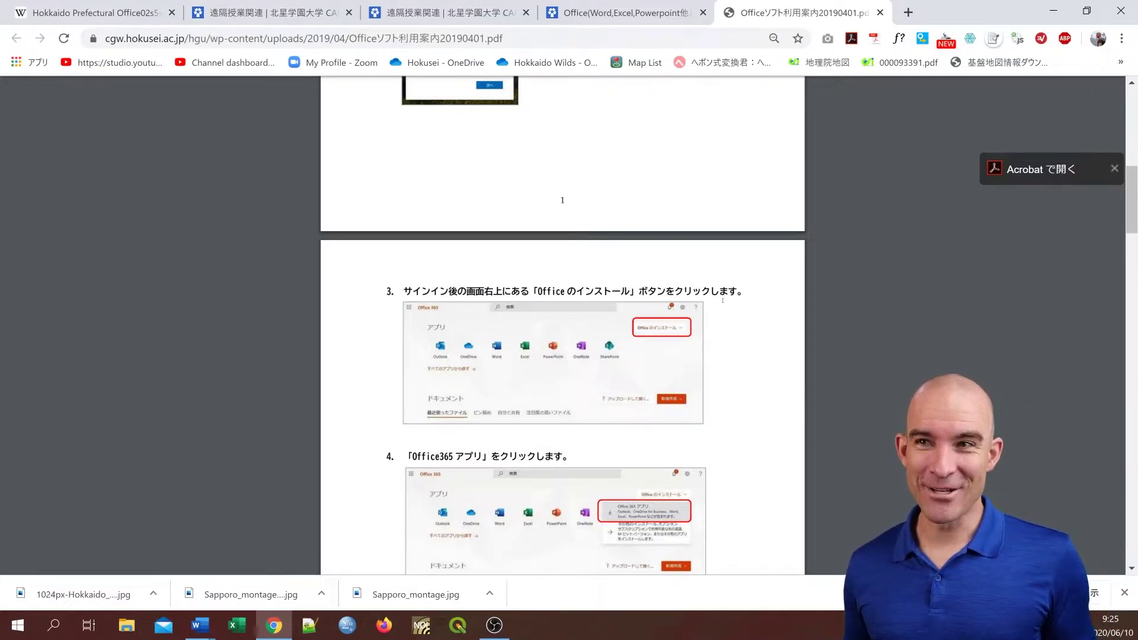
# Minimize the browser, find Publisher through the Windows search and launch it
pyautogui.click(1053, 10)
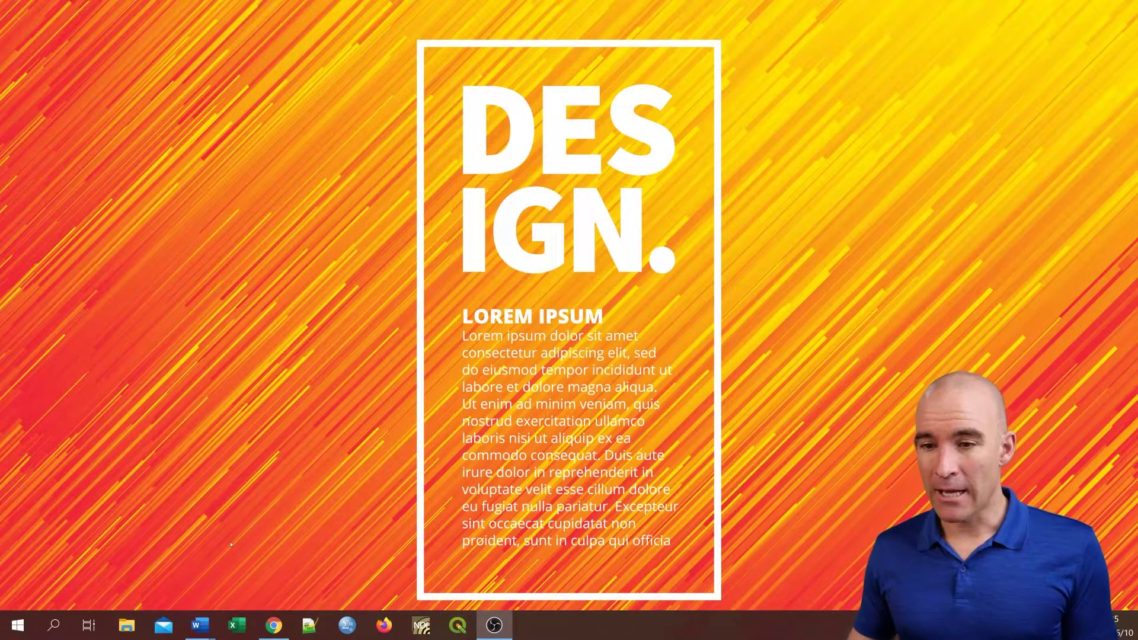
pyautogui.click(53, 625)
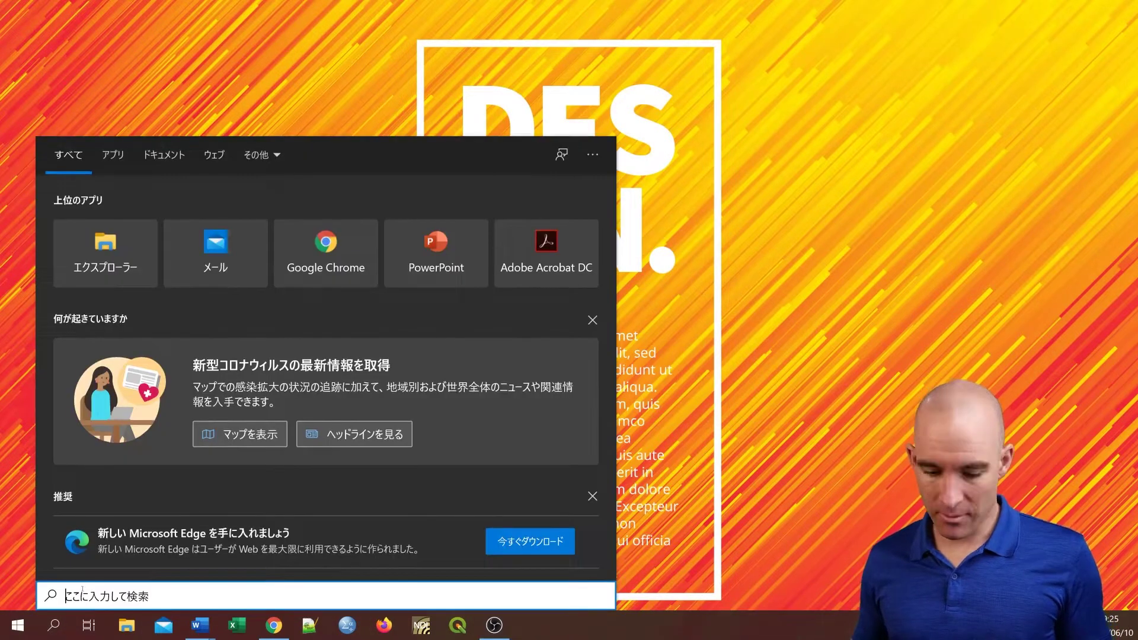
pyautogui.write('pu')
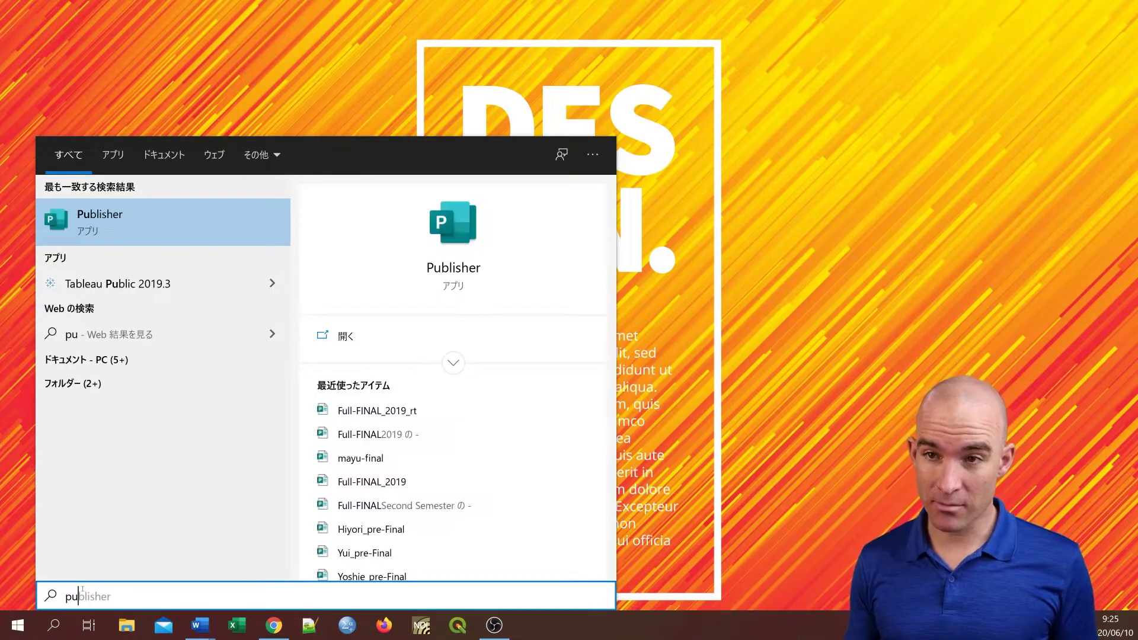
pyautogui.click(124, 223)
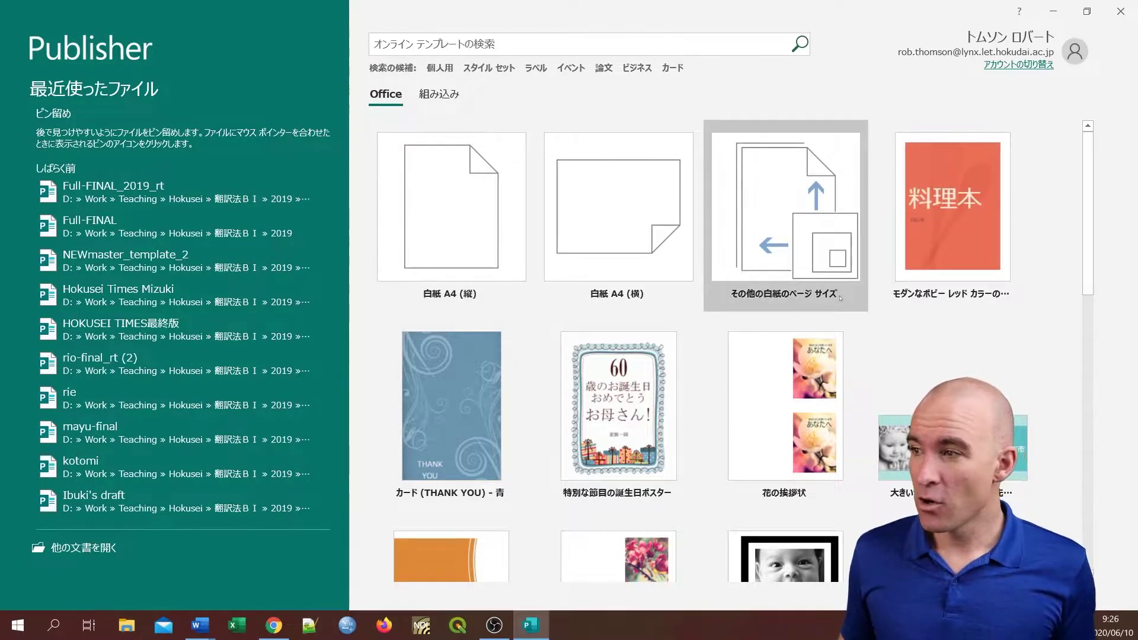
# Look through the Office templates offered for new publications, down to the メール用ニュースレター template, and return to the start of the list
pyautogui.scroll(-2, 978, 237)
pyautogui.scroll(-1, 979, 240)
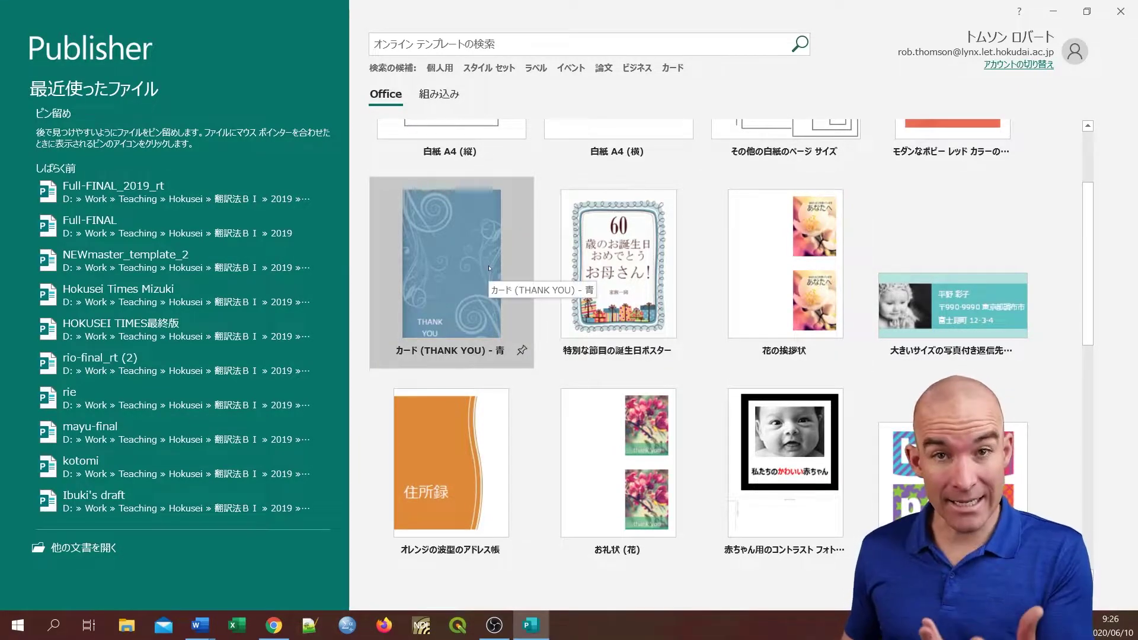
pyautogui.scroll(-5, 483, 269)
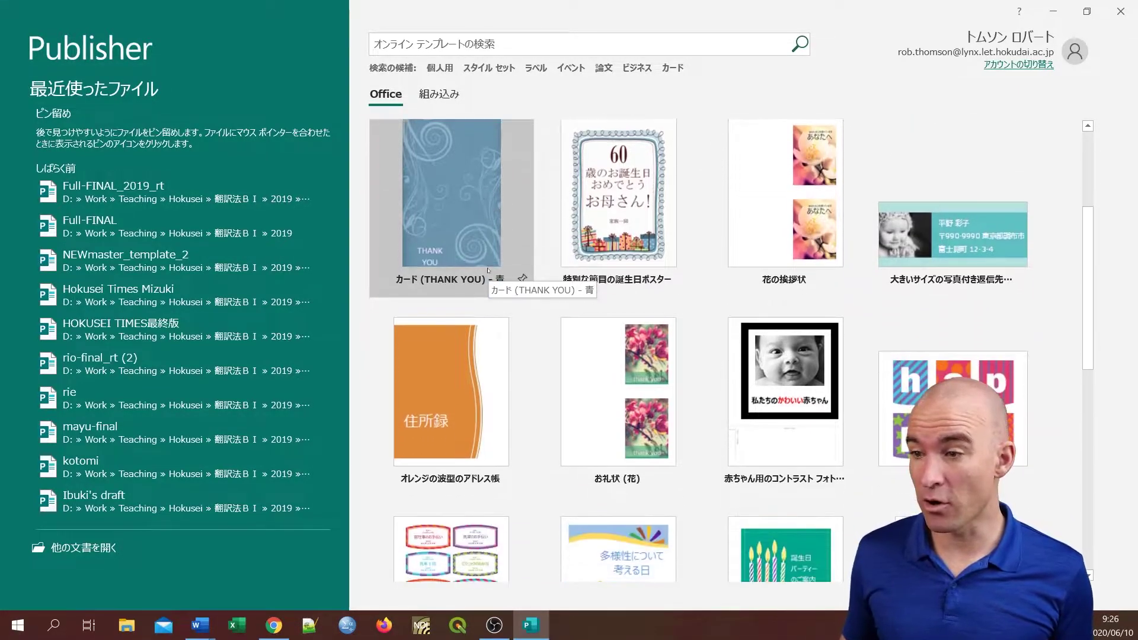
pyautogui.scroll(-1, 529, 278)
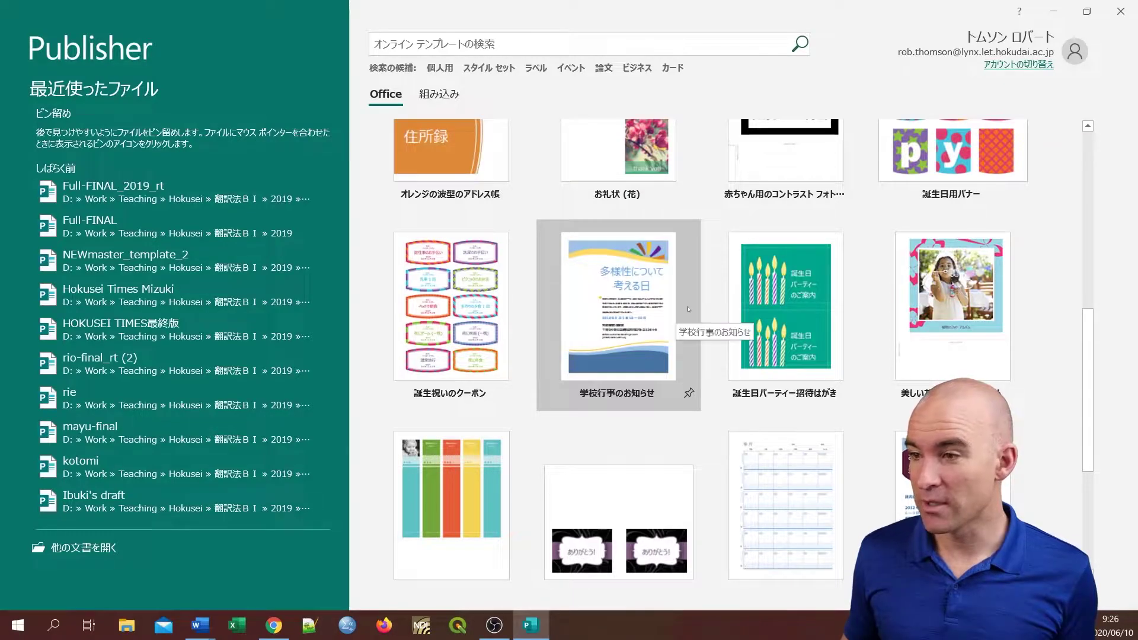
pyautogui.scroll(-1, 782, 292)
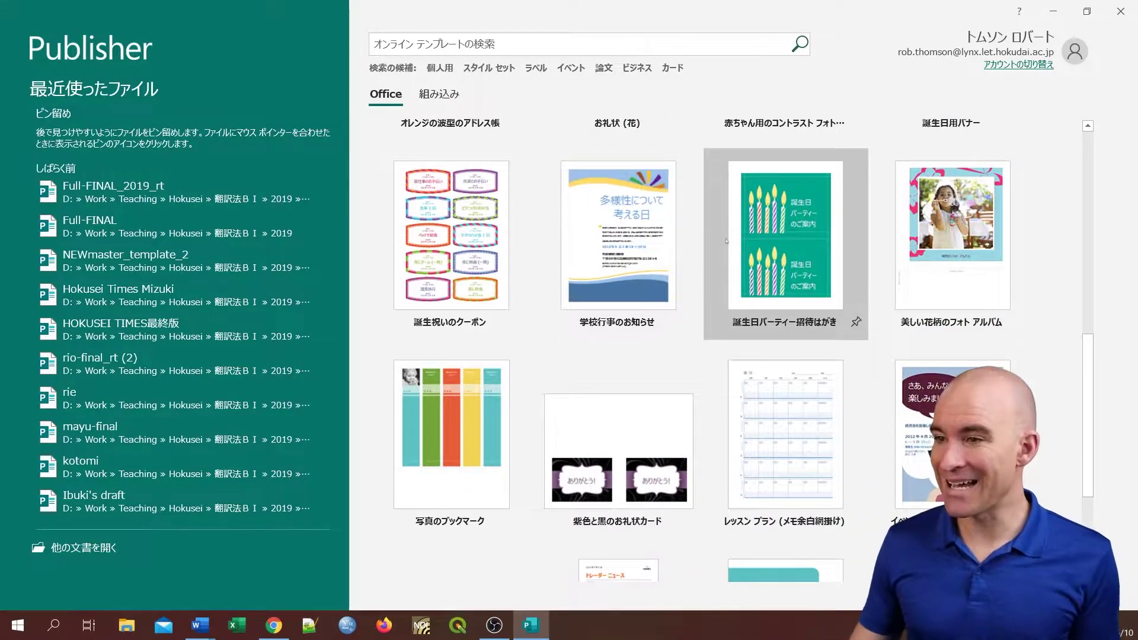
pyautogui.scroll(-1, 856, 291)
pyautogui.scroll(-2, 547, 422)
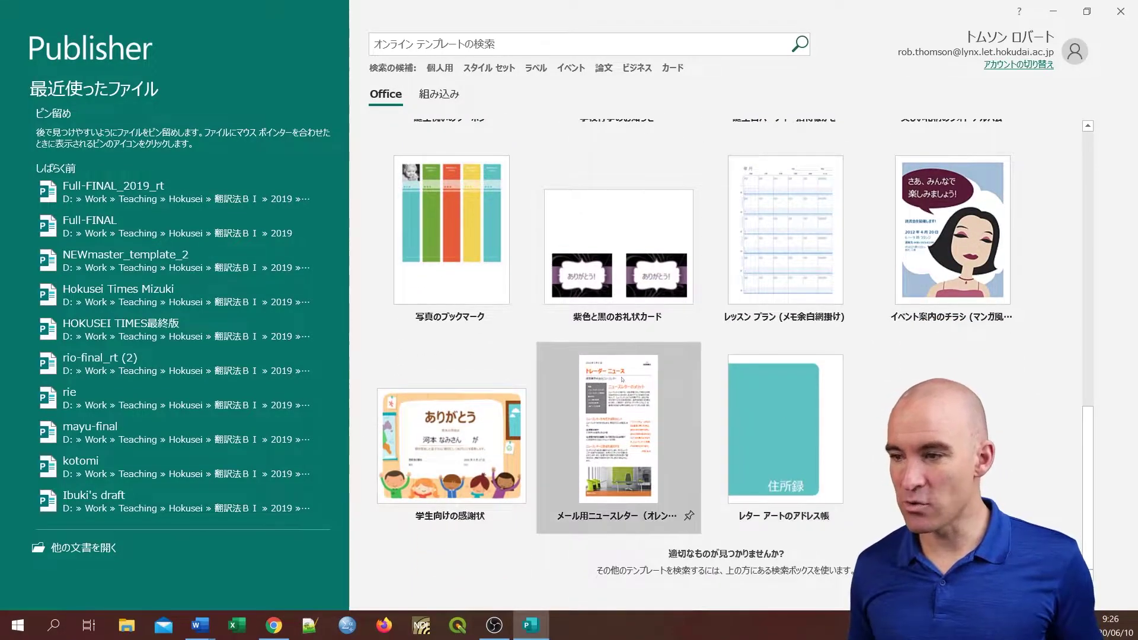
pyautogui.scroll(10, 892, 486)
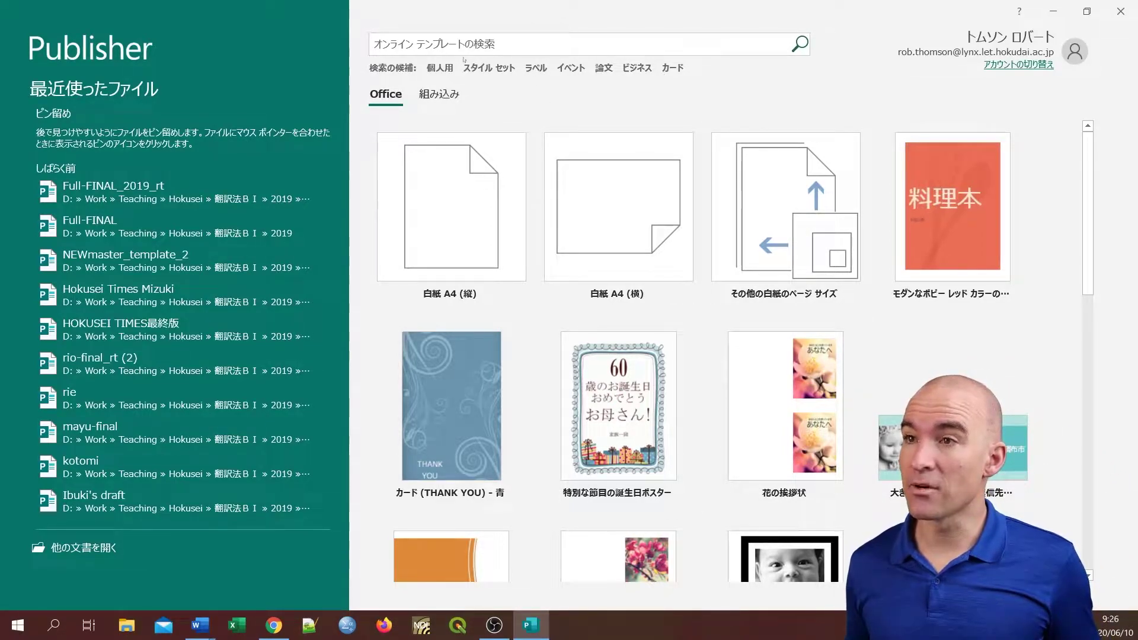
# Examine the online templates suggested for ビジネス, 論文 and カード, and return to the full template list
pyautogui.click(643, 70)
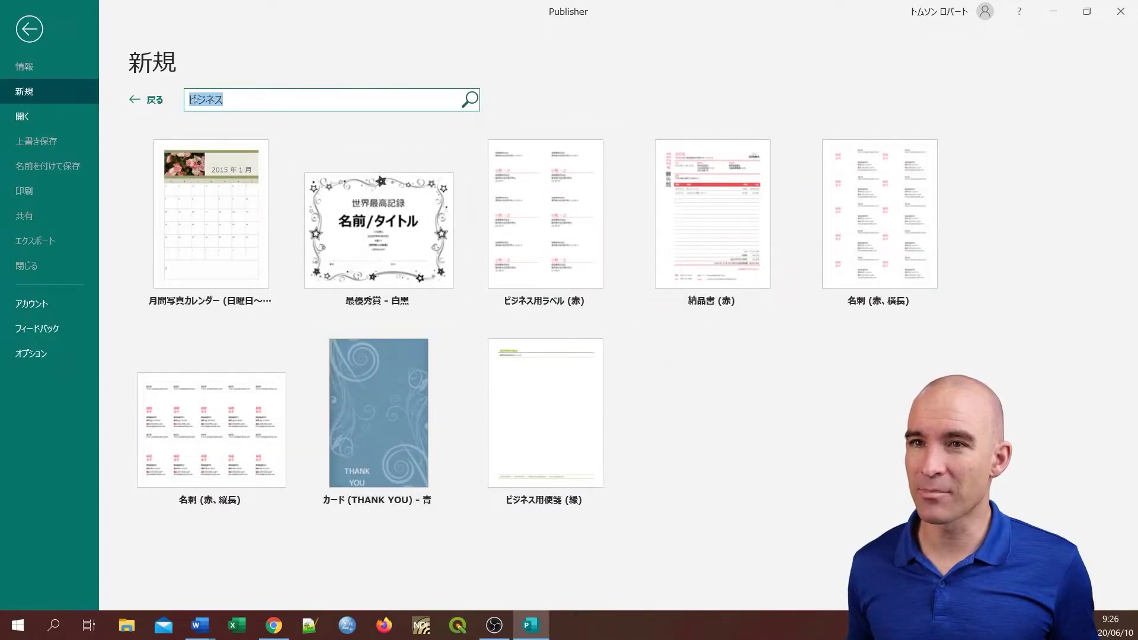
pyautogui.click(153, 100)
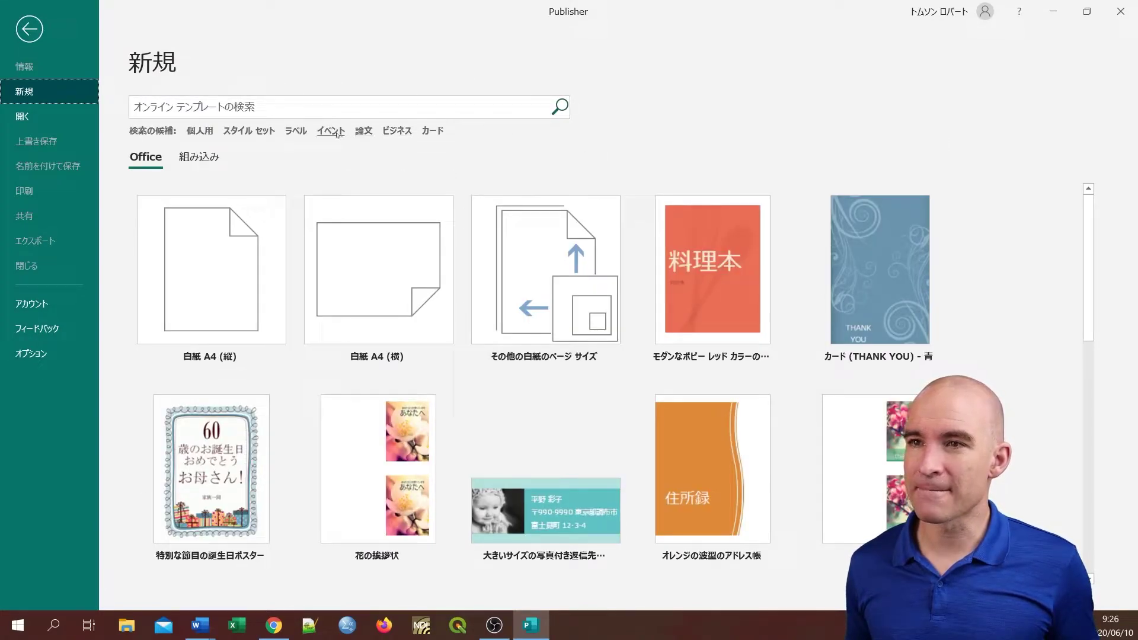
pyautogui.click(363, 131)
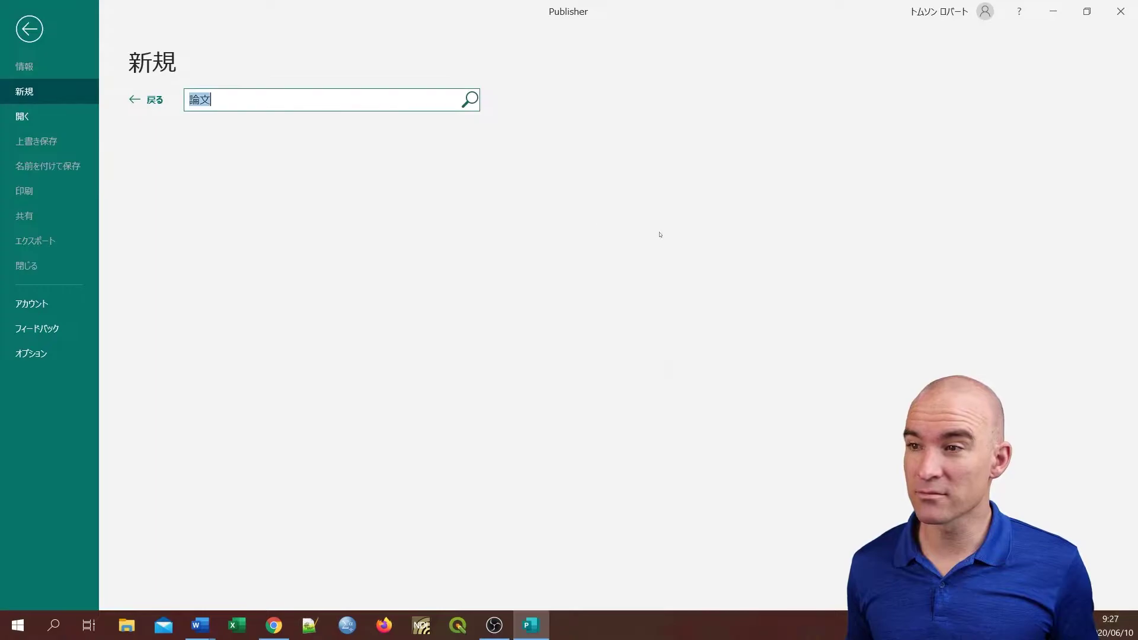
pyautogui.click(149, 100)
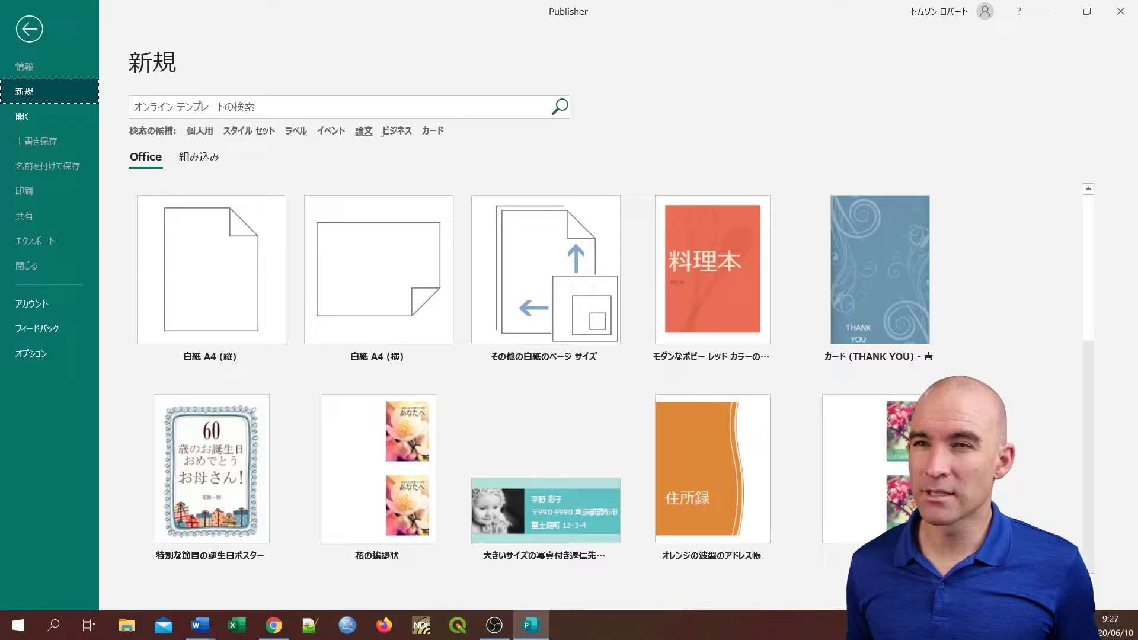
pyautogui.click(433, 130)
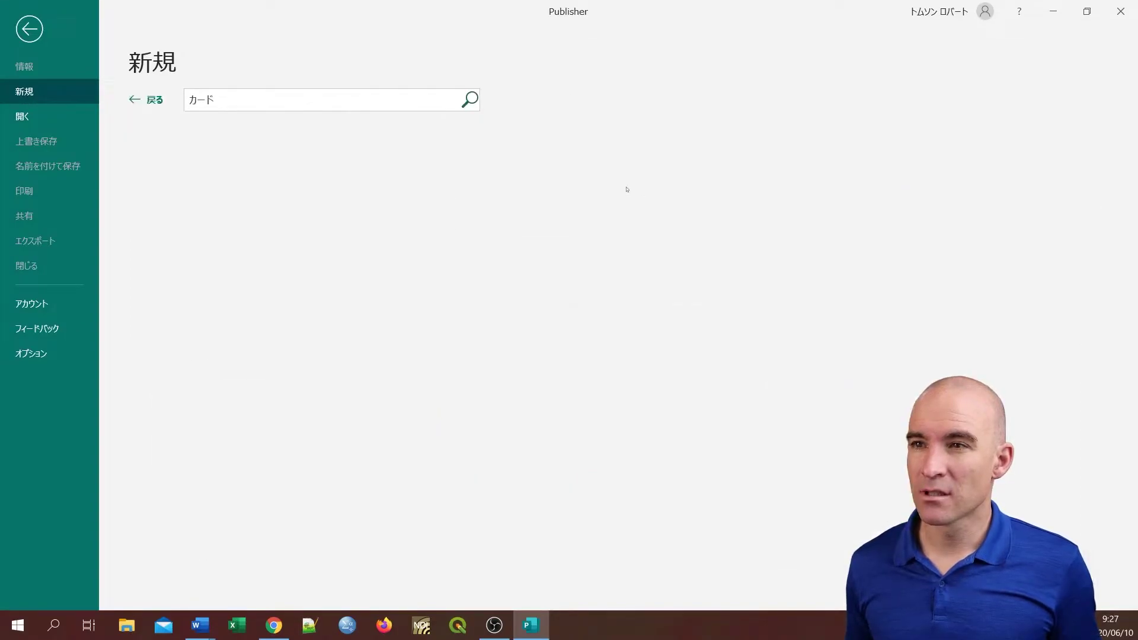
pyautogui.scroll(-1, 609, 224)
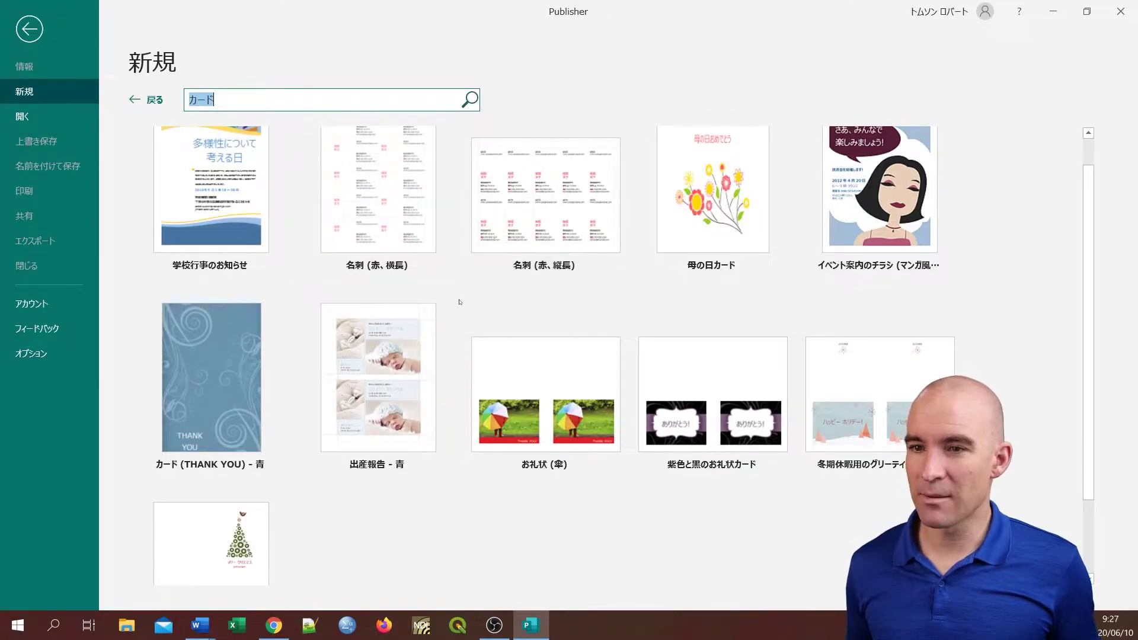
pyautogui.scroll(1, 465, 308)
pyautogui.click(153, 98)
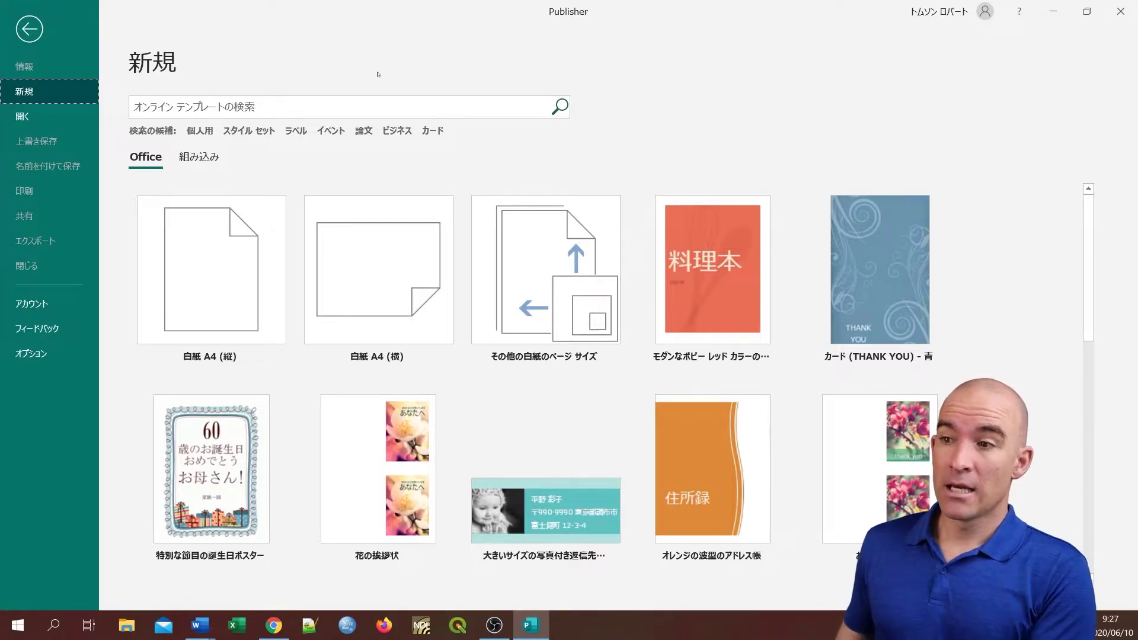
# Create a blank 白紙 A4 (縦) publication and arrange it side by side with the empty Word document 文書 2, its page fully in view
pyautogui.click(232, 276)
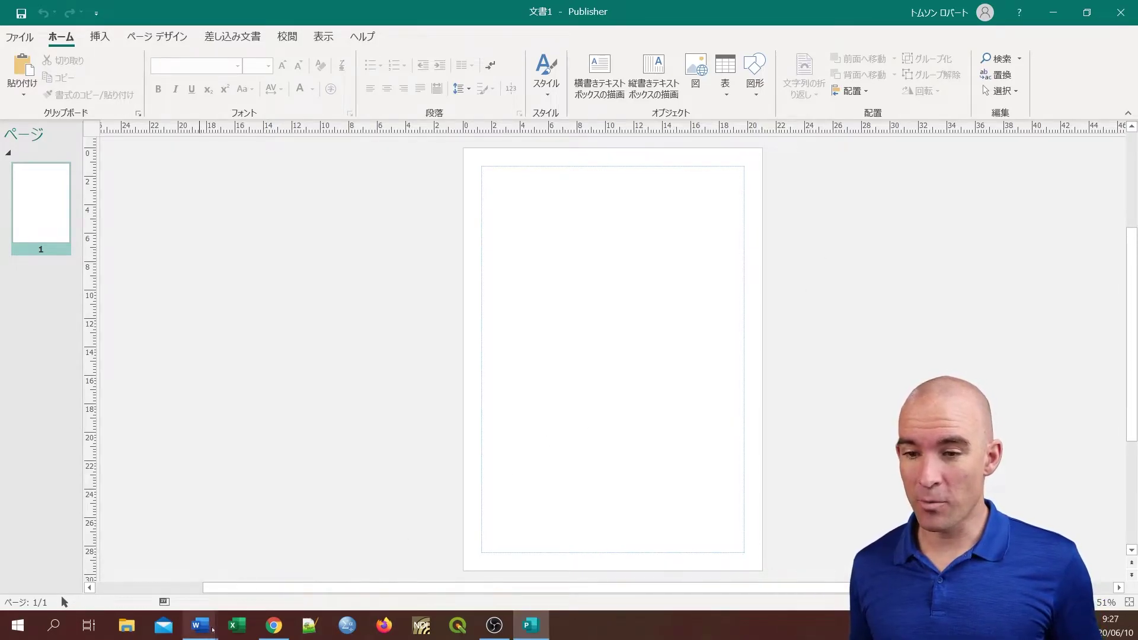
pyautogui.moveTo(210, 631)
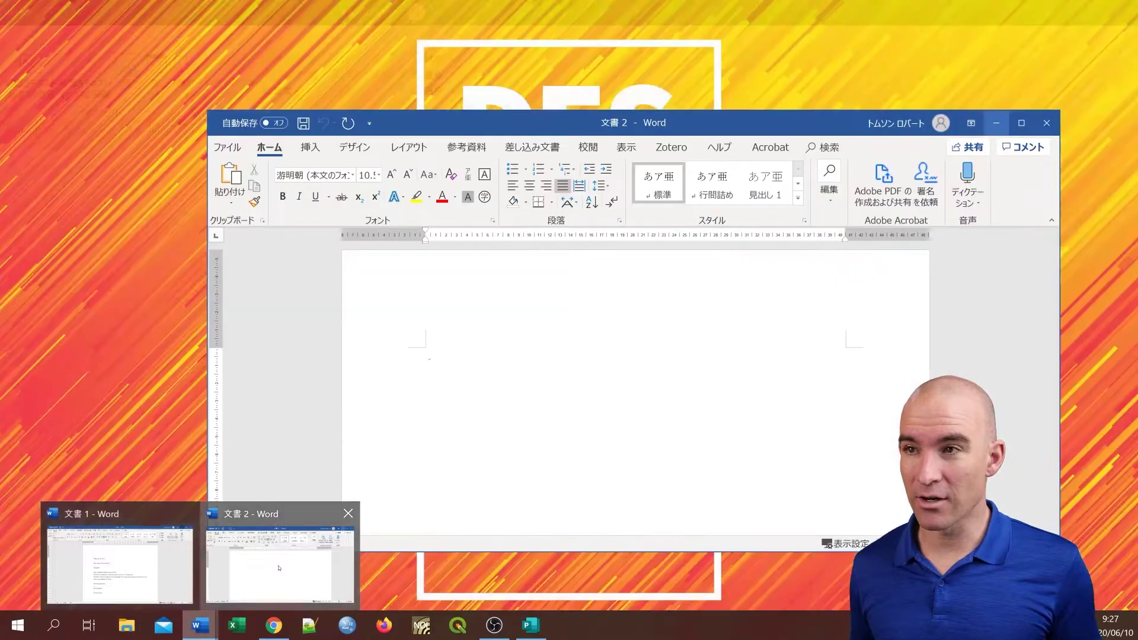
pyautogui.click(279, 563)
pyautogui.press('super+Right')
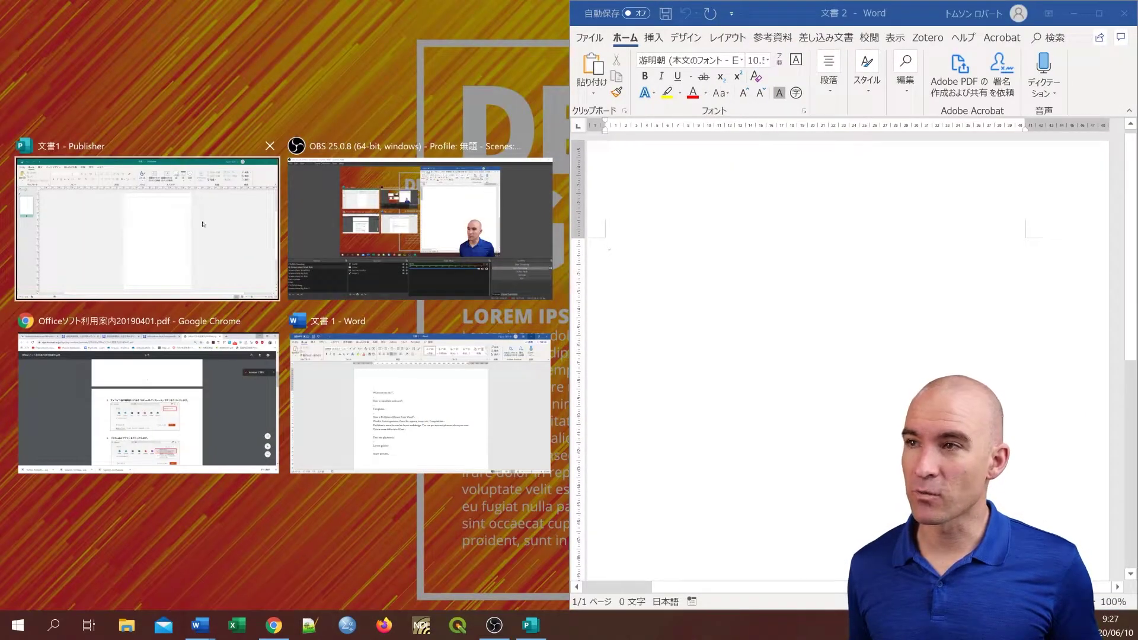
pyautogui.click(203, 224)
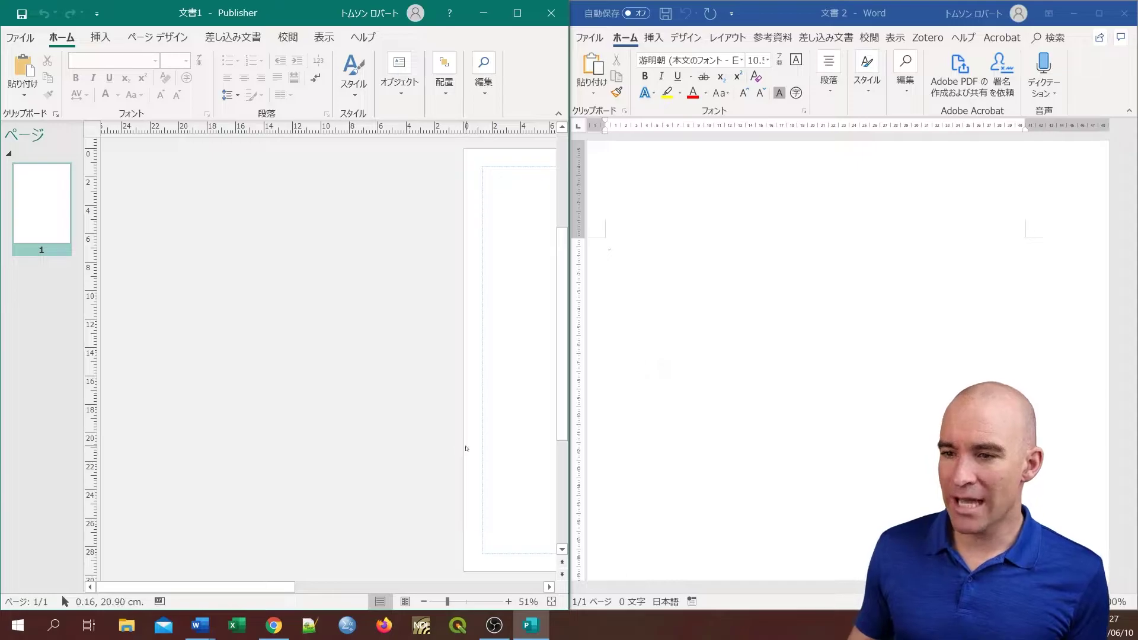
pyautogui.moveTo(264, 588); pyautogui.dragTo(376, 588)
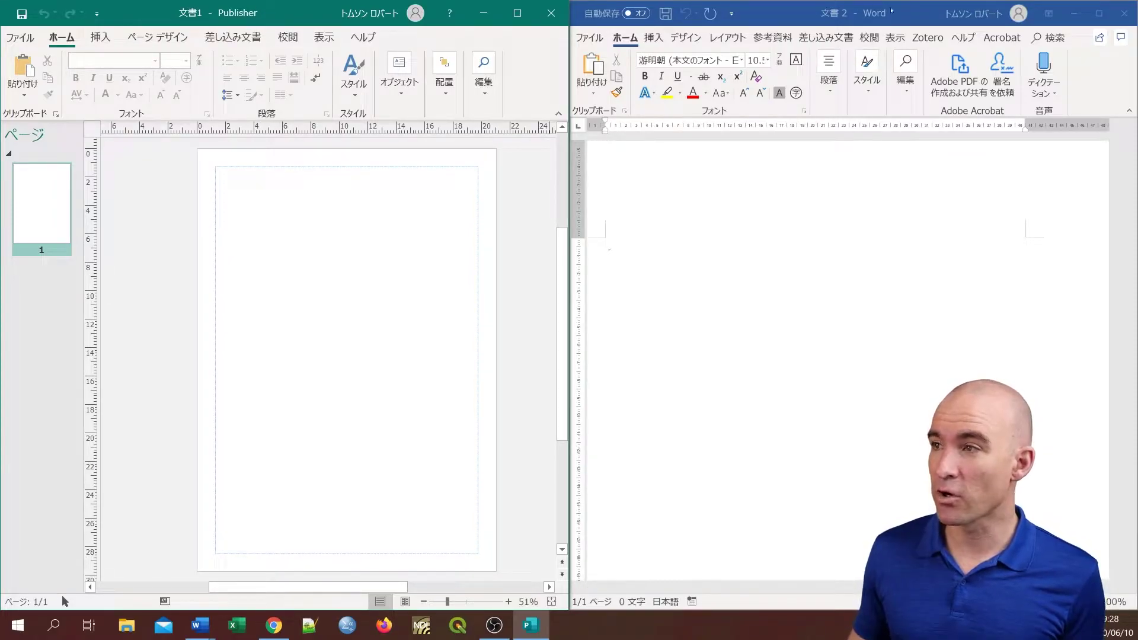
# Enter three paragraphs of random placeholder text in the Word document 文書 2 and select them all
pyautogui.click(840, 336)
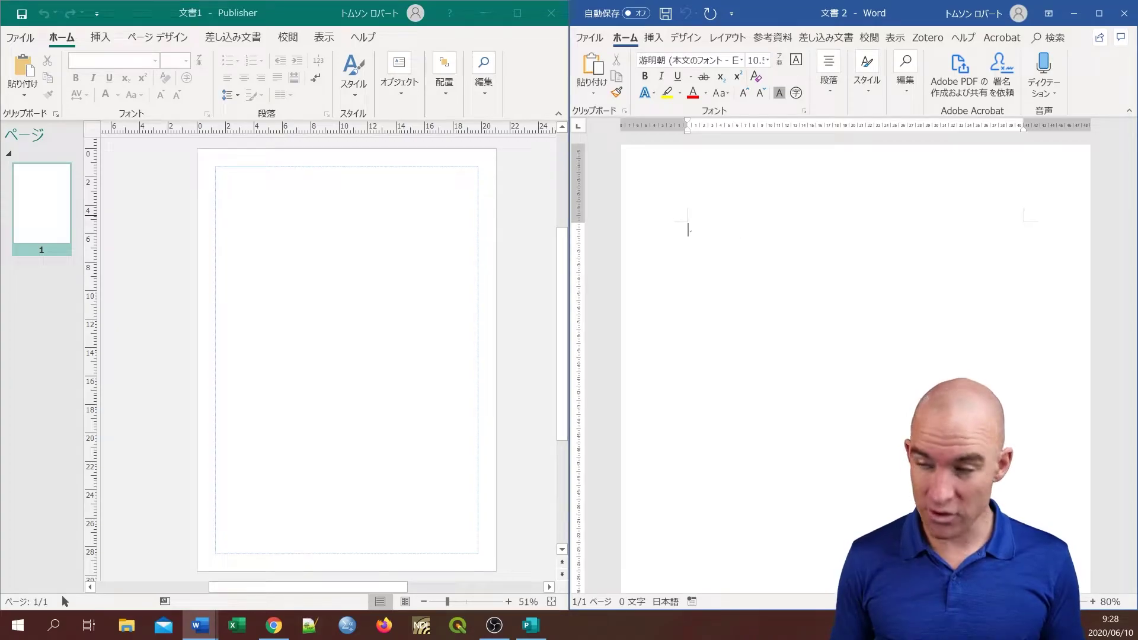
pyautogui.write('asdlkjalkjsalkh')
pyautogui.write(';alsdh;lsahdlk   lsdh; lkha;sldhf   ;lasdhf;lk ;laslkhasdlfh ;sahf laskdfjlkshadf ljl jasdl;kdjf')
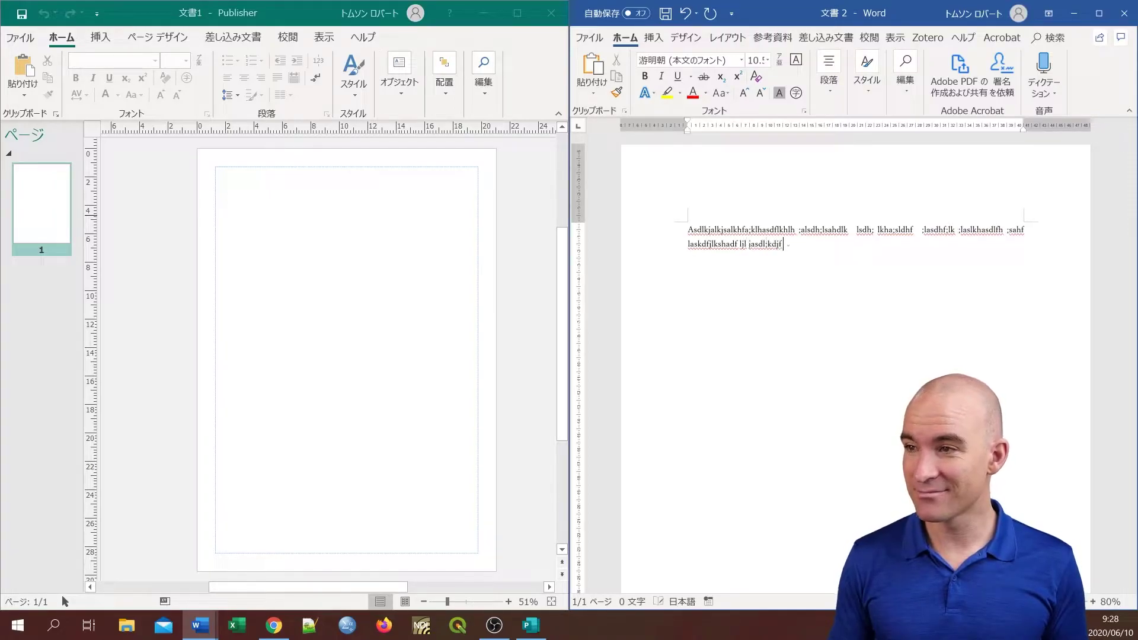
pyautogui.press('Return')
pyautogui.write('asdfklhasl;df lasdjflk jasldkjf ;asflkjasd')
pyautogui.press('Return')
pyautogui.write(';lasdnfl;kasdjf l;asdfj')
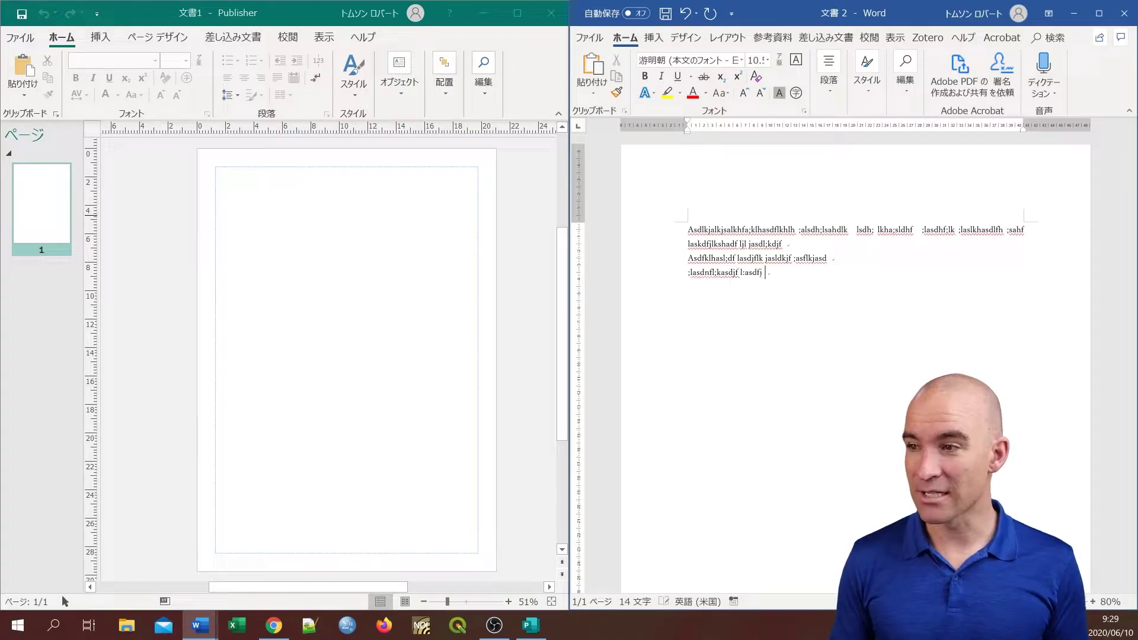
pyautogui.hotkey('alt', 'shift')
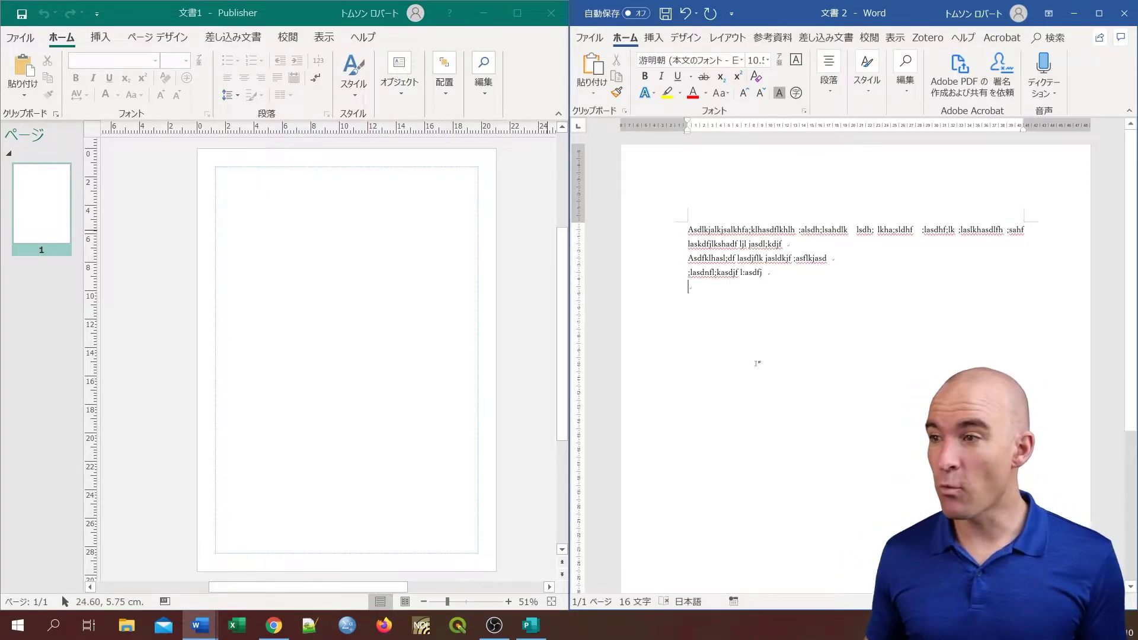
pyautogui.moveTo(770, 279); pyautogui.dragTo(688, 229)
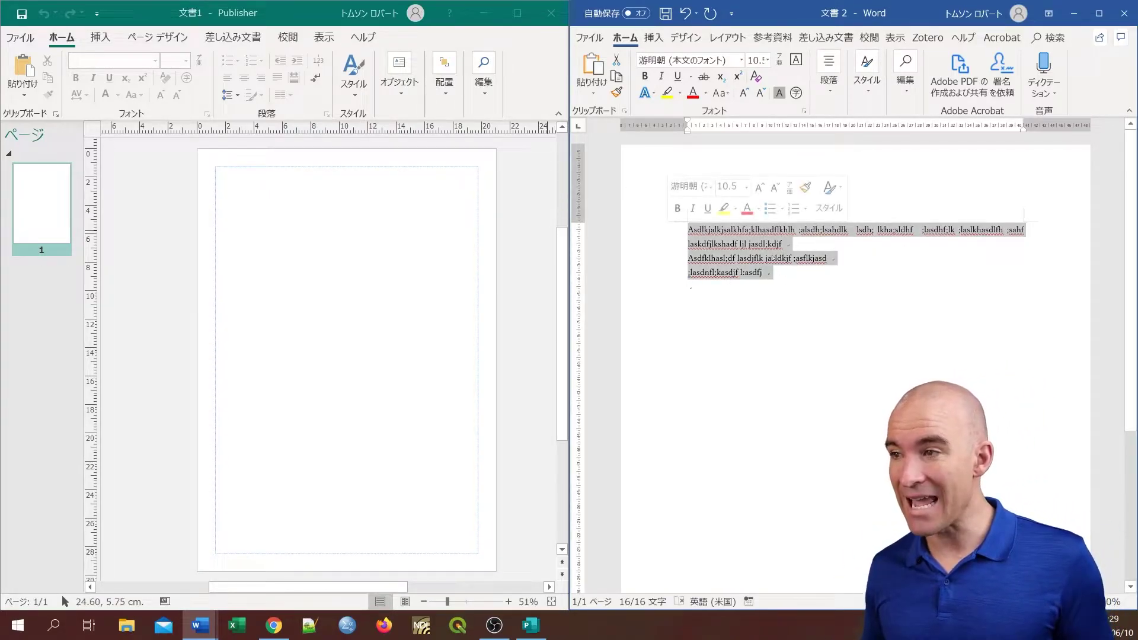
# Select the placeholder text from the middle of its first line through the third paragraph in Word, and clear the selection
pyautogui.click(1023, 230)
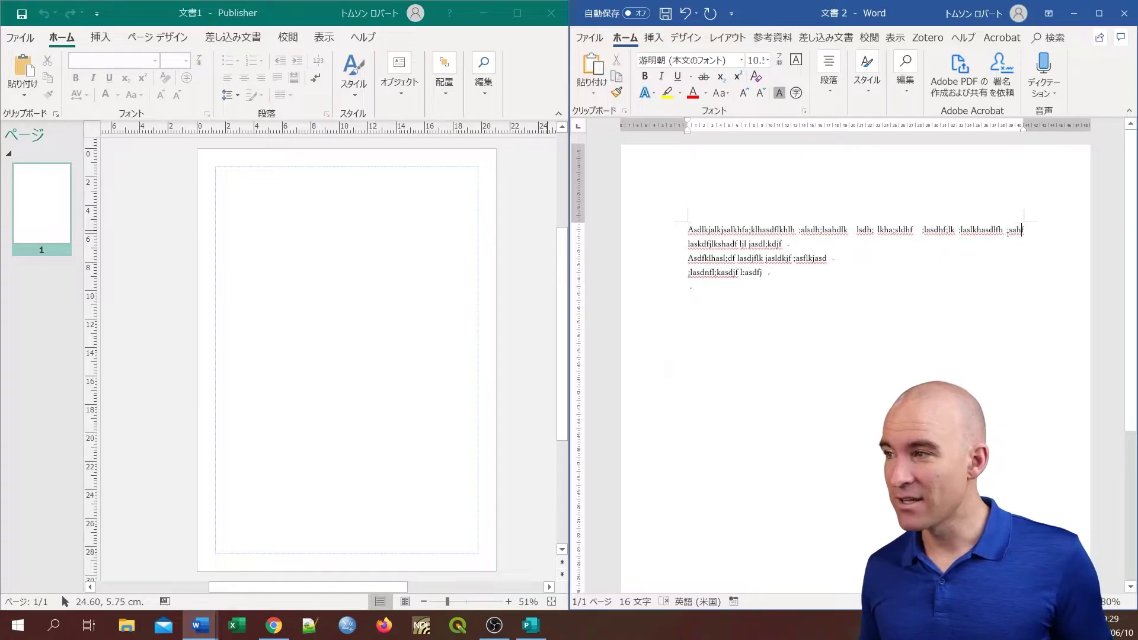
pyautogui.moveTo(918, 230); pyautogui.dragTo(770, 274)
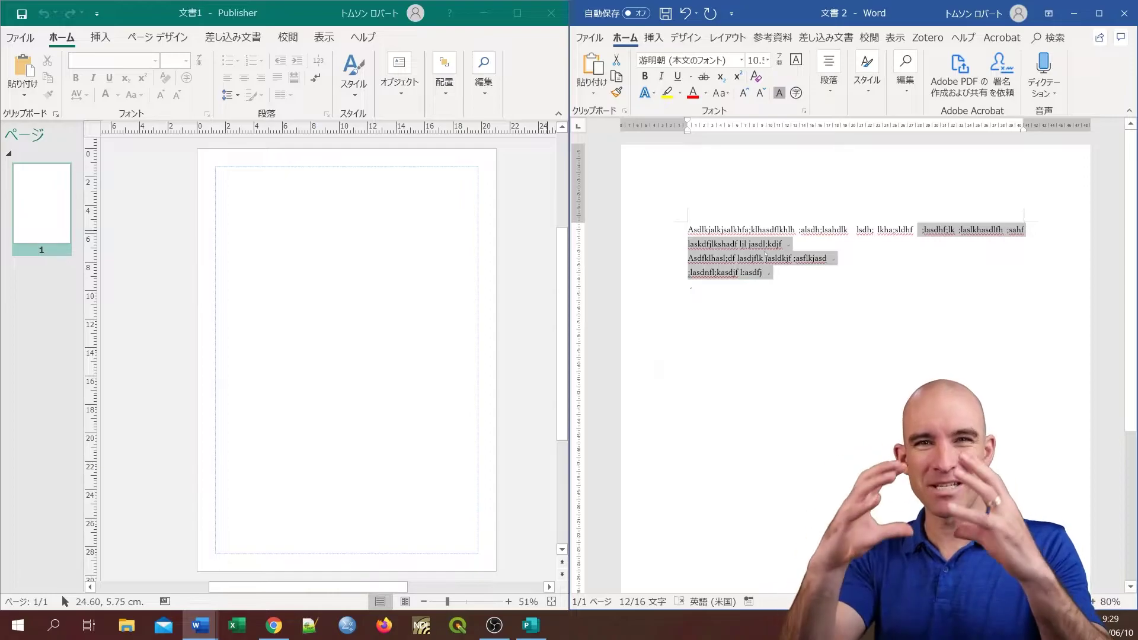
pyautogui.click(926, 289)
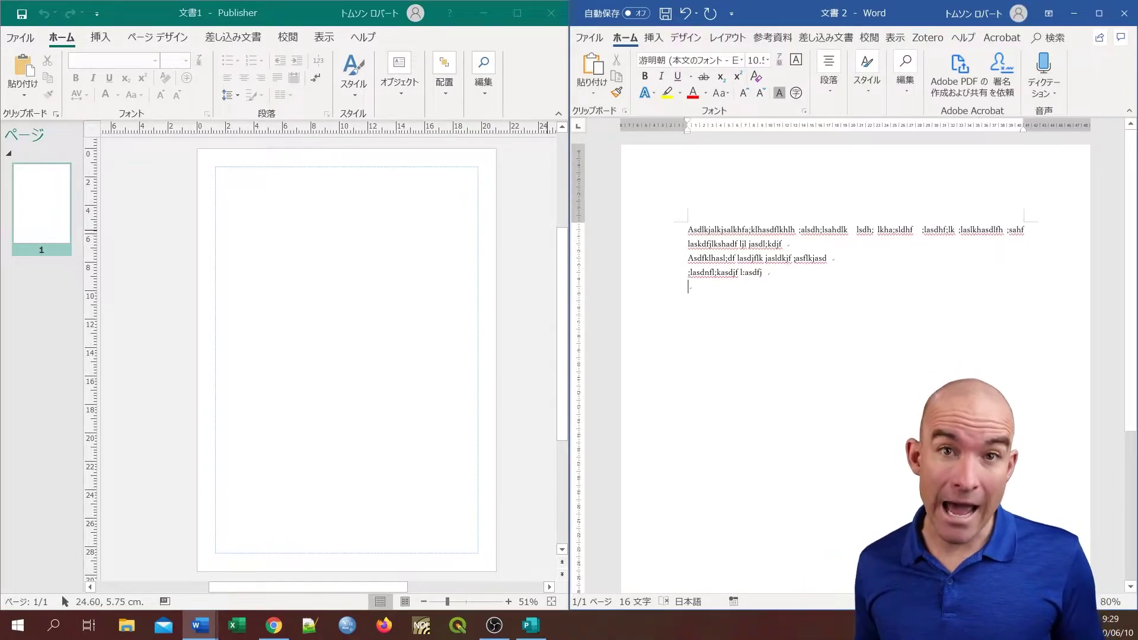
# Minimize Word, maximize the blank Publisher publication 文書1 and centre its page in the window
pyautogui.click(332, 244)
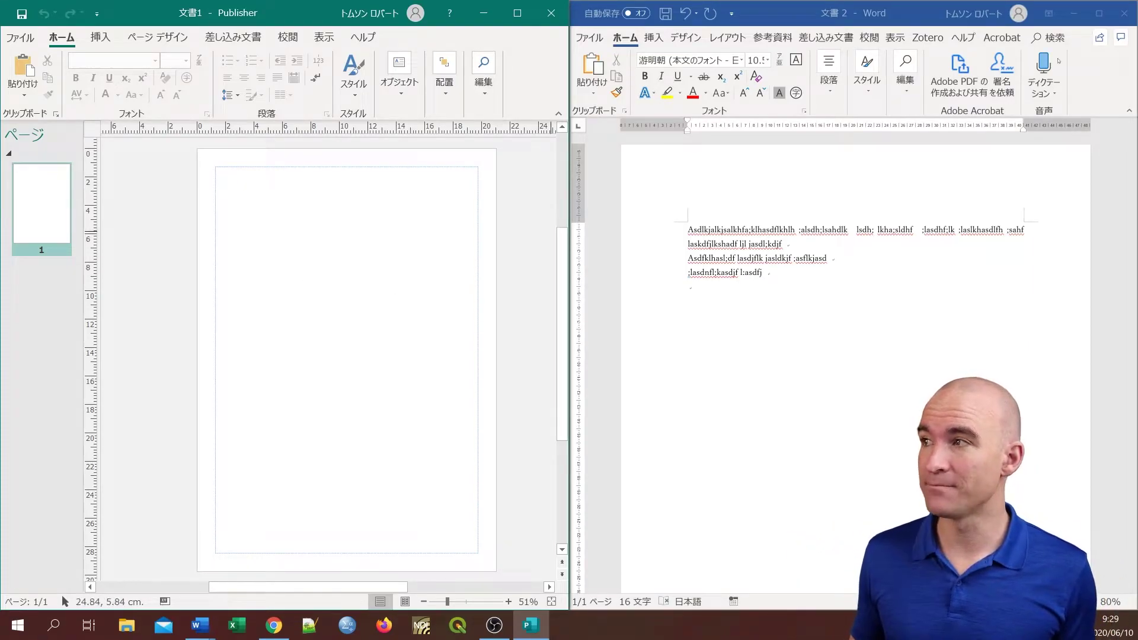
pyautogui.click(1075, 13)
pyautogui.click(518, 13)
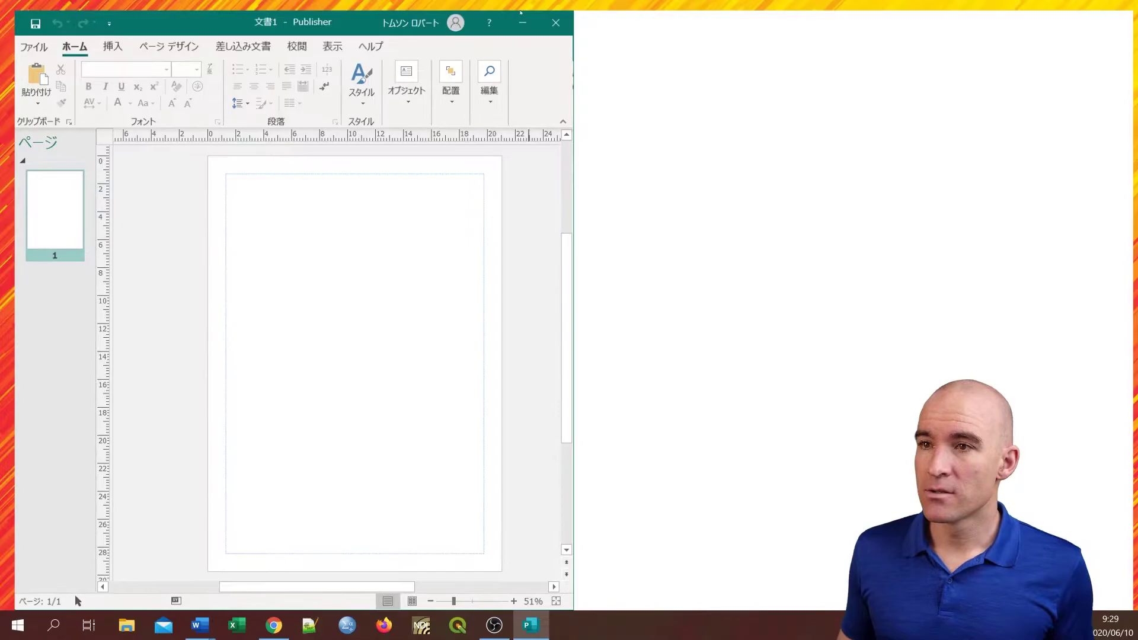
pyautogui.scroll(2, 317, 254)
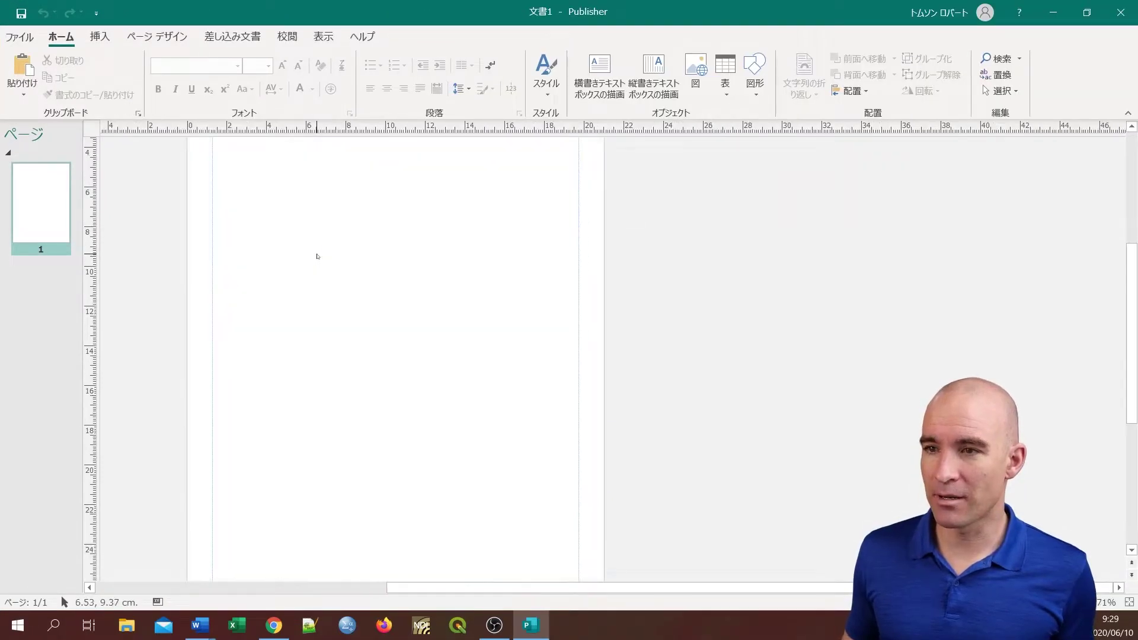
pyautogui.hscroll(-4, 748, 520)
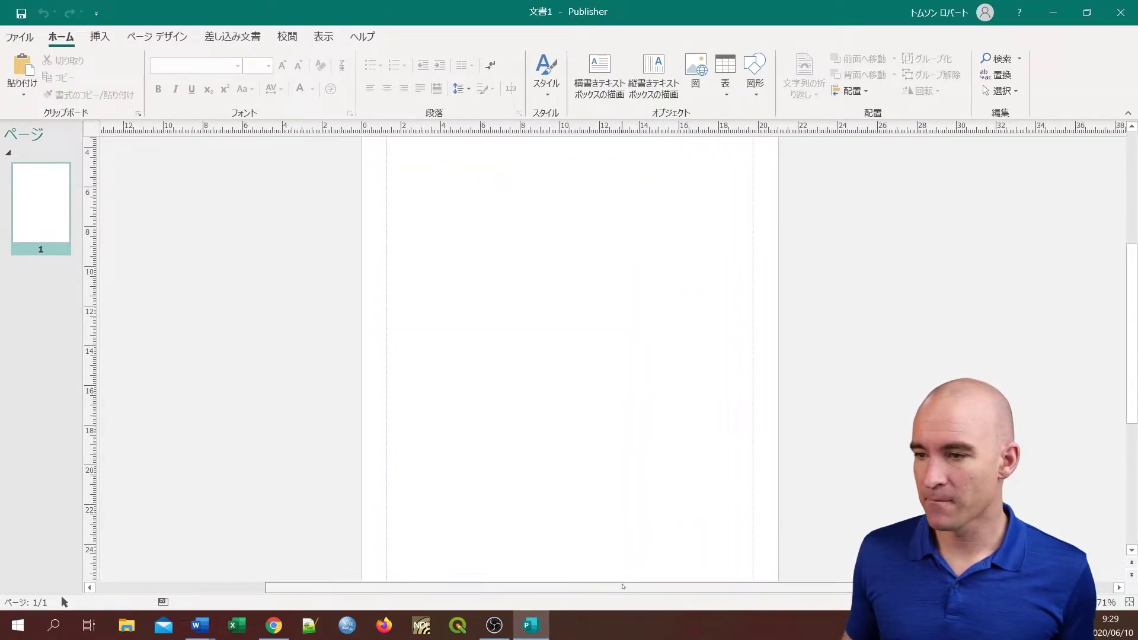
pyautogui.scroll(3, 681, 260)
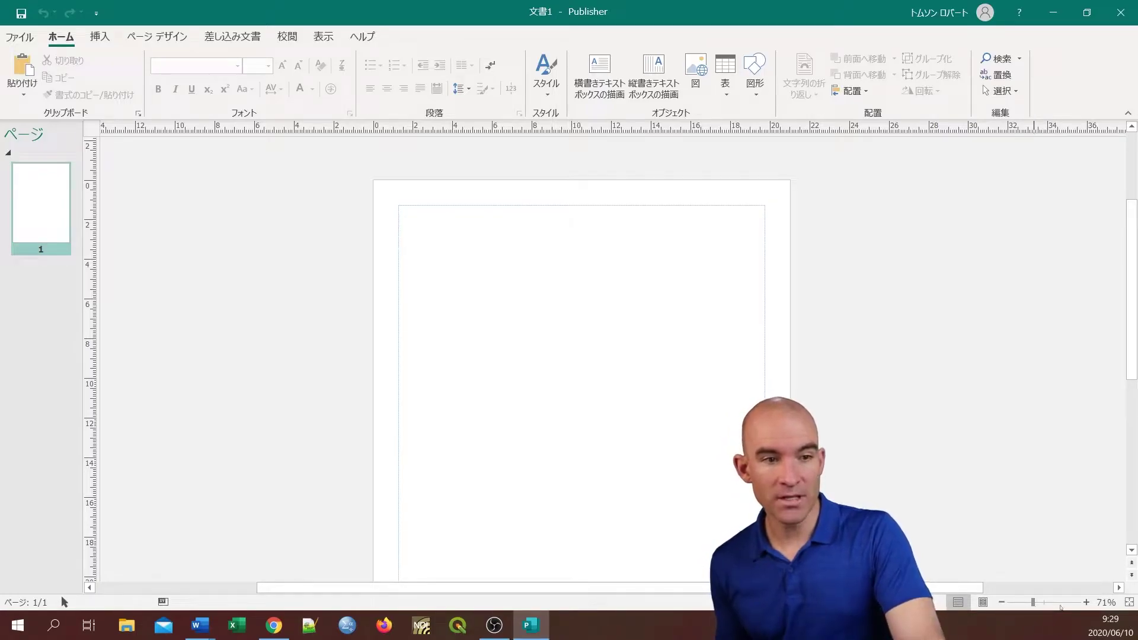
# Adjust the page magnification, trying a large zoom and finishing at 90%
pyautogui.click(1055, 602)
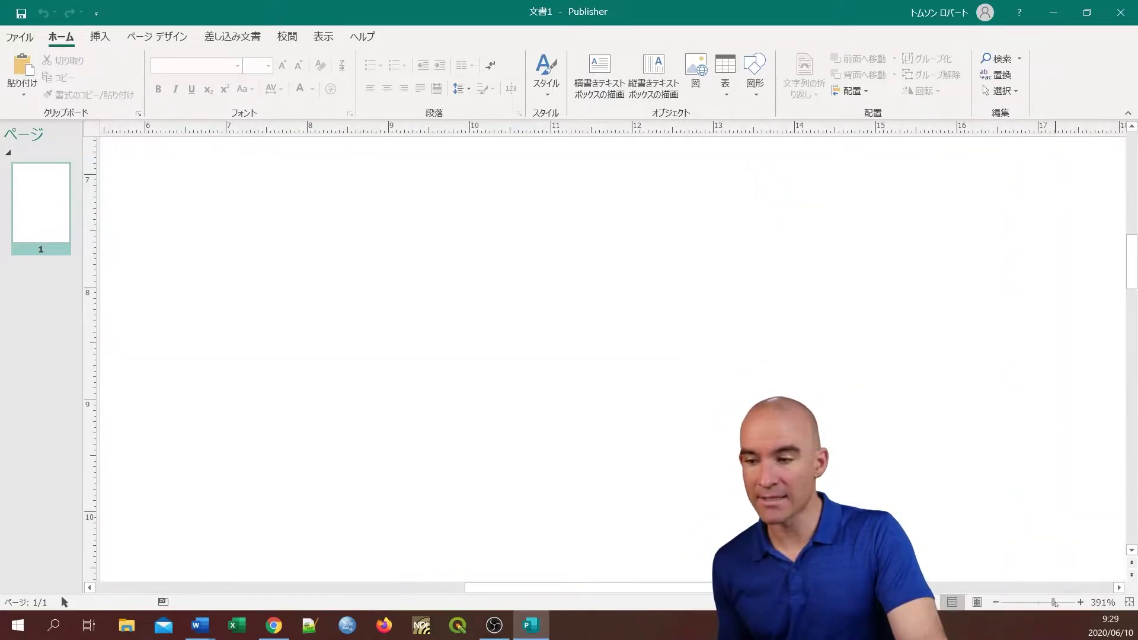
pyautogui.click(1027, 604)
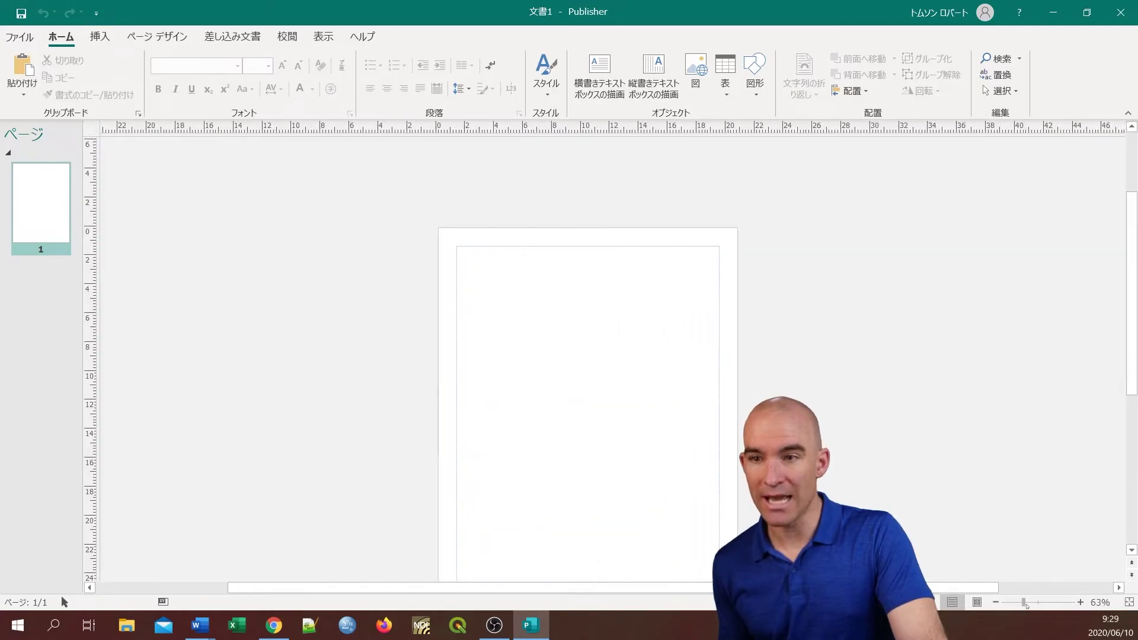
pyautogui.click(1026, 605)
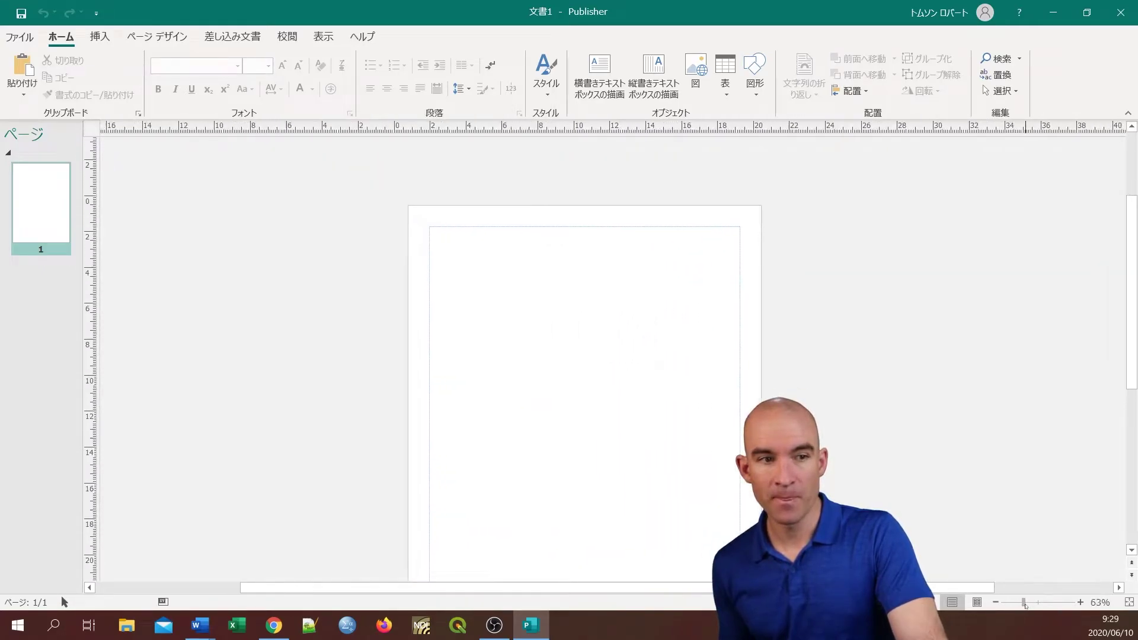
pyautogui.click(1028, 605)
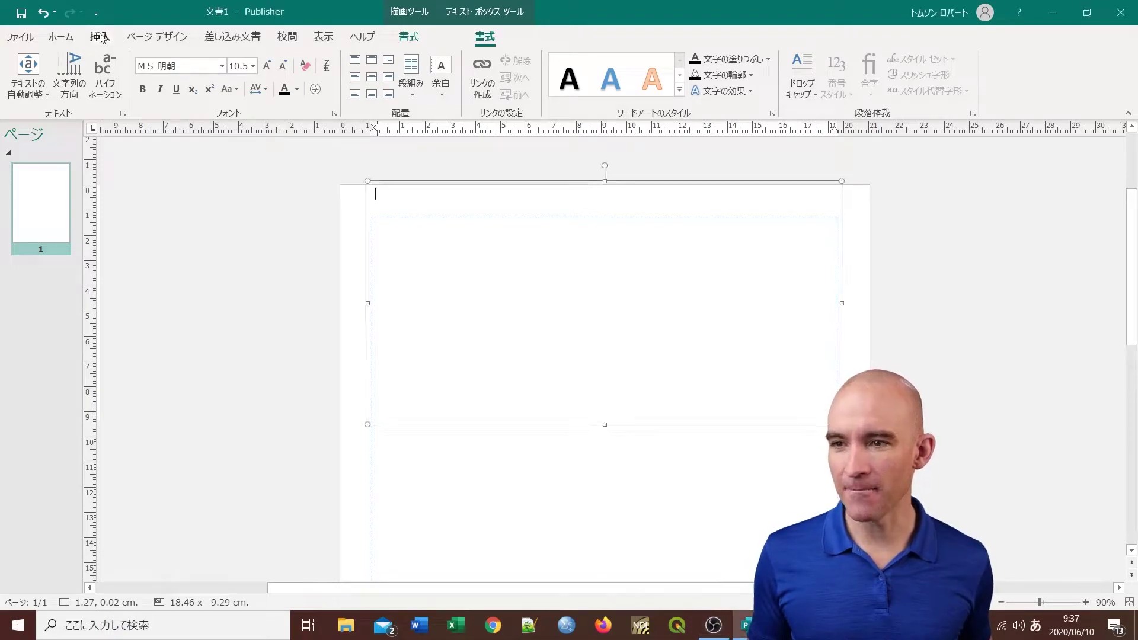
# Delete the empty text box and draw a new horizontal one about 17.7 × 2.5 cm near the page's upper margin
pyautogui.click(650, 183)
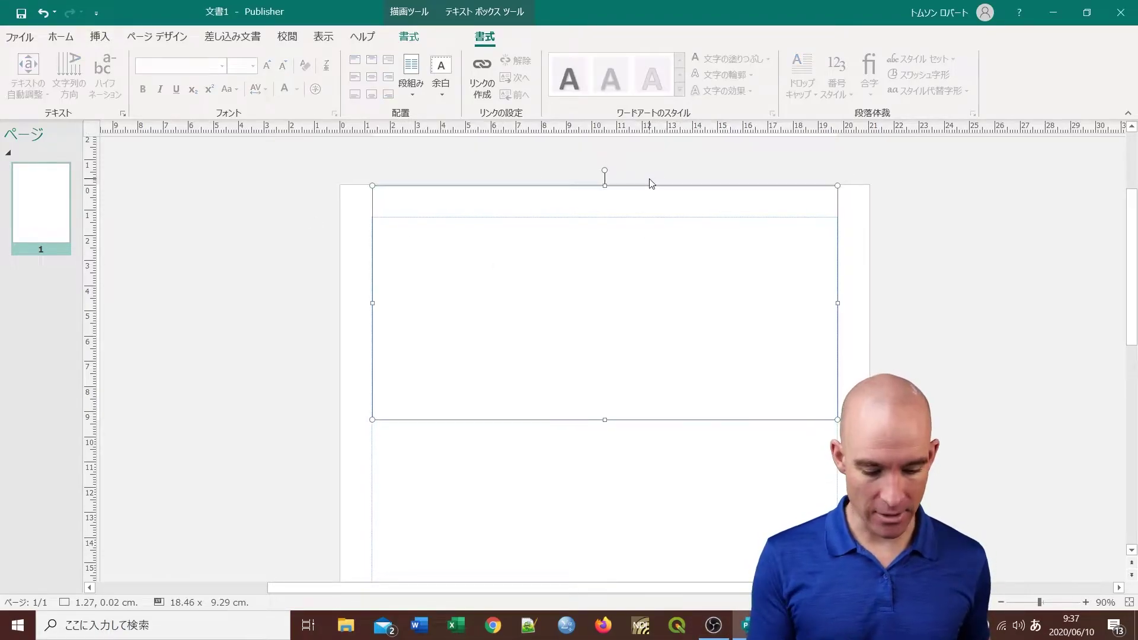
pyautogui.press('Delete')
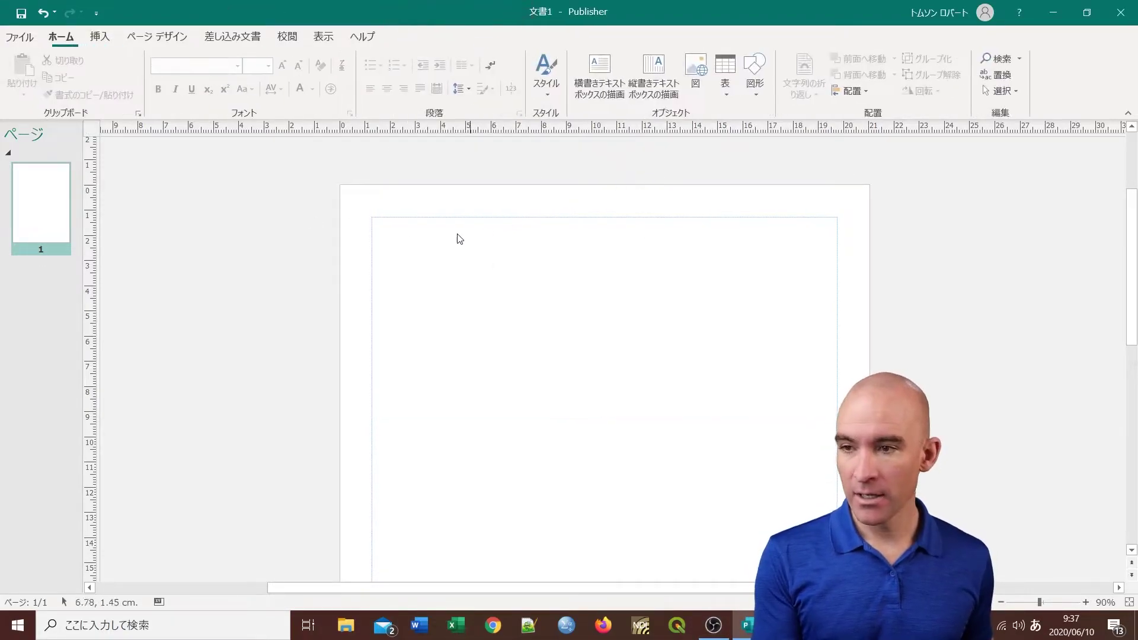
pyautogui.click(101, 38)
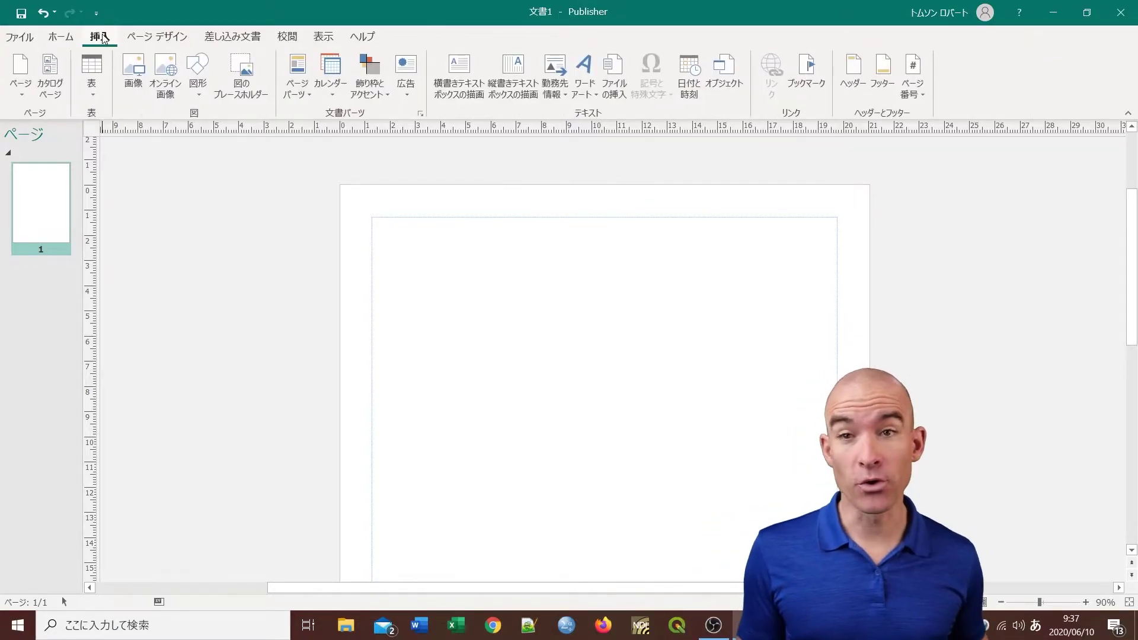
pyautogui.click(464, 76)
pyautogui.moveTo(381, 223)
pyautogui.mouseDown()
pyautogui.moveTo(602, 272)
pyautogui.moveTo(827, 289)
pyautogui.mouseUp()
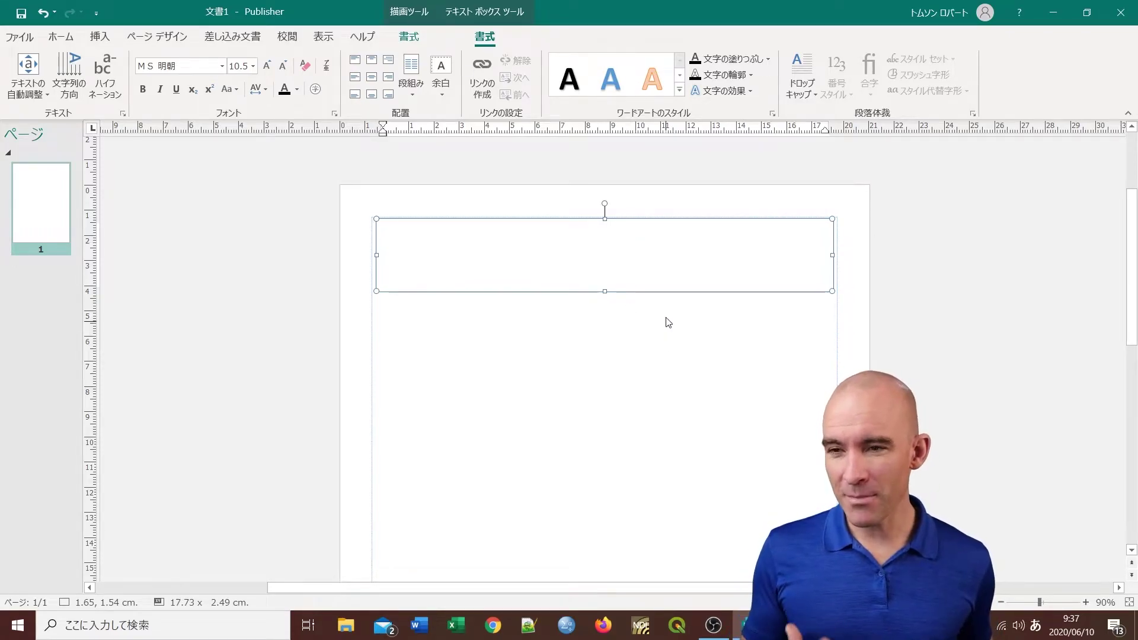
# Move the text box to the upper-left corner of the margin guides, at 1.27, 1.27 cm
pyautogui.click(665, 292)
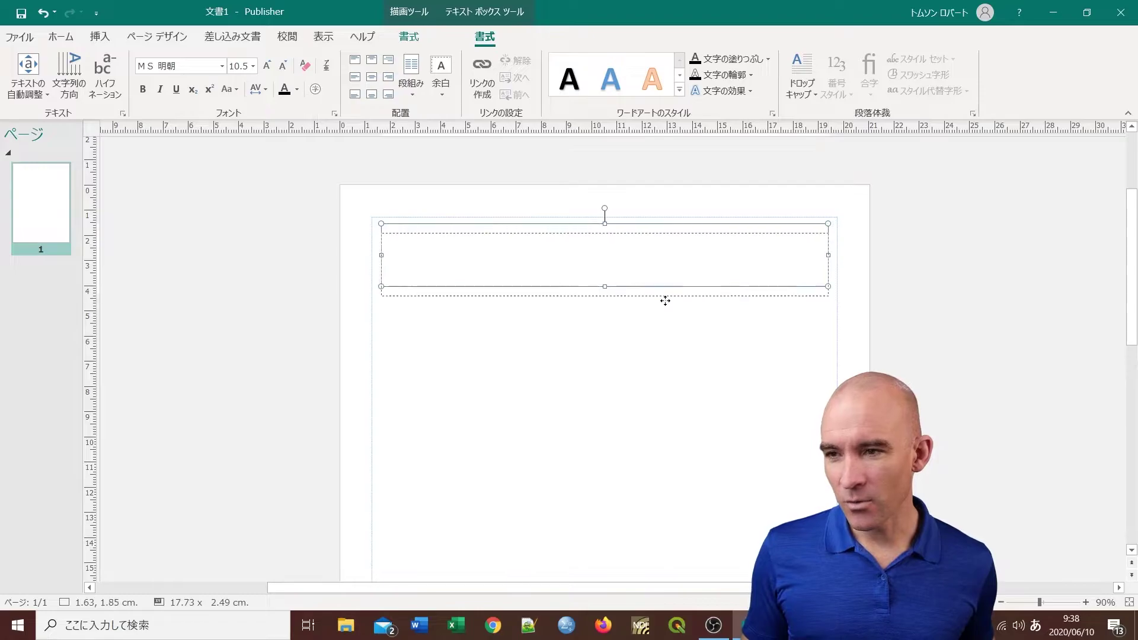
pyautogui.moveTo(658, 295); pyautogui.dragTo(671, 319)
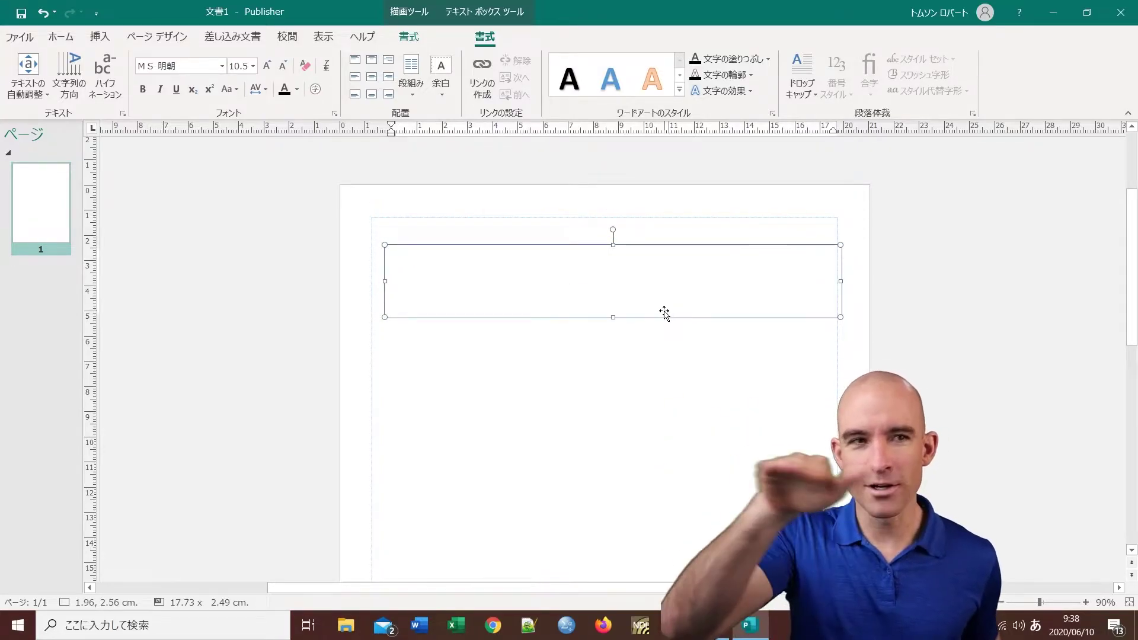
pyautogui.moveTo(554, 316); pyautogui.dragTo(539, 287)
pyautogui.click(550, 290)
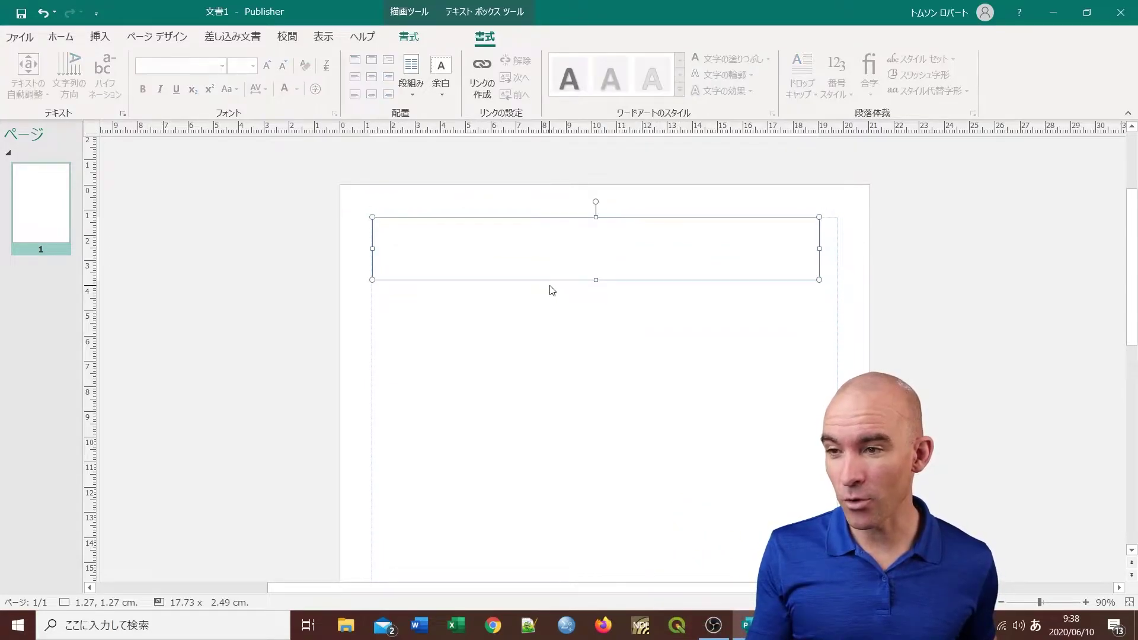
# Widen the text box to the right margin guide, about 18.46 cm wide, and enter the title "Sapporo City" in it
pyautogui.click(549, 279)
pyautogui.moveTo(549, 280)
pyautogui.mouseDown()
pyautogui.moveTo(558, 295)
pyautogui.moveTo(549, 283)
pyautogui.mouseUp()
pyautogui.moveTo(825, 252); pyautogui.dragTo(842, 250)
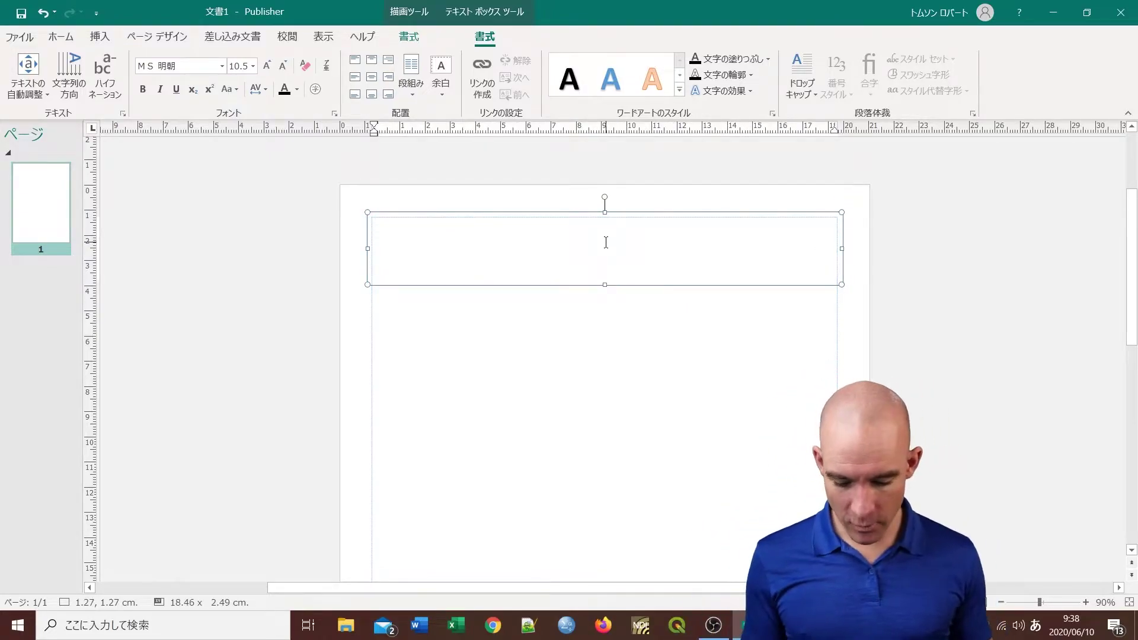
pyautogui.write('Sapporo City')
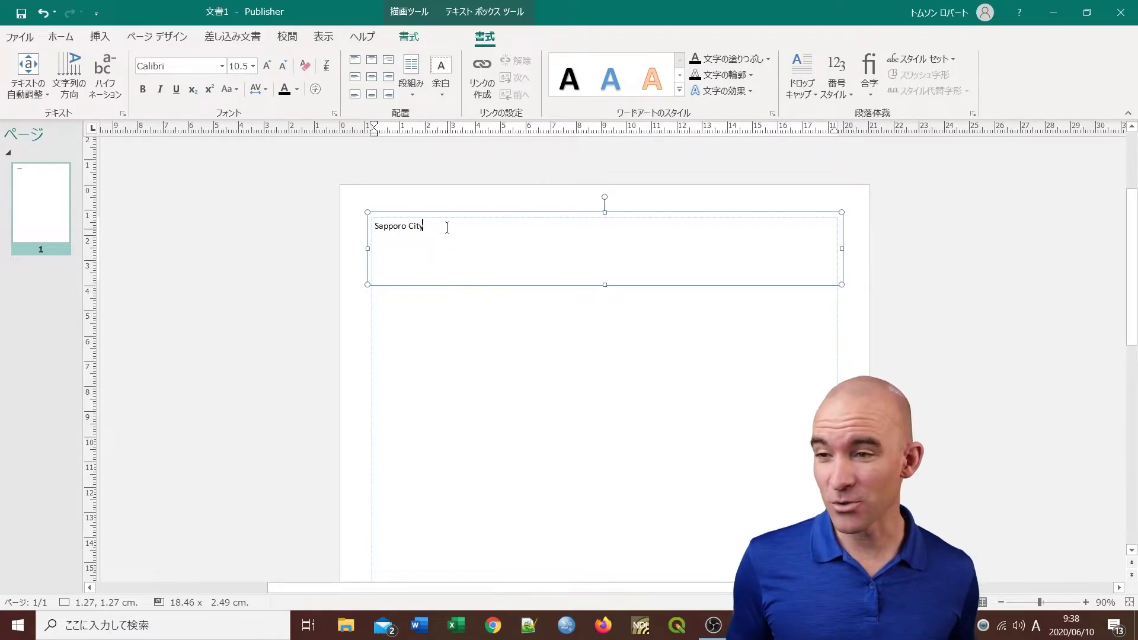
# Enlarge the "Sapporo City" title text to font size 48
pyautogui.moveTo(453, 226); pyautogui.dragTo(375, 226)
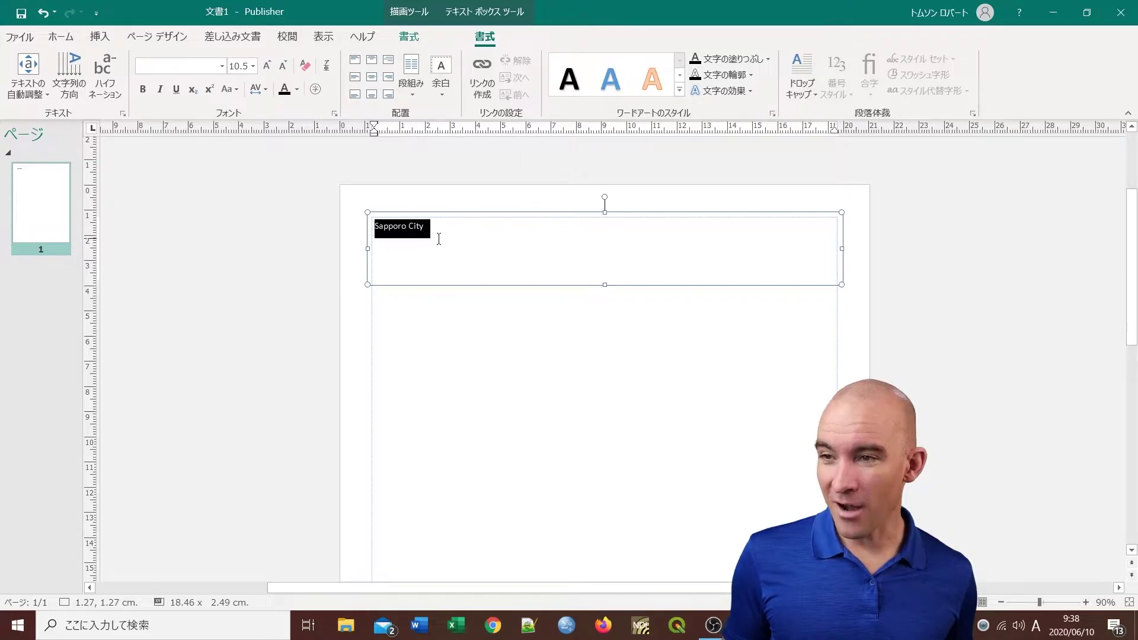
pyautogui.click(267, 66)
pyautogui.click(268, 66)
pyautogui.click(267, 66)
pyautogui.click(267, 66)
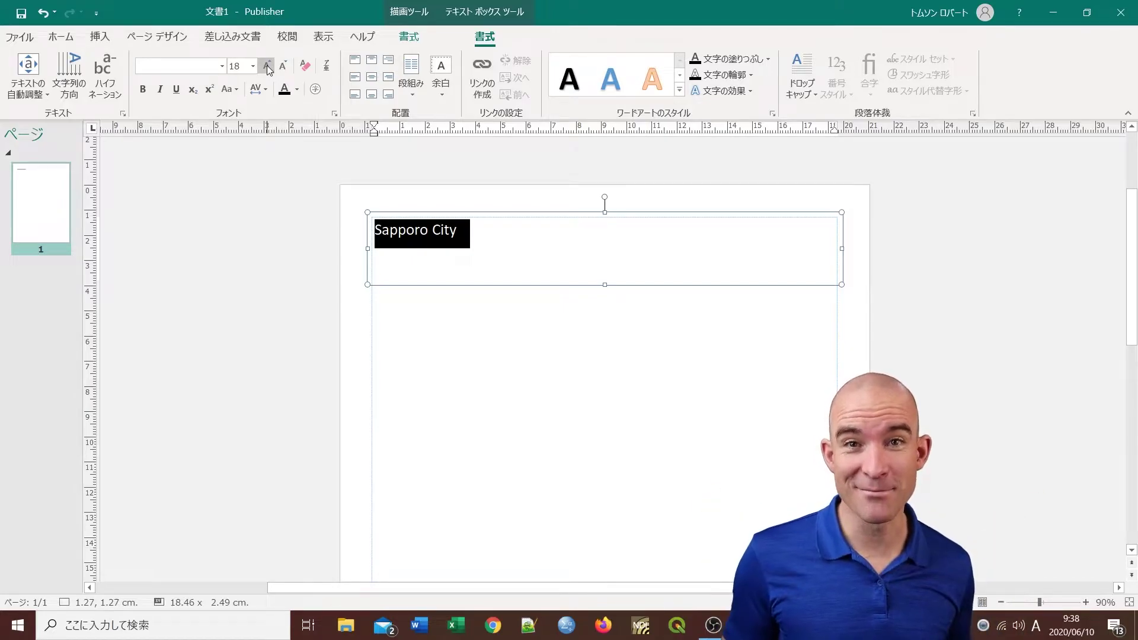
pyautogui.click(267, 65)
pyautogui.click(268, 65)
pyautogui.click(267, 66)
pyautogui.click(268, 65)
pyautogui.click(268, 66)
pyautogui.click(267, 66)
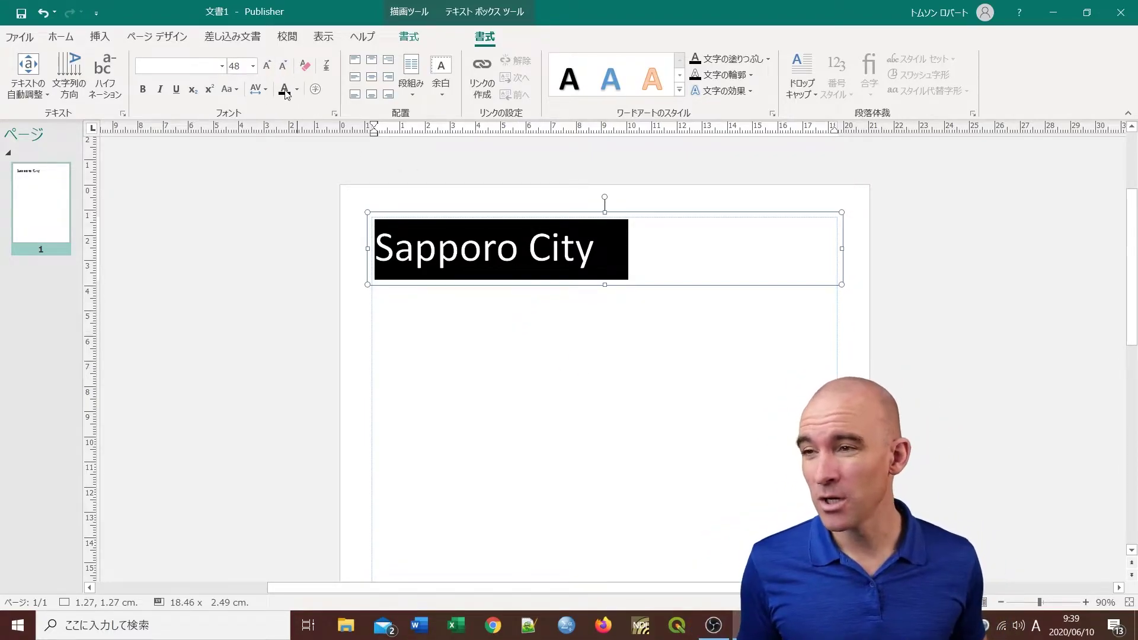
pyautogui.click(538, 381)
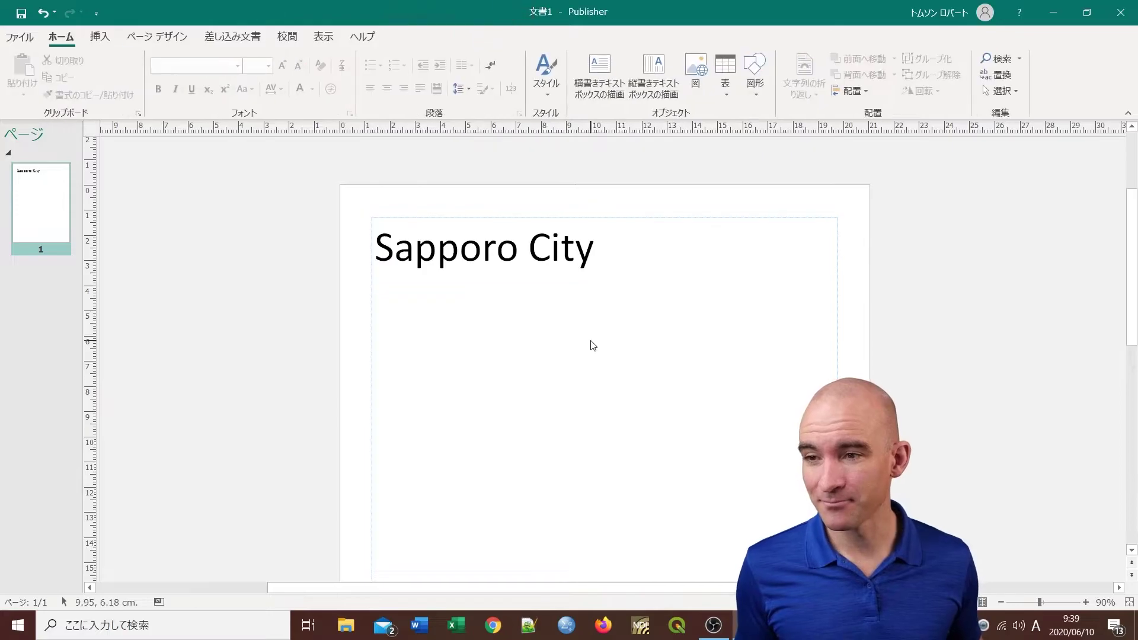
# Centre the "Sapporo City" title horizontally within its text box
pyautogui.click(561, 243)
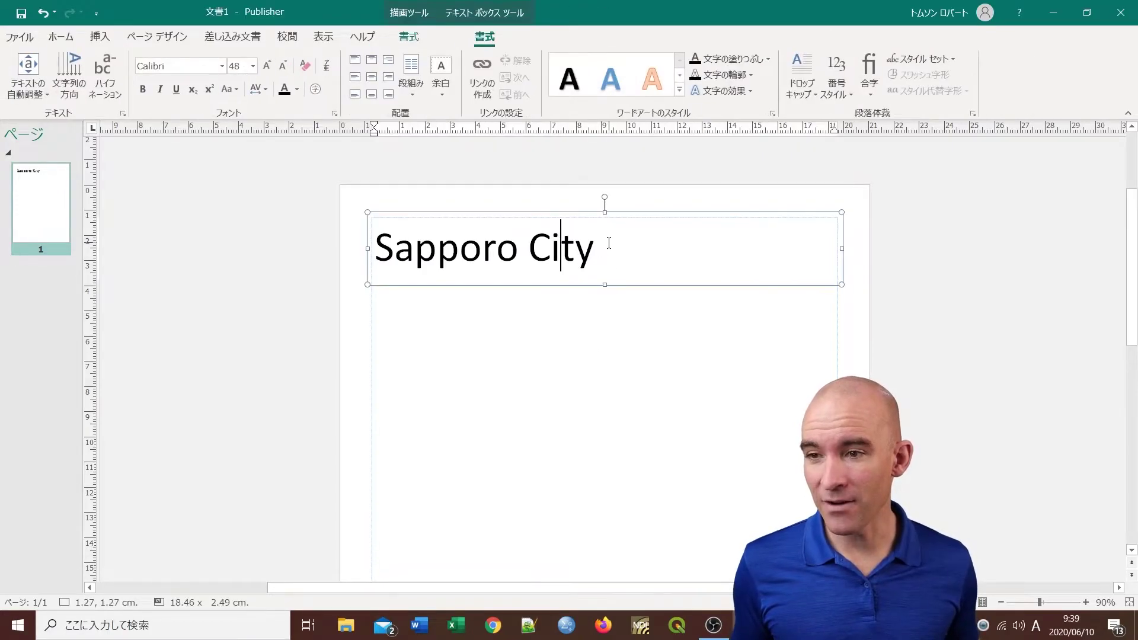
pyautogui.tripleClick(487, 249)
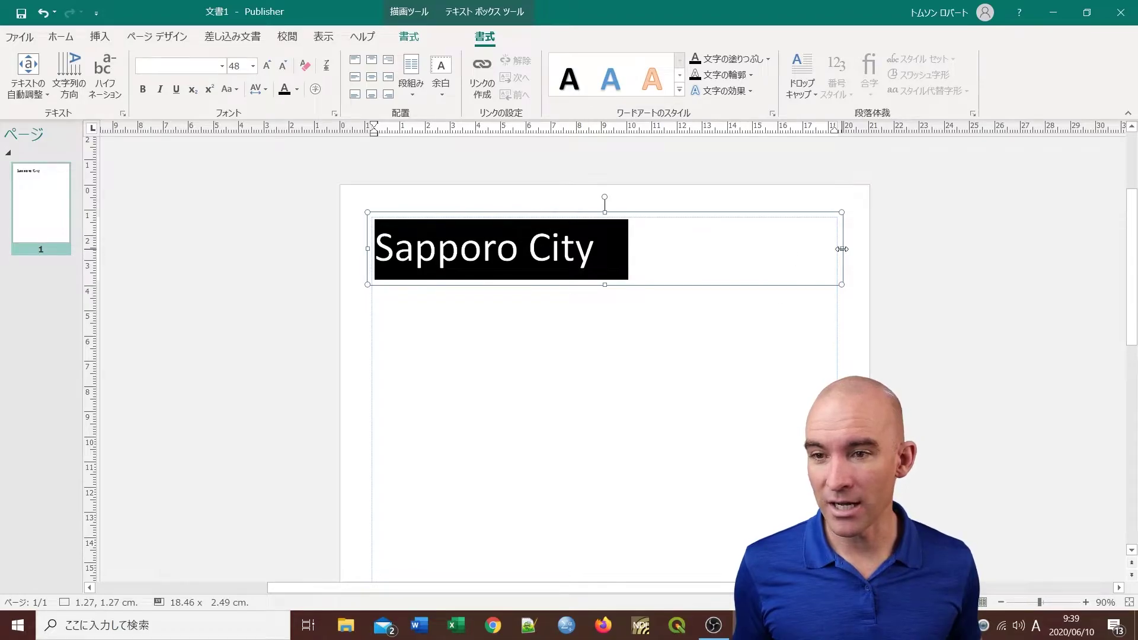
pyautogui.click(664, 320)
pyautogui.click(551, 246)
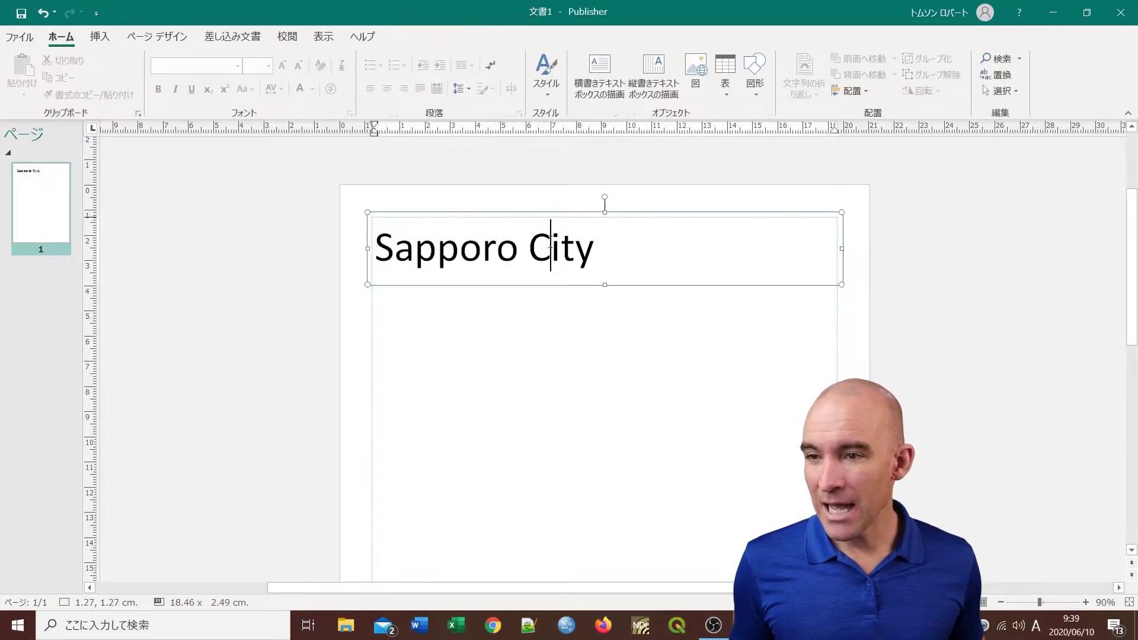
pyautogui.tripleClick(604, 255)
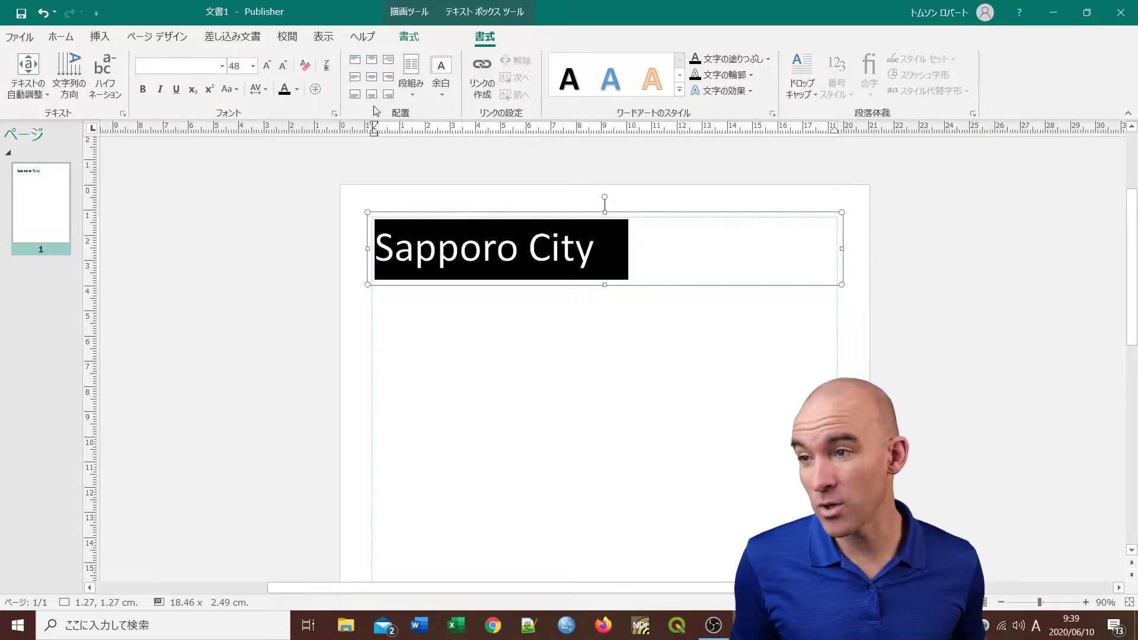
pyautogui.click(61, 36)
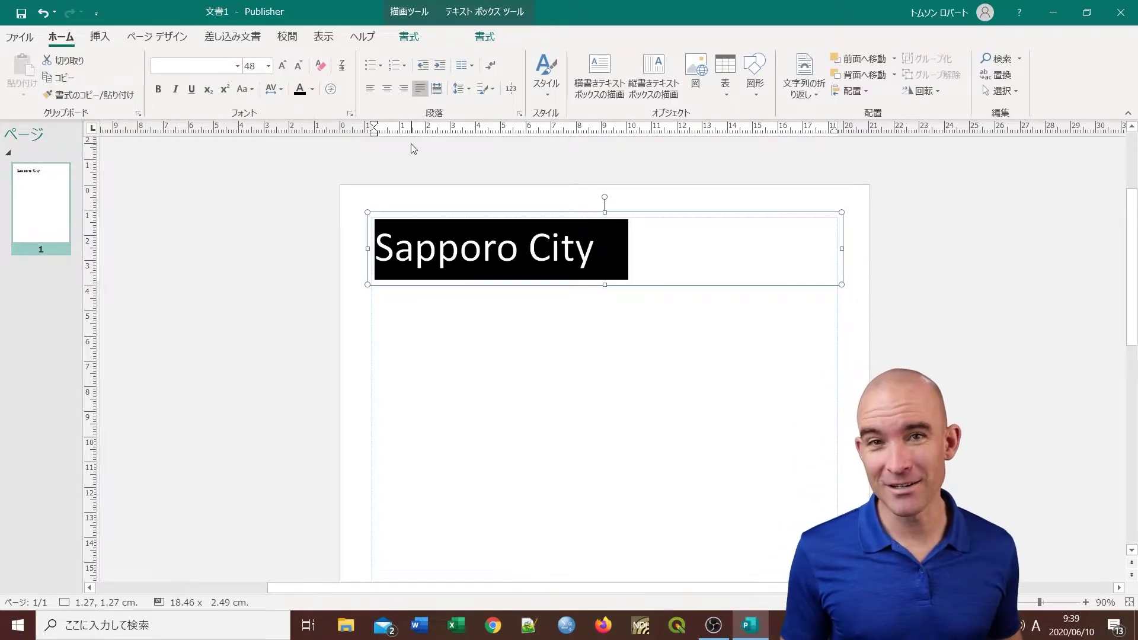
pyautogui.click(387, 89)
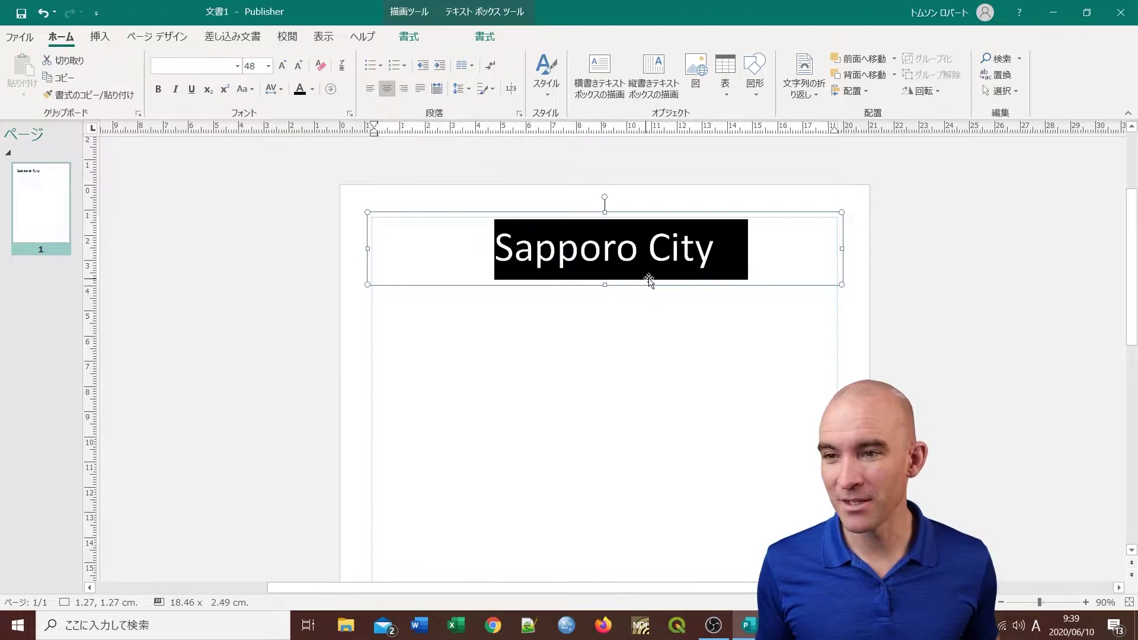
pyautogui.click(663, 336)
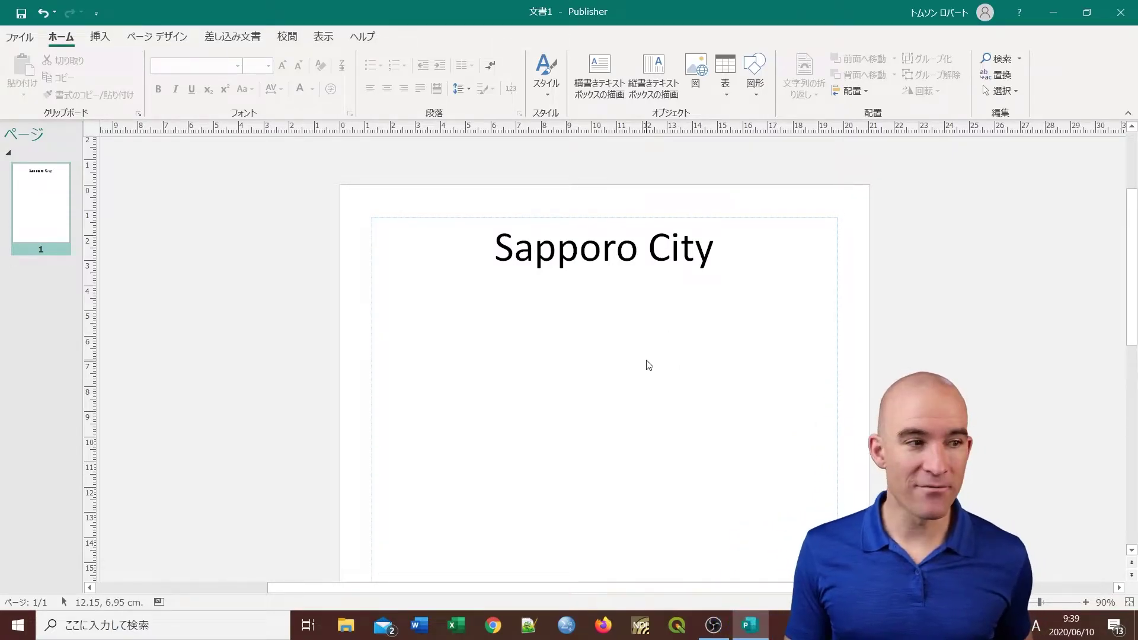
# Draw a horizontal text box about 5.13 cm wide and 15.88 cm tall below the title, starting at the left margin guide
pyautogui.click(598, 244)
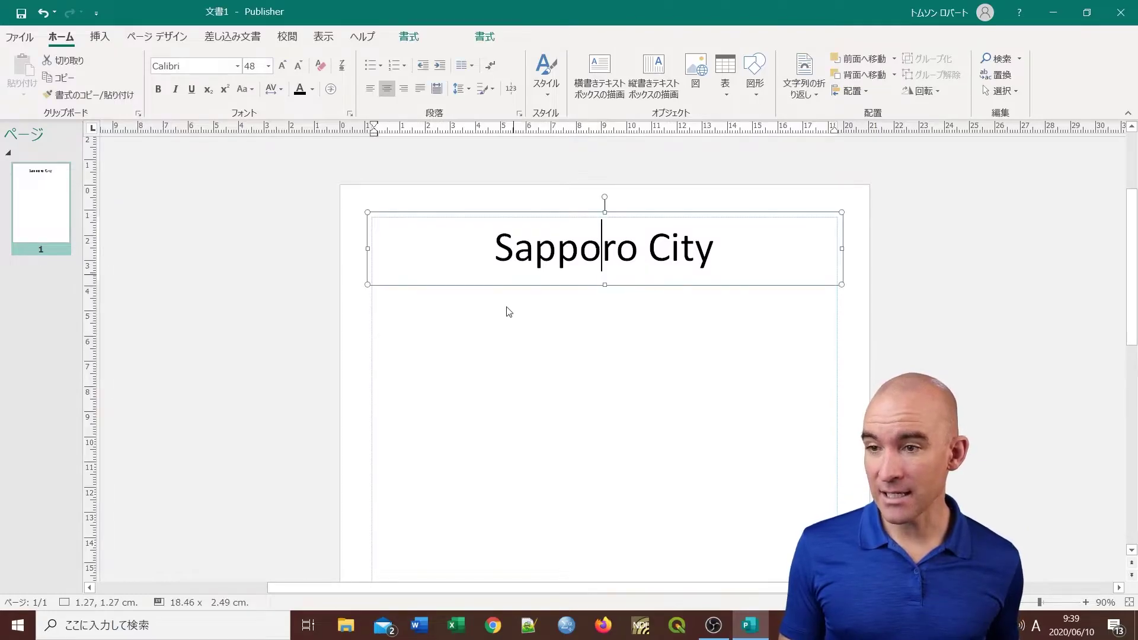
pyautogui.scroll(-2, 596, 331)
pyautogui.scroll(1, 601, 328)
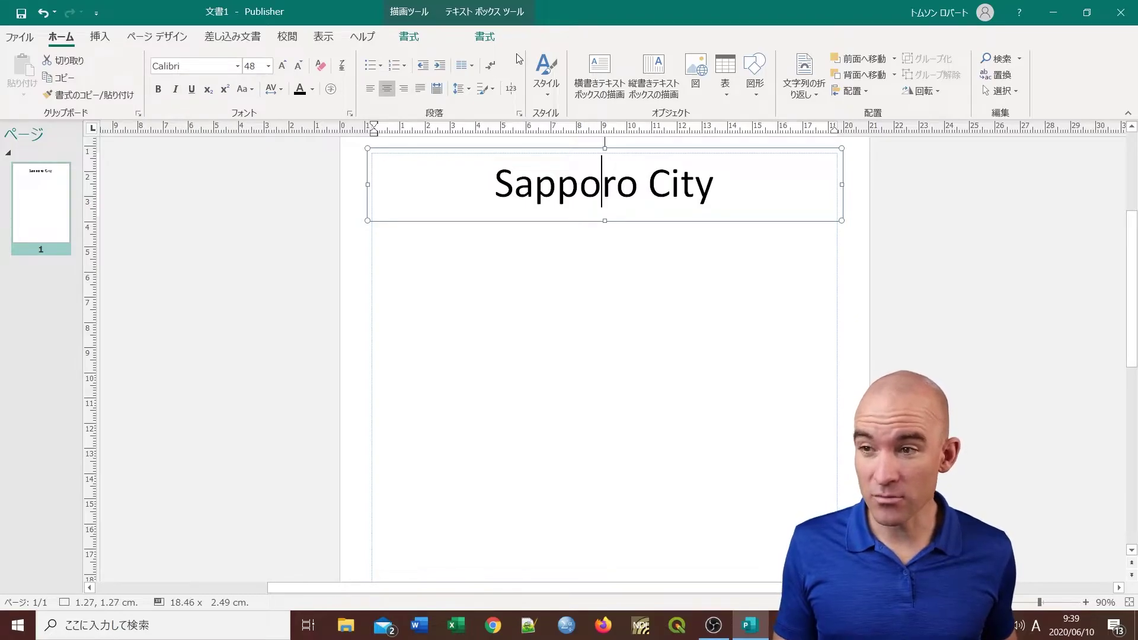
pyautogui.click(413, 39)
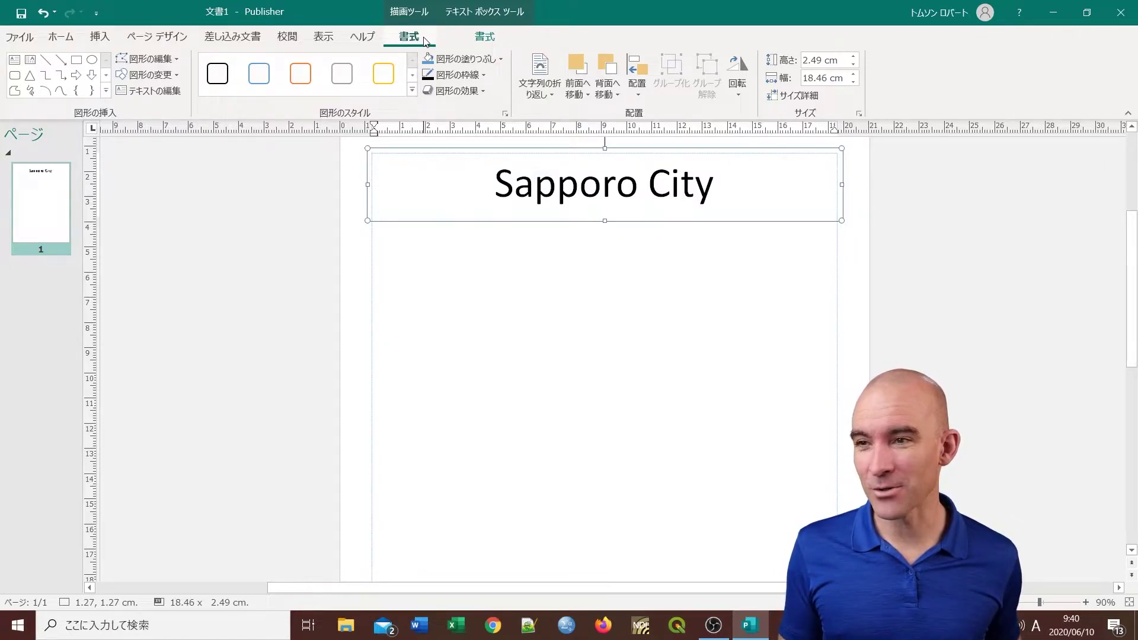
pyautogui.click(102, 37)
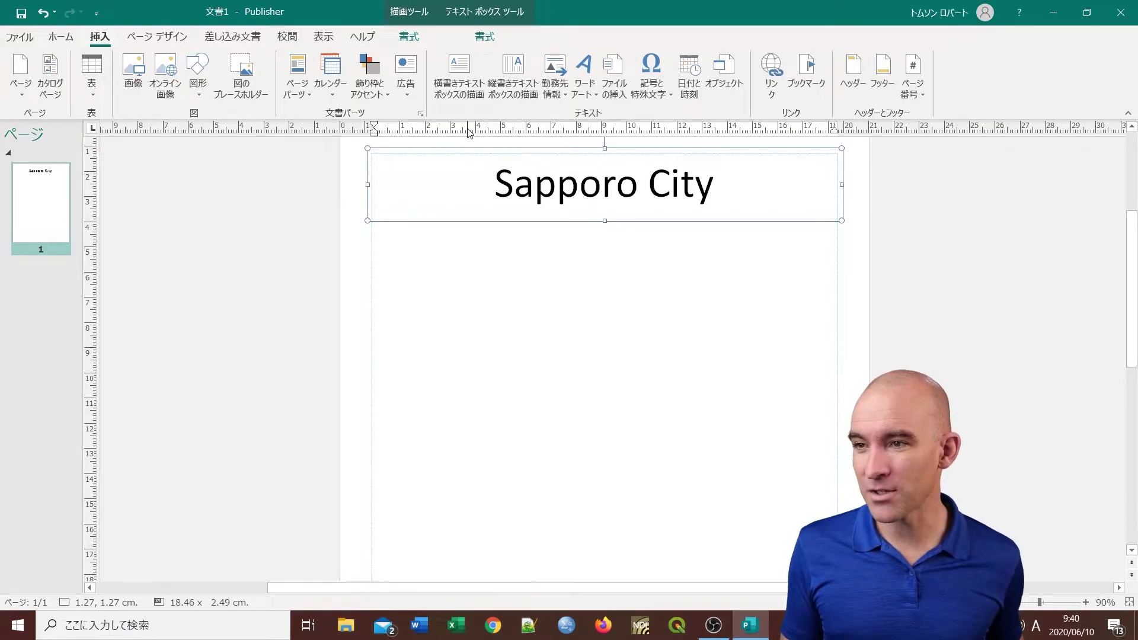
pyautogui.click(461, 88)
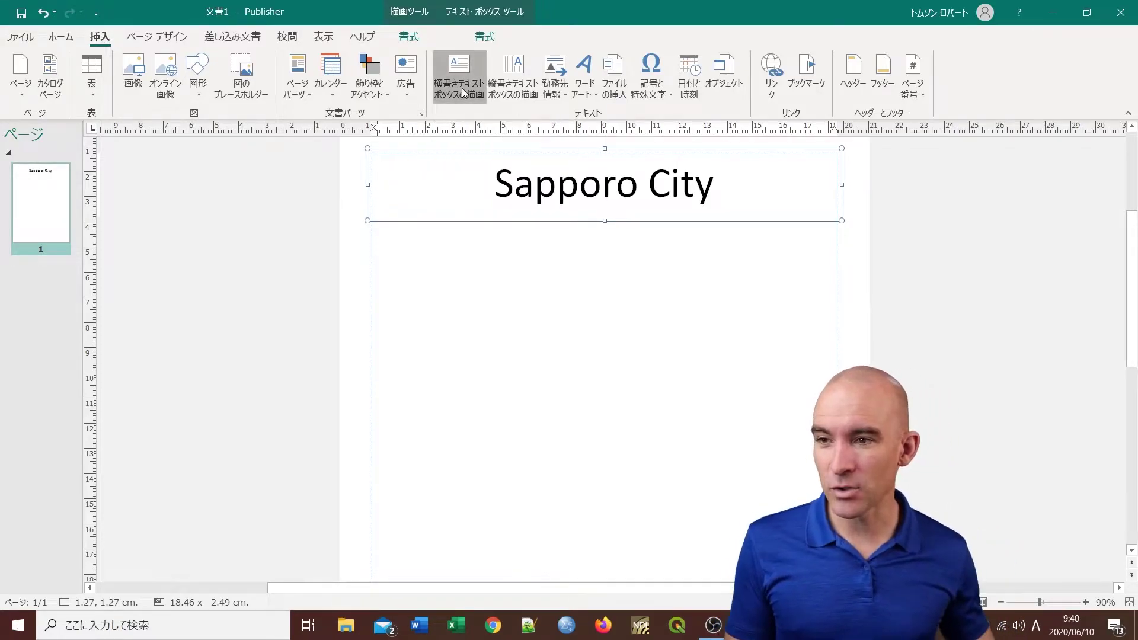
pyautogui.moveTo(371, 235); pyautogui.dragTo(505, 509)
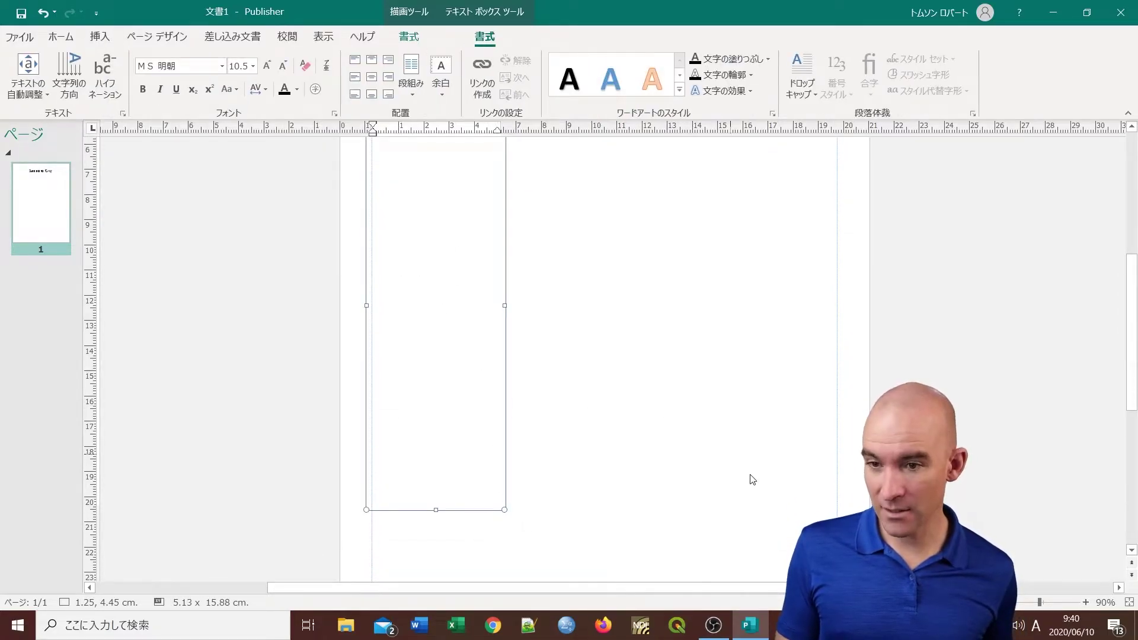
# Extend the column text box down to the bottom margin guide, about 23.99 cm tall, and align it to the left margin at 1.27 cm
pyautogui.click(1045, 603)
pyautogui.moveTo(1045, 603); pyautogui.dragTo(1022, 609)
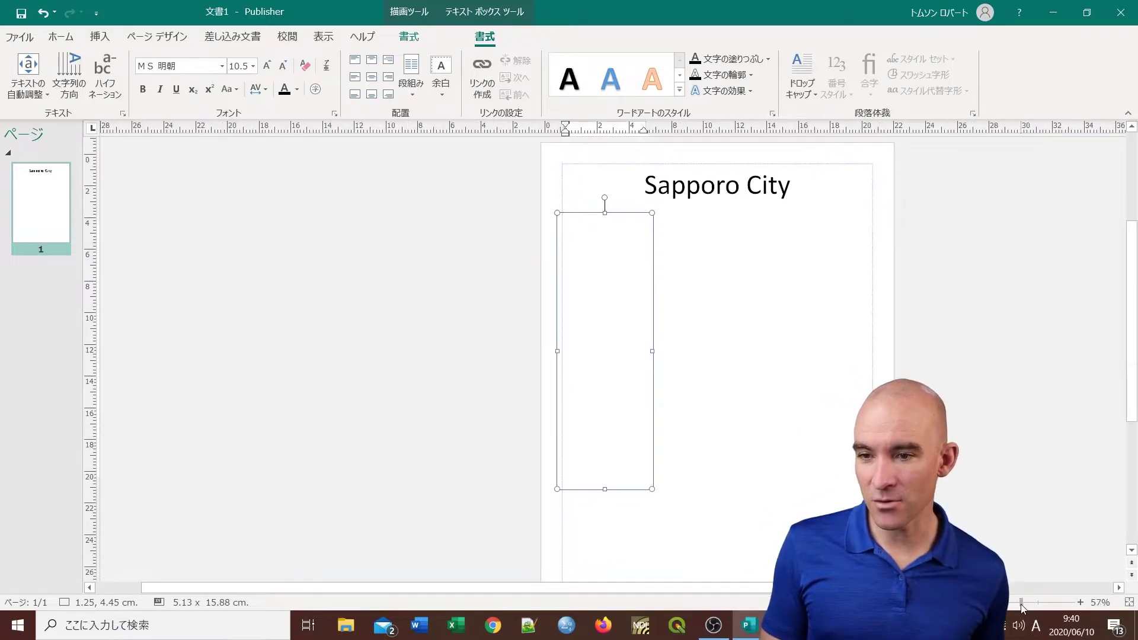
pyautogui.moveTo(635, 587); pyautogui.dragTo(708, 591)
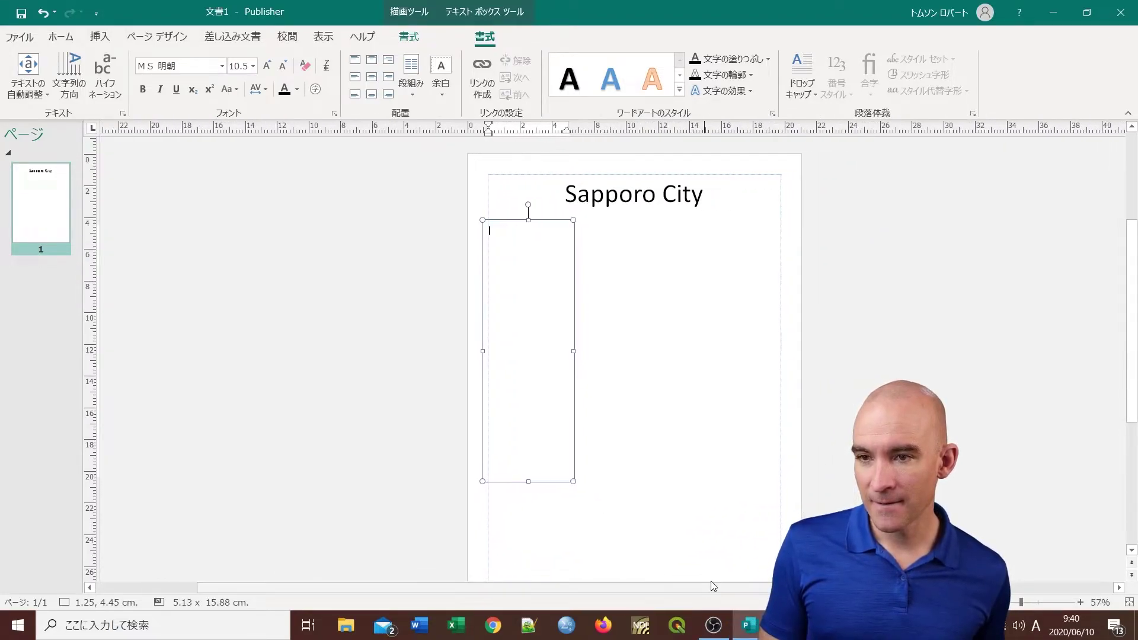
pyautogui.moveTo(1129, 327)
pyautogui.mouseDown()
pyautogui.moveTo(1134, 344)
pyautogui.moveTo(1120, 338)
pyautogui.mouseUp()
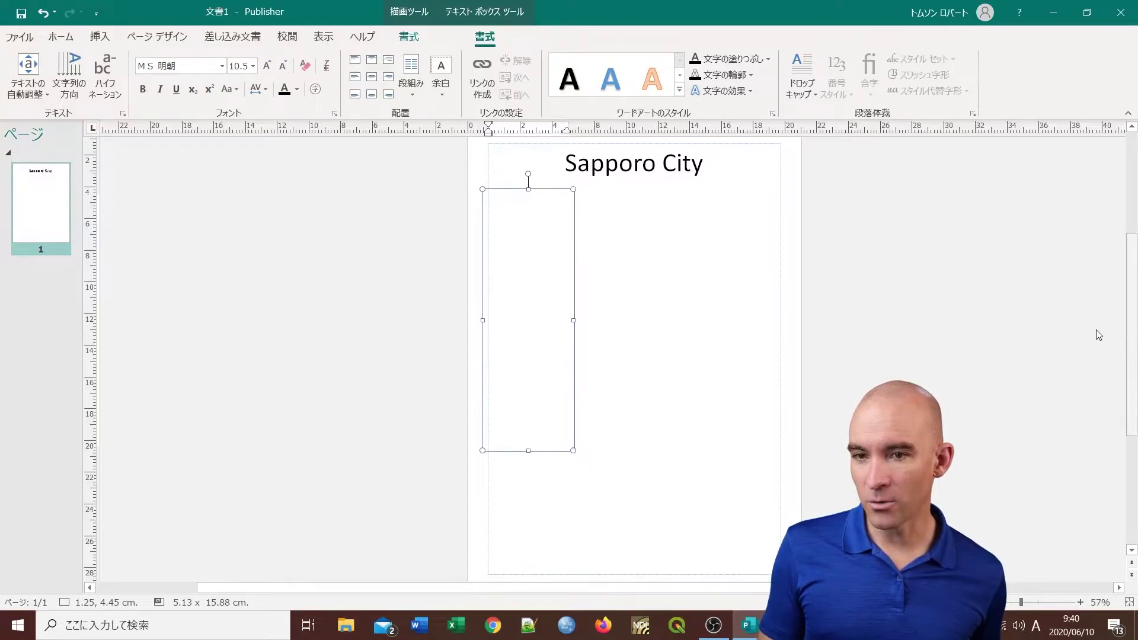
pyautogui.click(527, 451)
pyautogui.moveTo(524, 511); pyautogui.dragTo(533, 568)
pyautogui.click(511, 180)
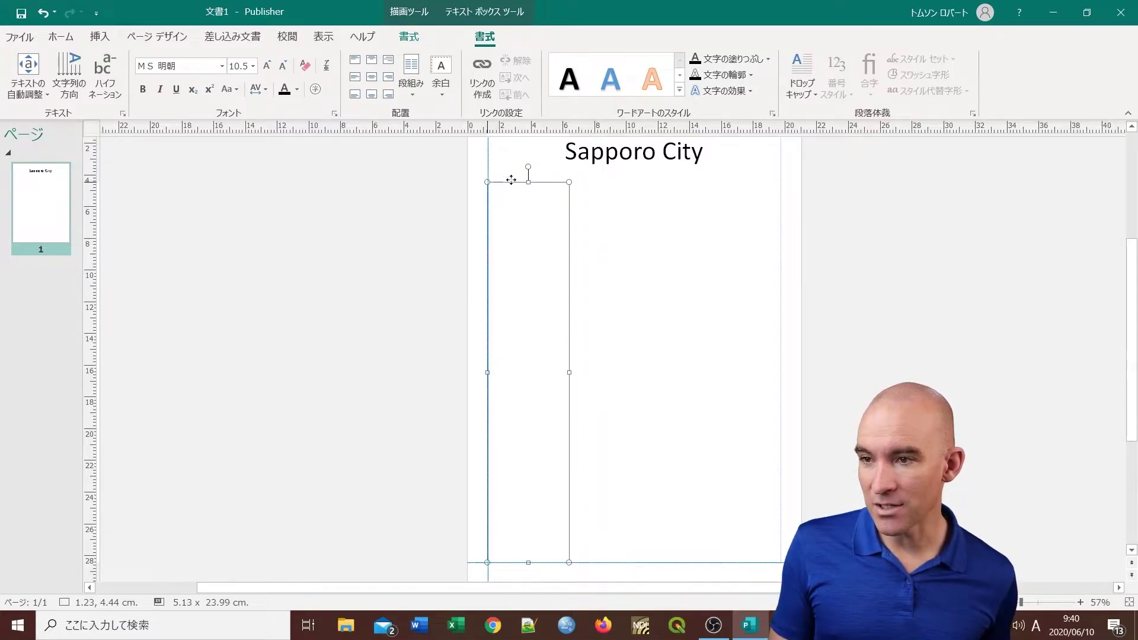
pyautogui.click(510, 190)
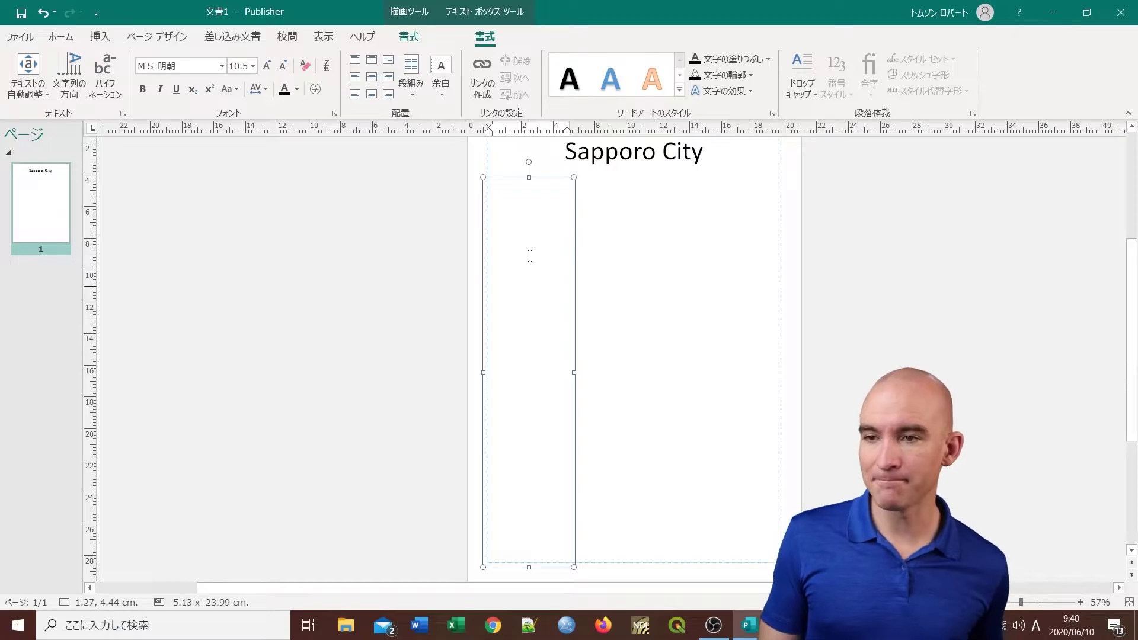
pyautogui.click(544, 185)
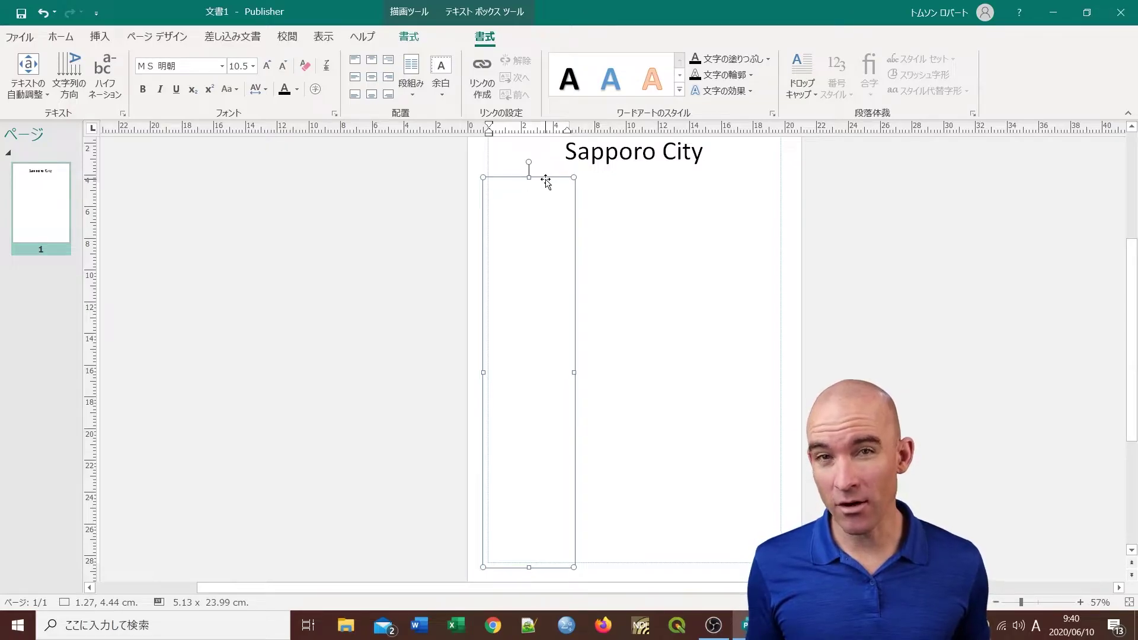
pyautogui.click(546, 181)
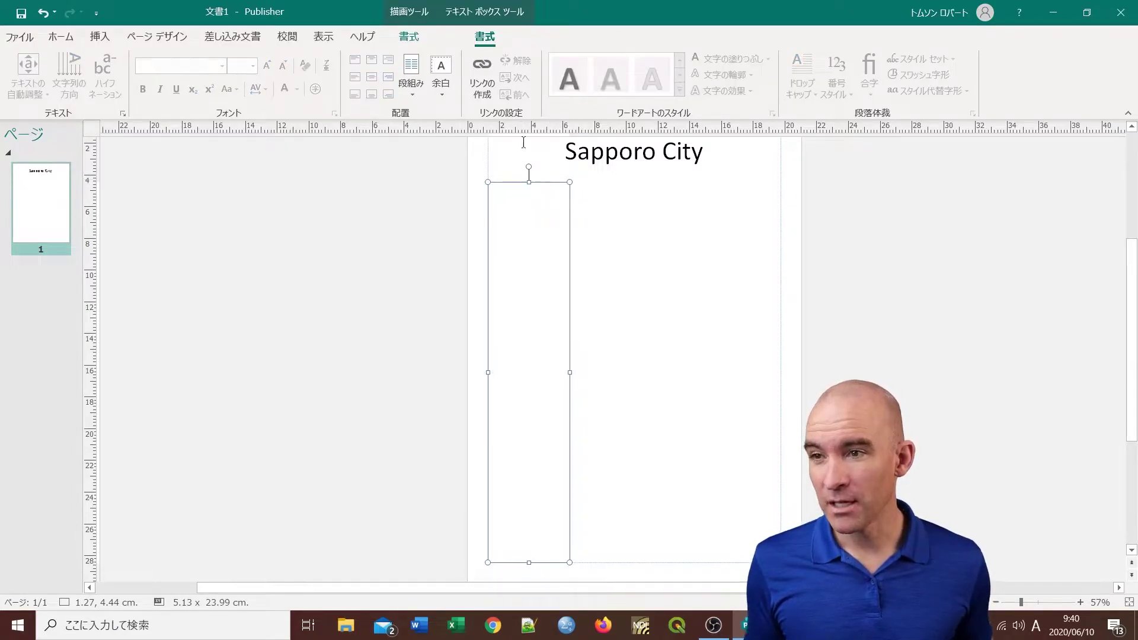
# Set the column text box's width to 5.8 cm and deselect it
pyautogui.click(411, 37)
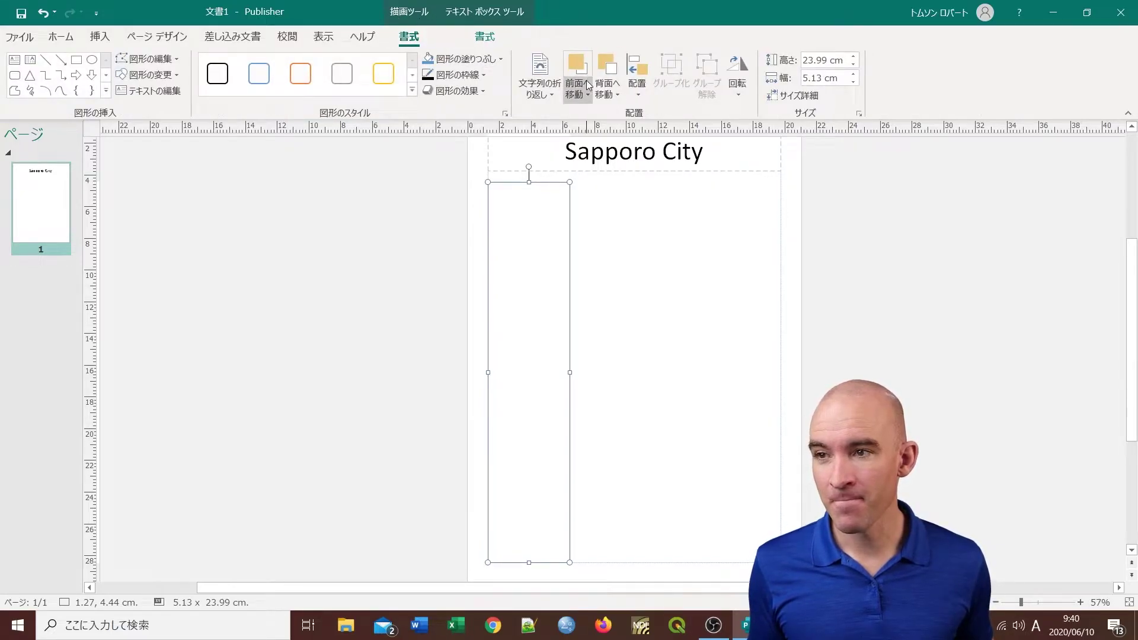
pyautogui.click(820, 78)
pyautogui.moveTo(820, 78); pyautogui.dragTo(803, 77)
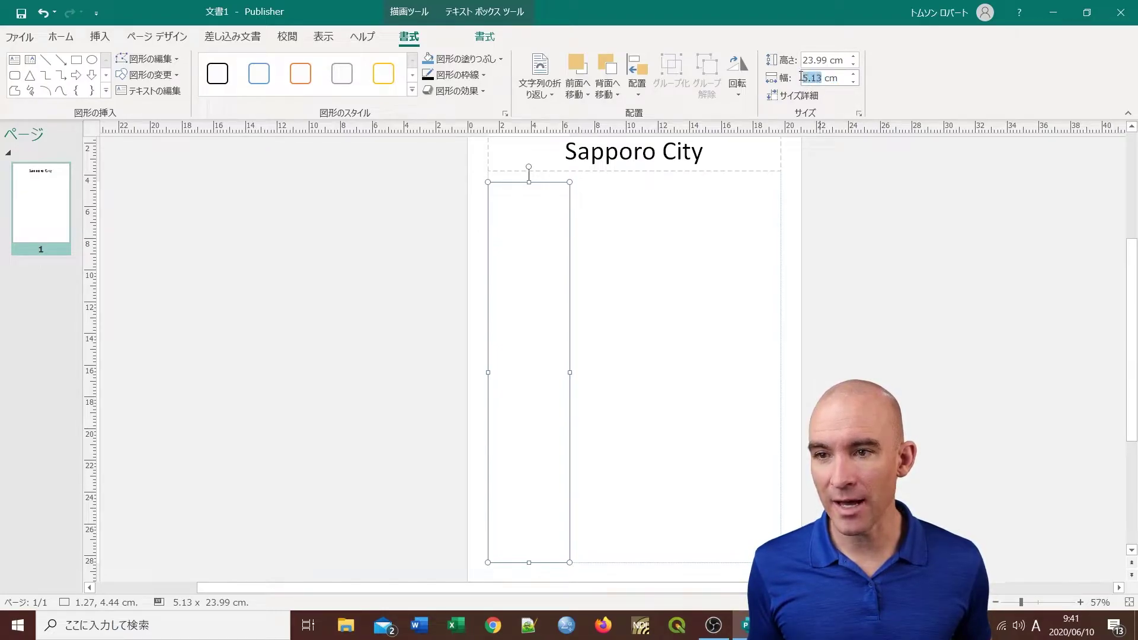
pyautogui.write('5.')
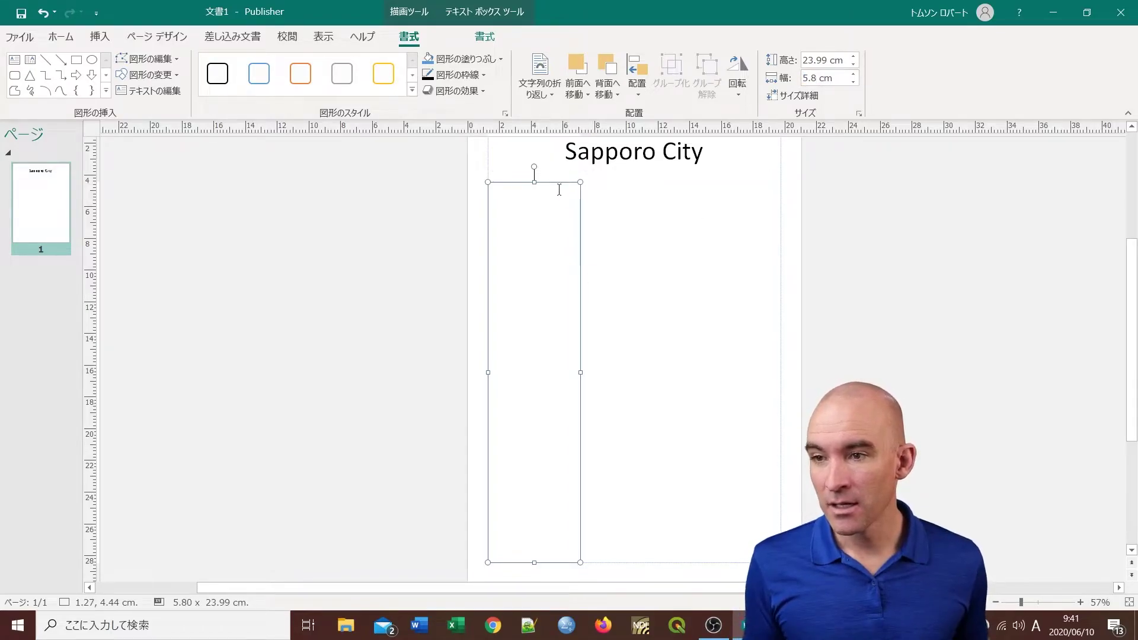
pyautogui.click(680, 260)
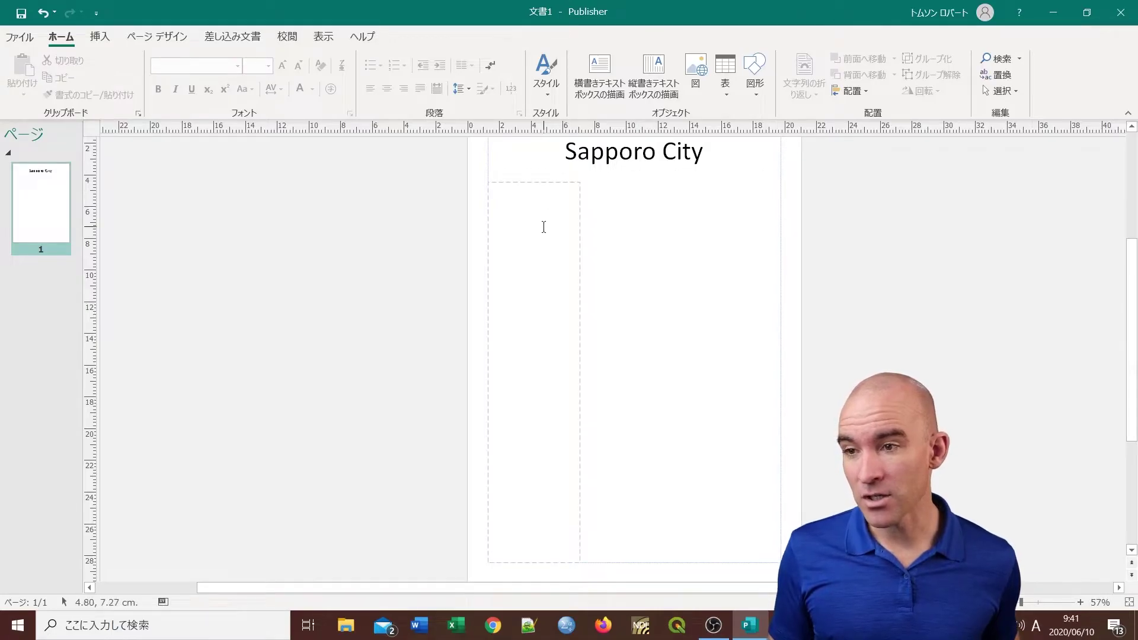
# Show object boundaries (境界線) and extend the column text box's top edge towards the title, making it about 24.21 cm tall
pyautogui.click(323, 37)
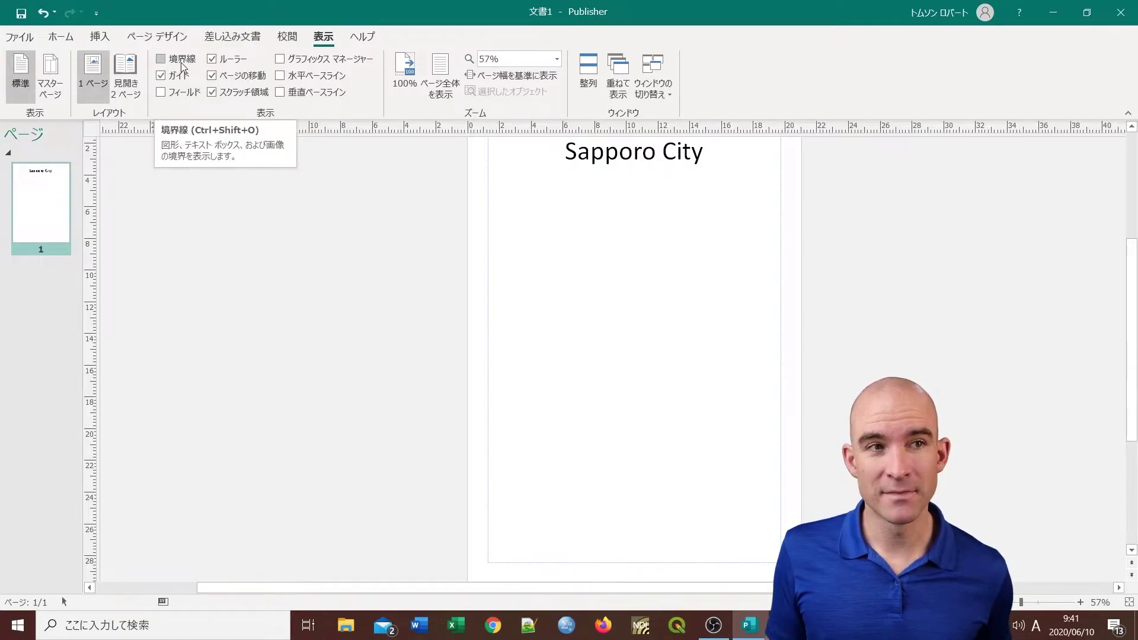
pyautogui.click(160, 59)
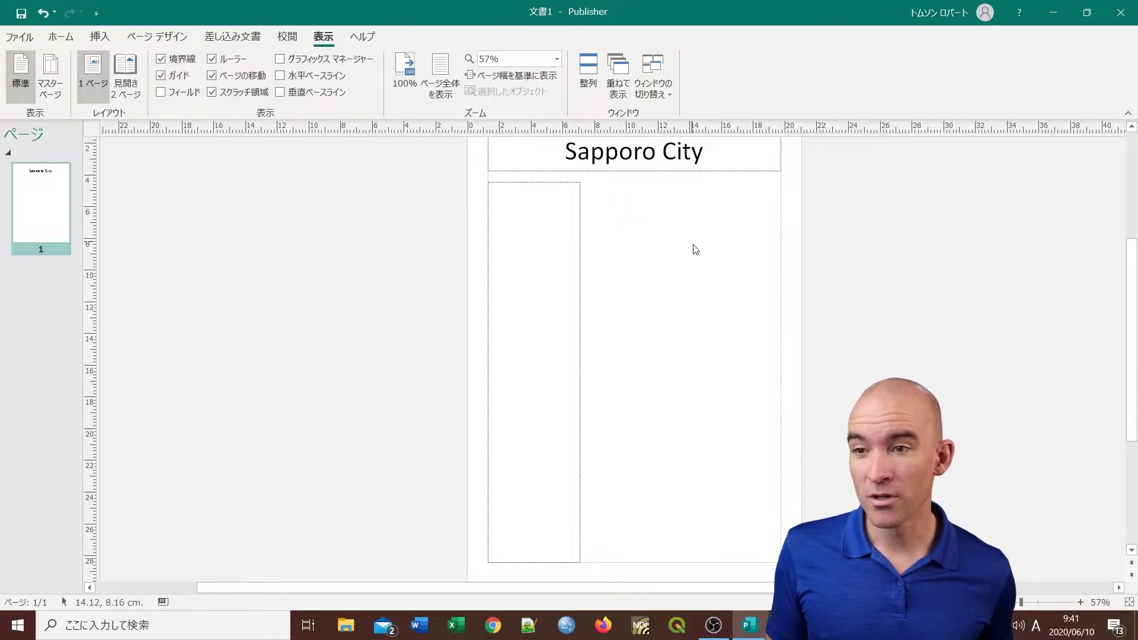
pyautogui.scroll(1, 723, 267)
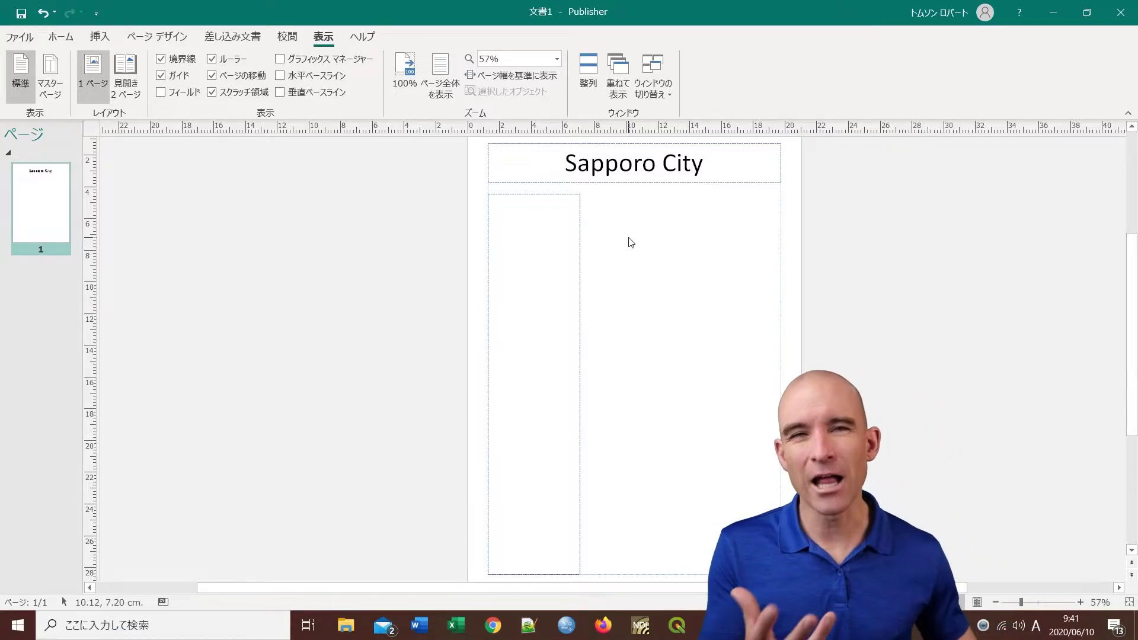
pyautogui.click(543, 220)
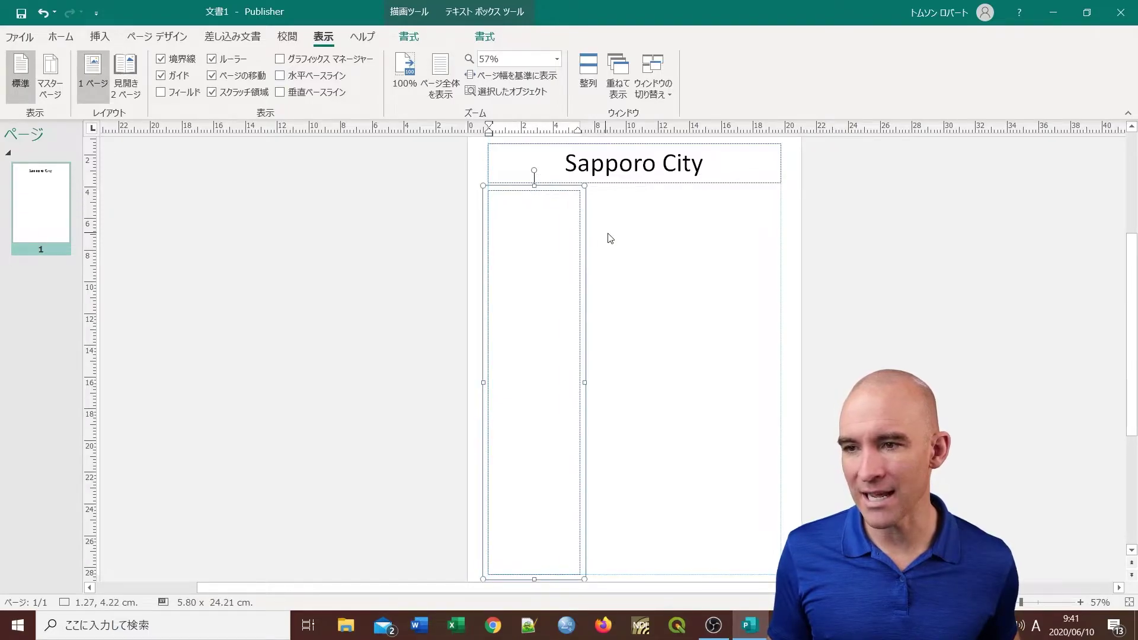
pyautogui.click(642, 247)
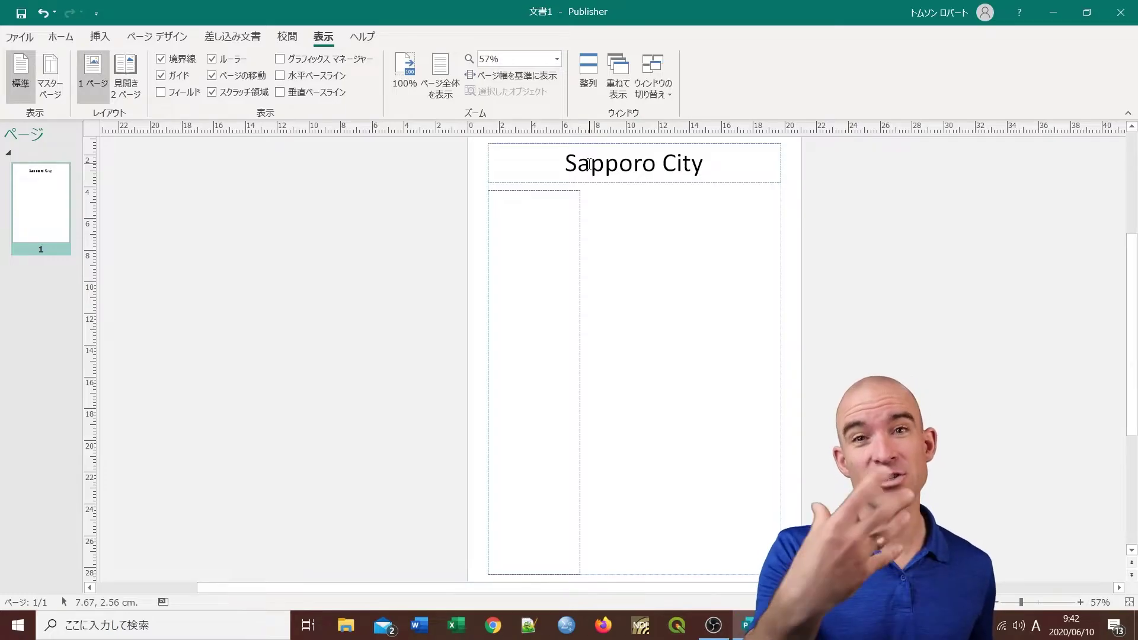
# Copy the left column text box and paste the duplicate beside it in the middle of the page
pyautogui.click(579, 265)
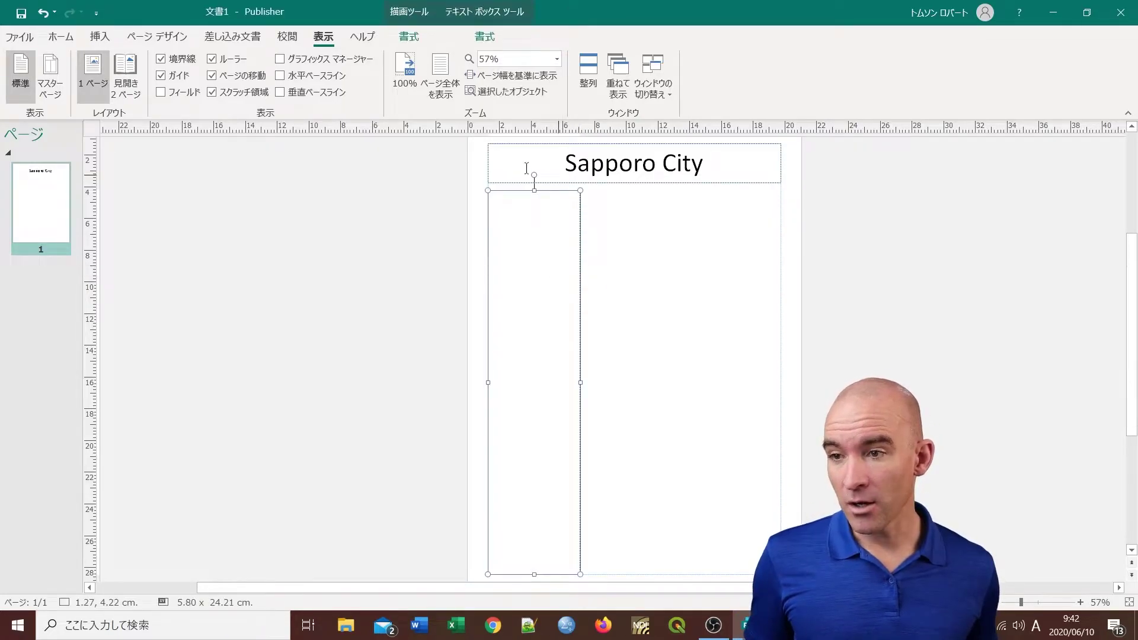
pyautogui.rightClick(580, 232)
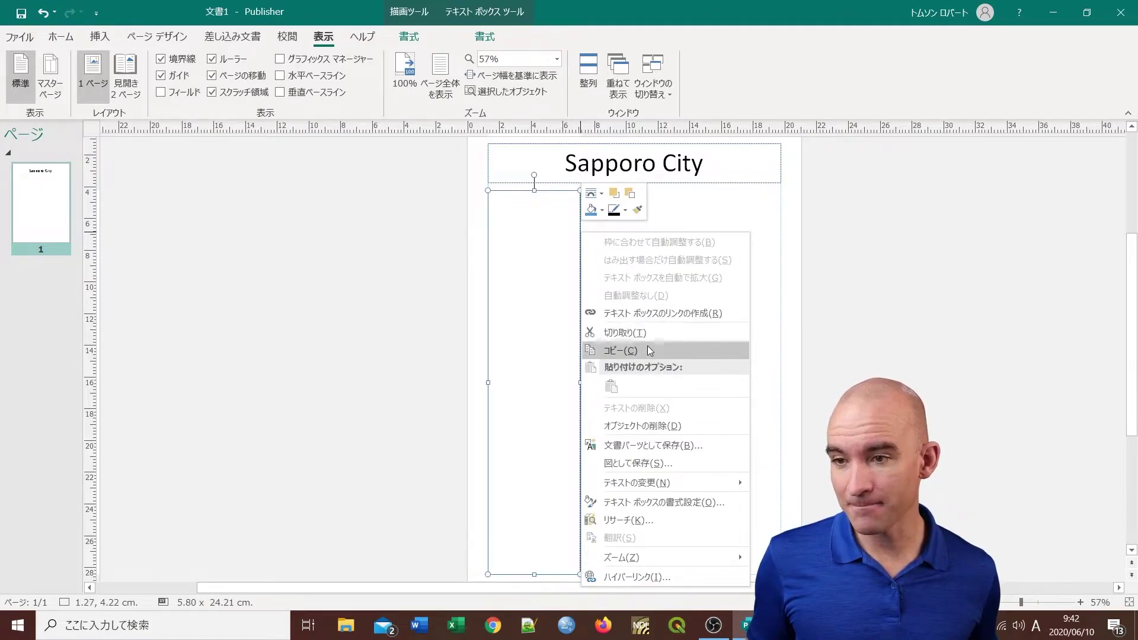
pyautogui.click(570, 230)
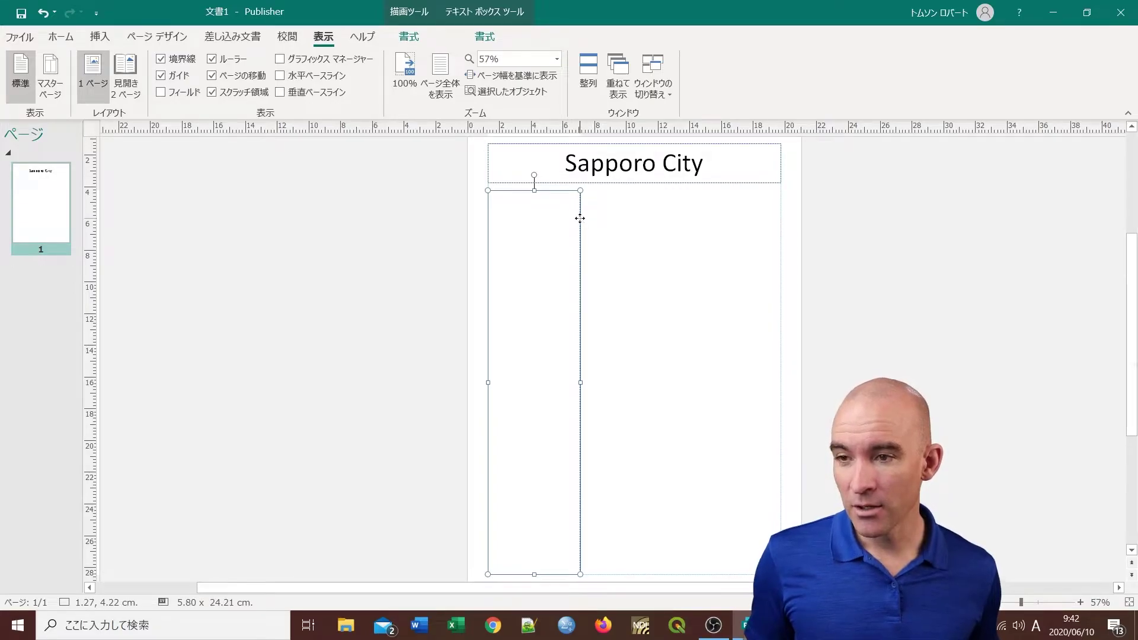
pyautogui.rightClick(580, 219)
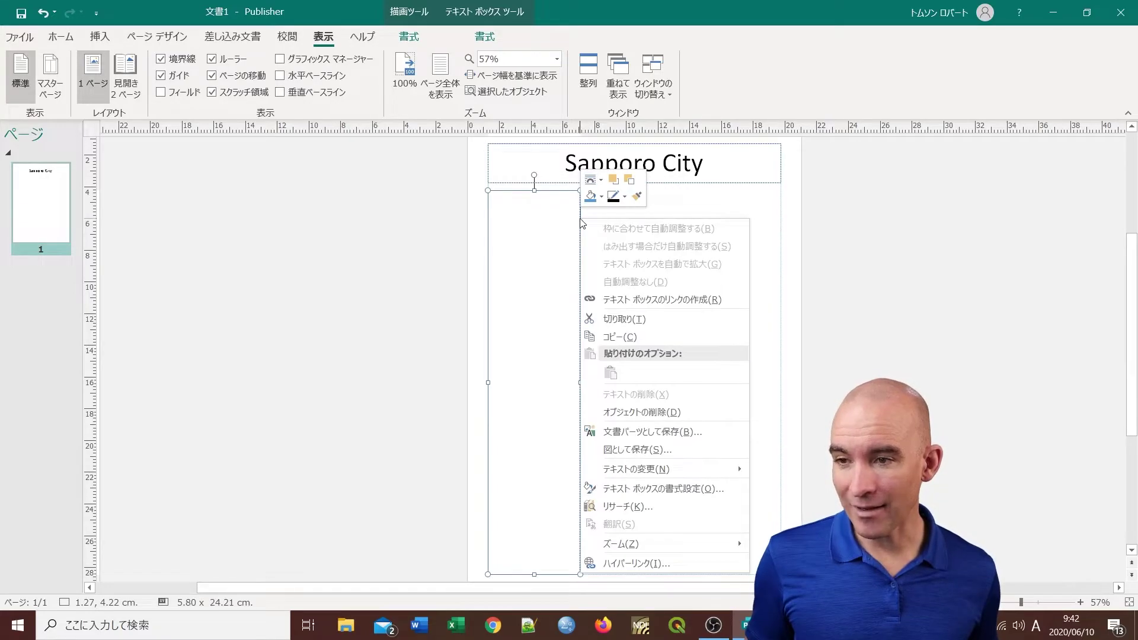
pyautogui.click(632, 338)
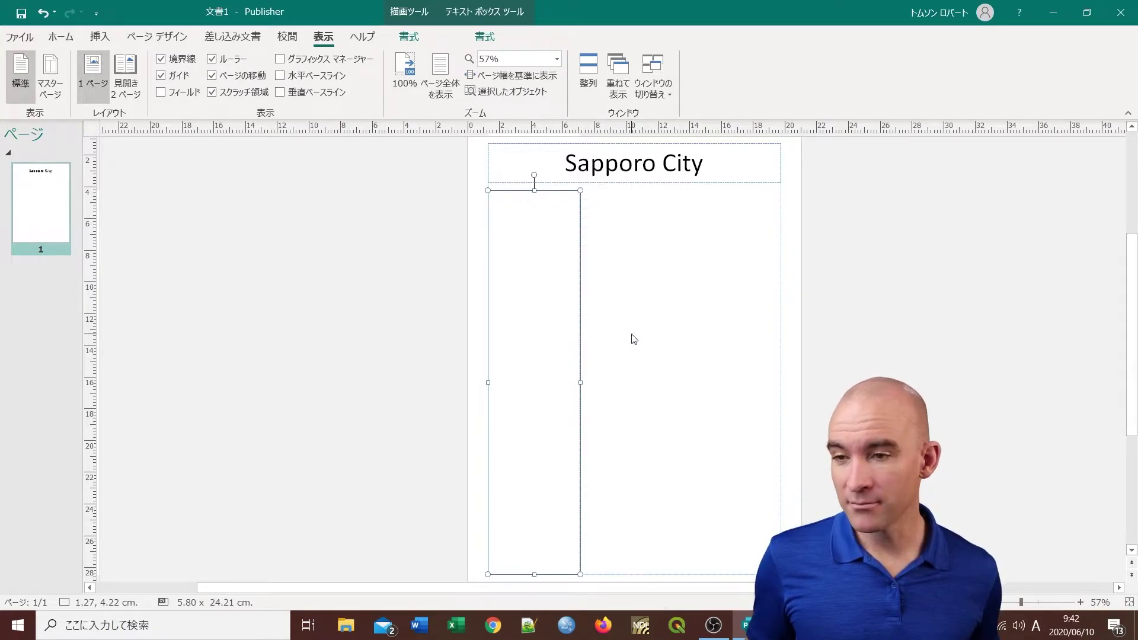
pyautogui.click(600, 203)
pyautogui.rightClick(599, 202)
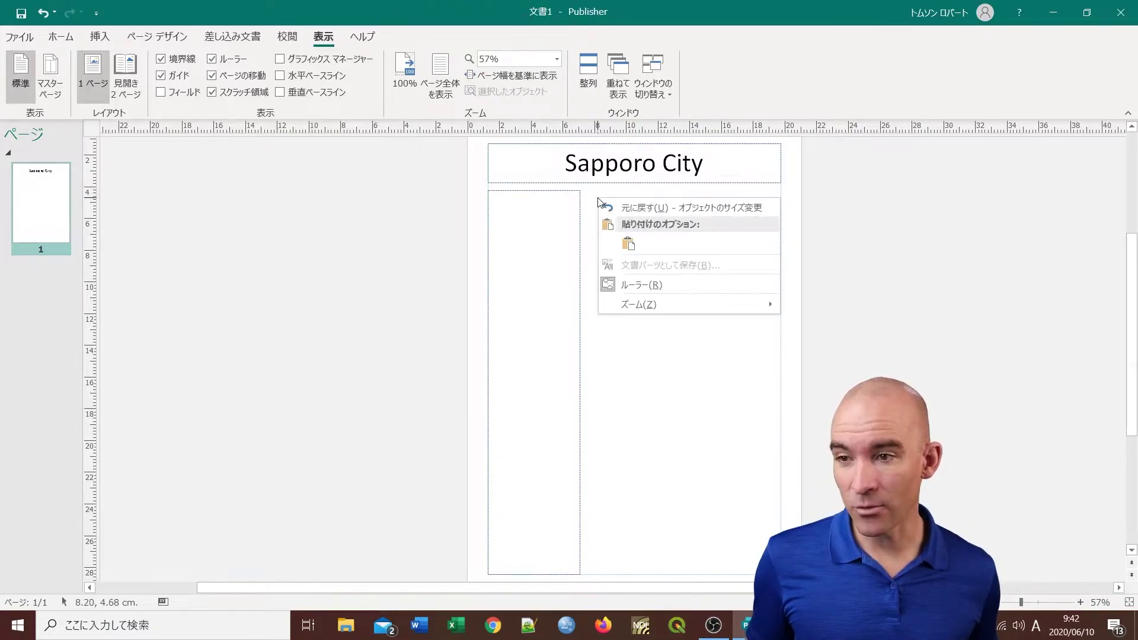
pyautogui.click(628, 243)
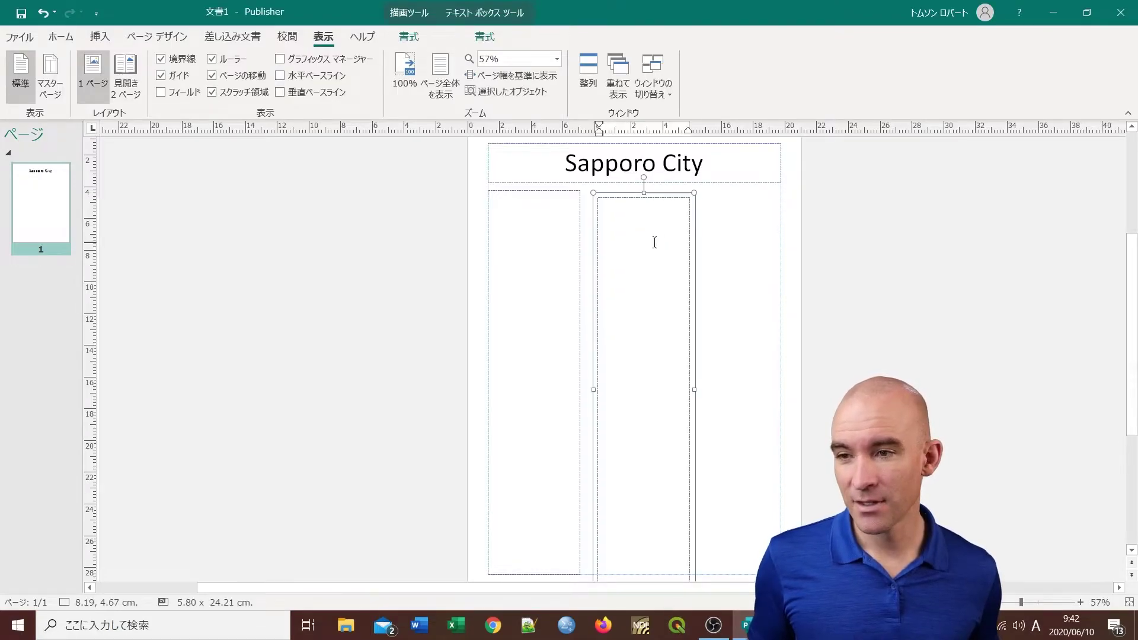
# Copy the middle column text box and paste a third column text box on the right side of the page
pyautogui.rightClick(667, 201)
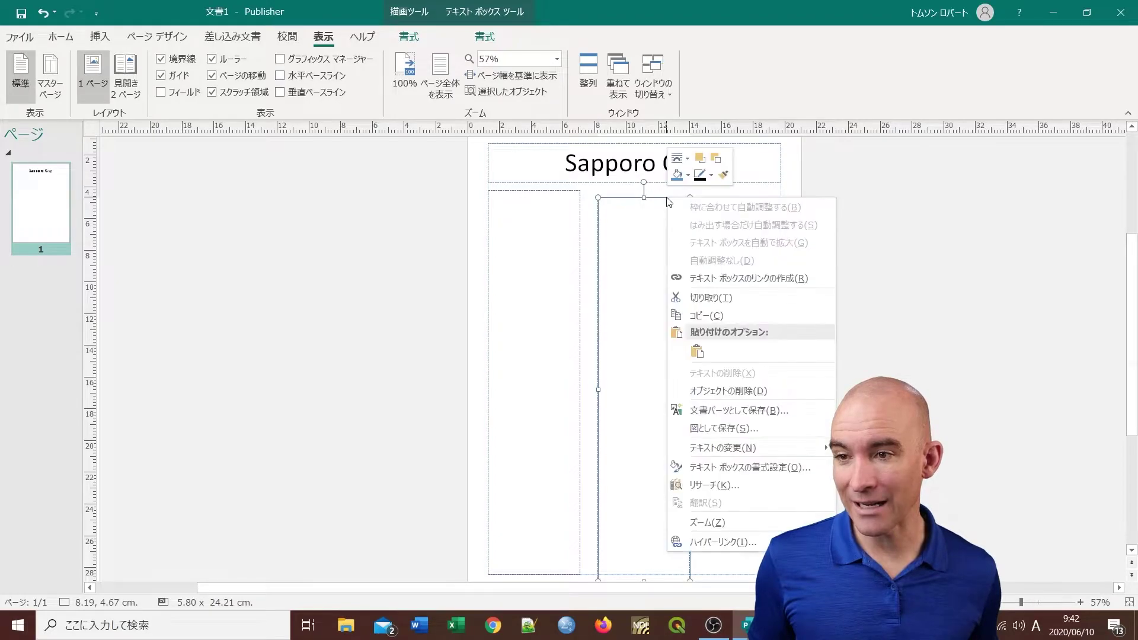
pyautogui.click(709, 315)
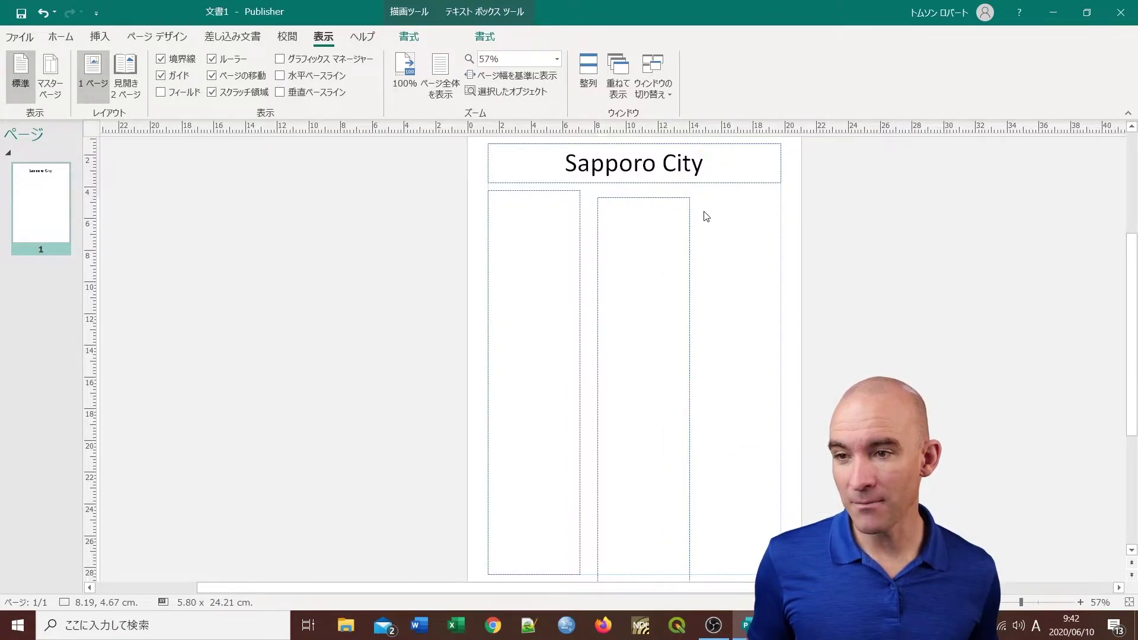
pyautogui.rightClick(704, 212)
pyautogui.click(735, 253)
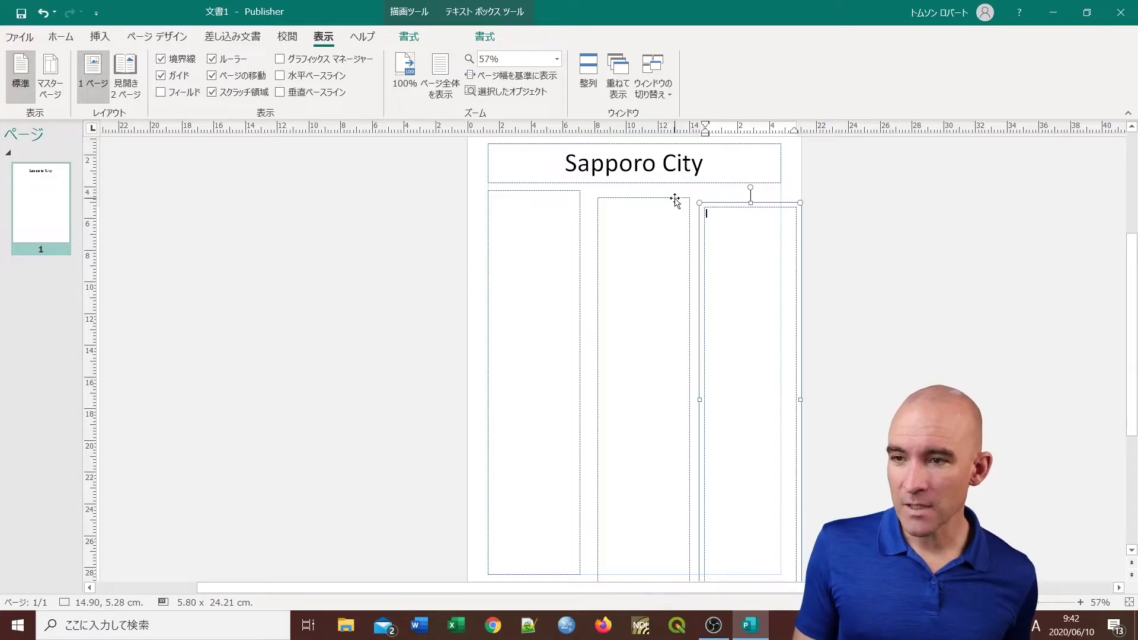
# Move the middle column text box level with the left column's top and centre it on the page, at 7.59, 4.22 cm
pyautogui.moveTo(676, 202); pyautogui.dragTo(666, 191)
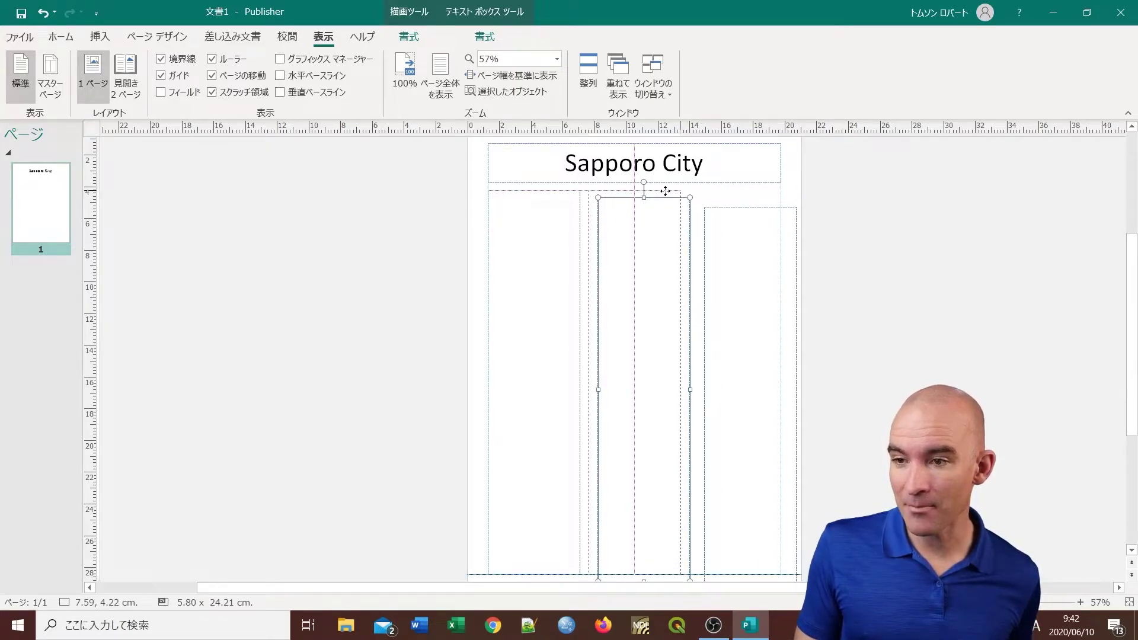
pyautogui.moveTo(665, 191); pyautogui.dragTo(675, 210)
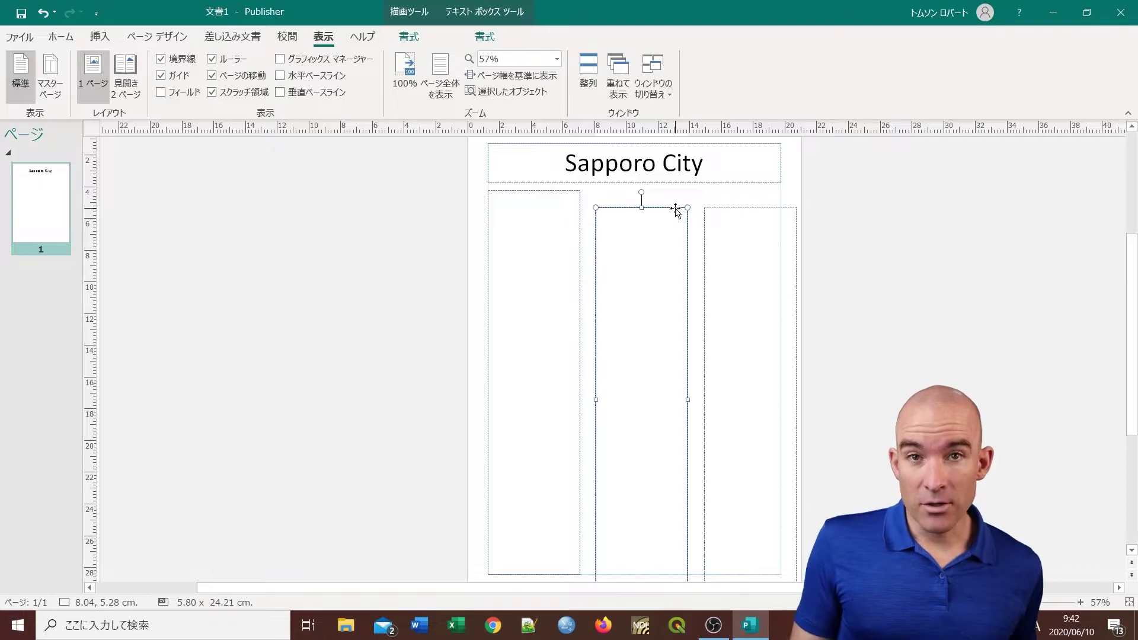
pyautogui.moveTo(676, 206); pyautogui.dragTo(670, 191)
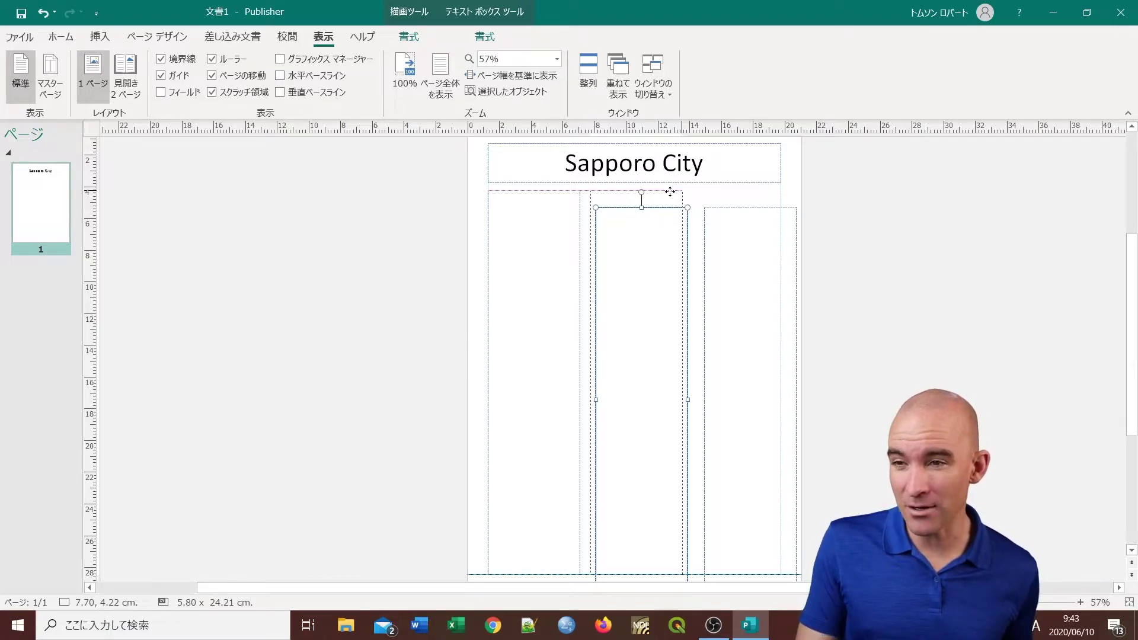
pyautogui.moveTo(670, 191); pyautogui.dragTo(670, 192)
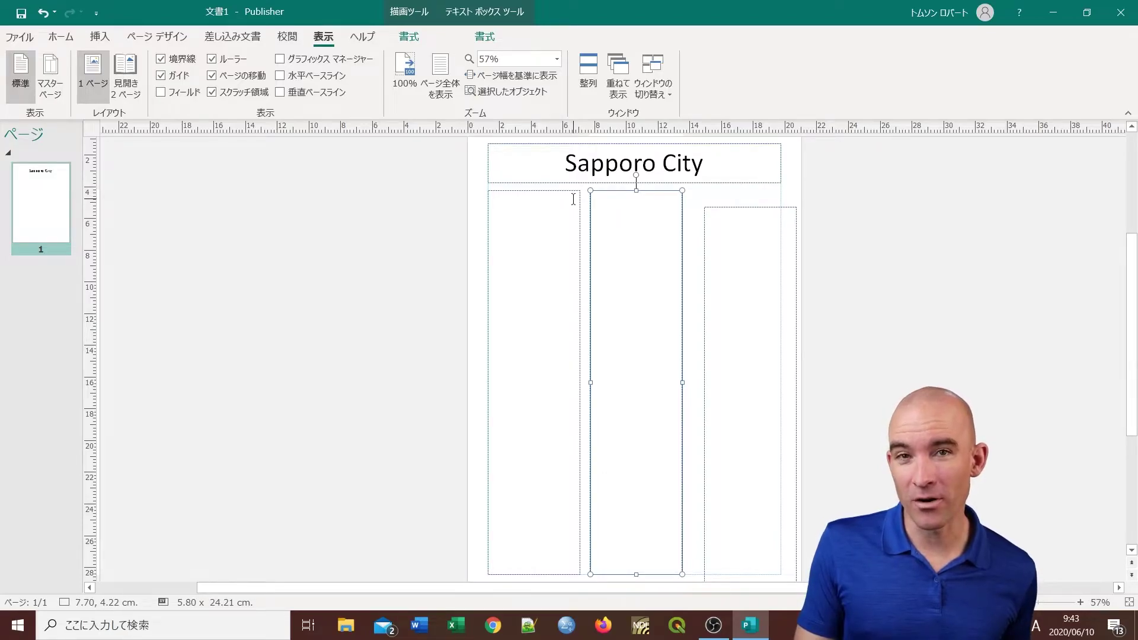
pyautogui.moveTo(625, 191); pyautogui.dragTo(623, 192)
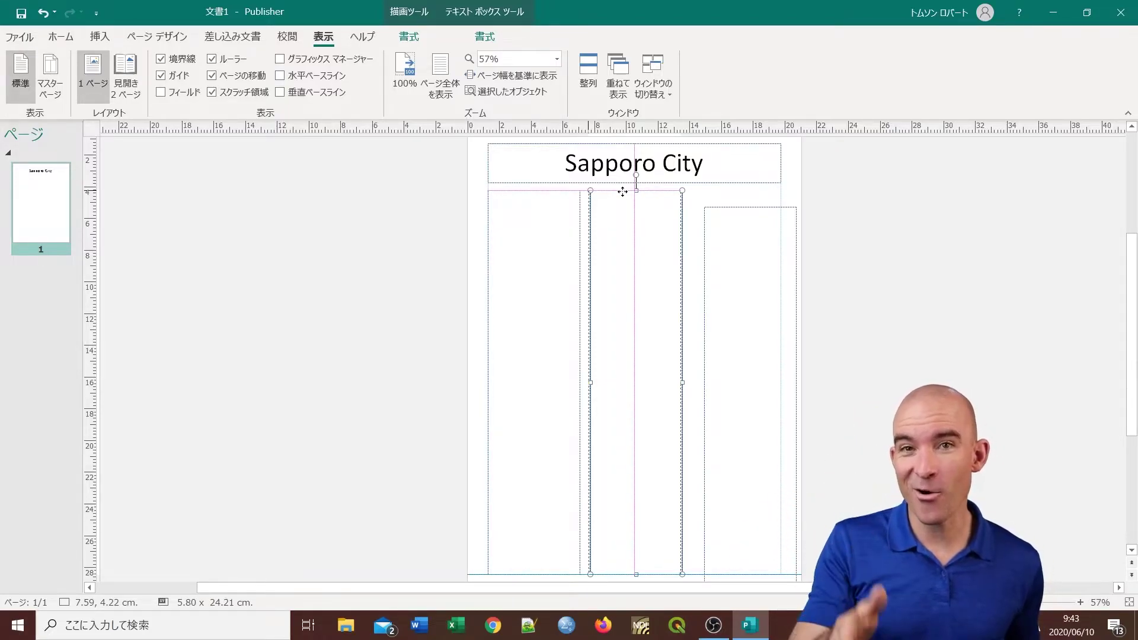
pyautogui.moveTo(623, 192); pyautogui.dragTo(621, 191)
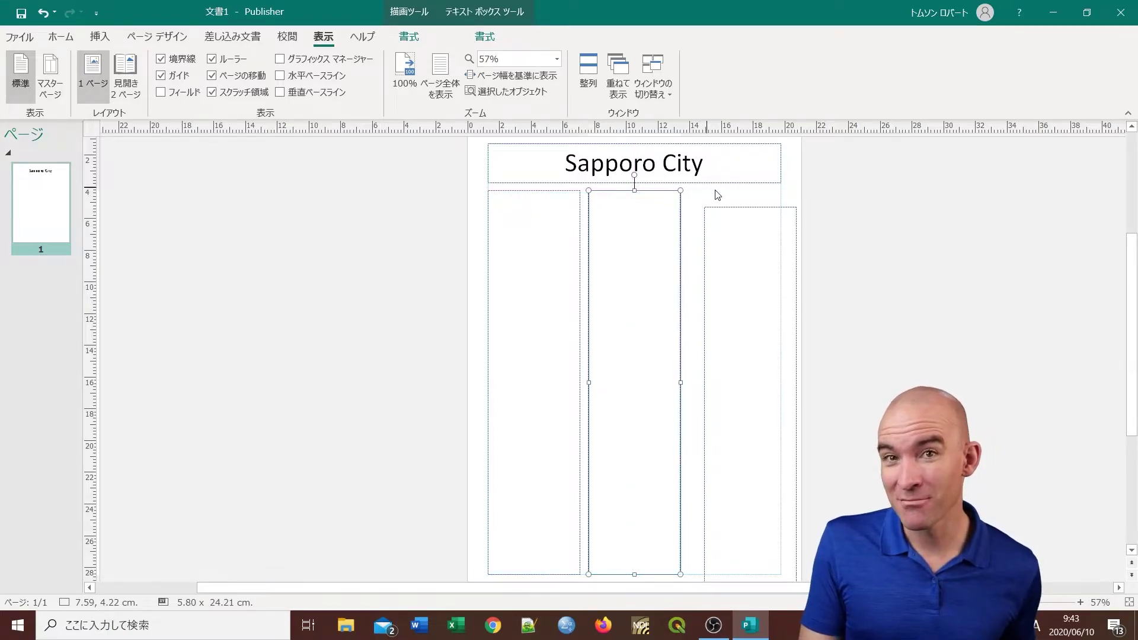
# Align the right column text box with the right margin and the other columns' tops, at 13.93, 4.22 cm, and deselect it
pyautogui.click(754, 208)
pyautogui.moveTo(755, 209); pyautogui.dragTo(740, 192)
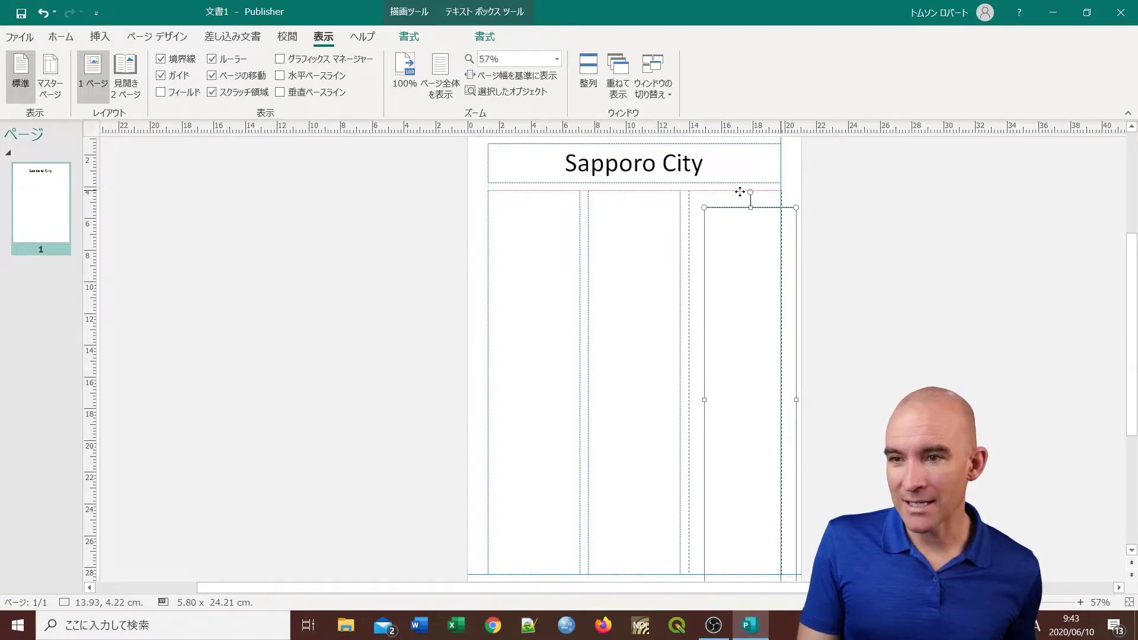
pyautogui.moveTo(739, 192)
pyautogui.mouseDown()
pyautogui.moveTo(745, 214)
pyautogui.moveTo(743, 191)
pyautogui.moveTo(755, 191)
pyautogui.mouseUp()
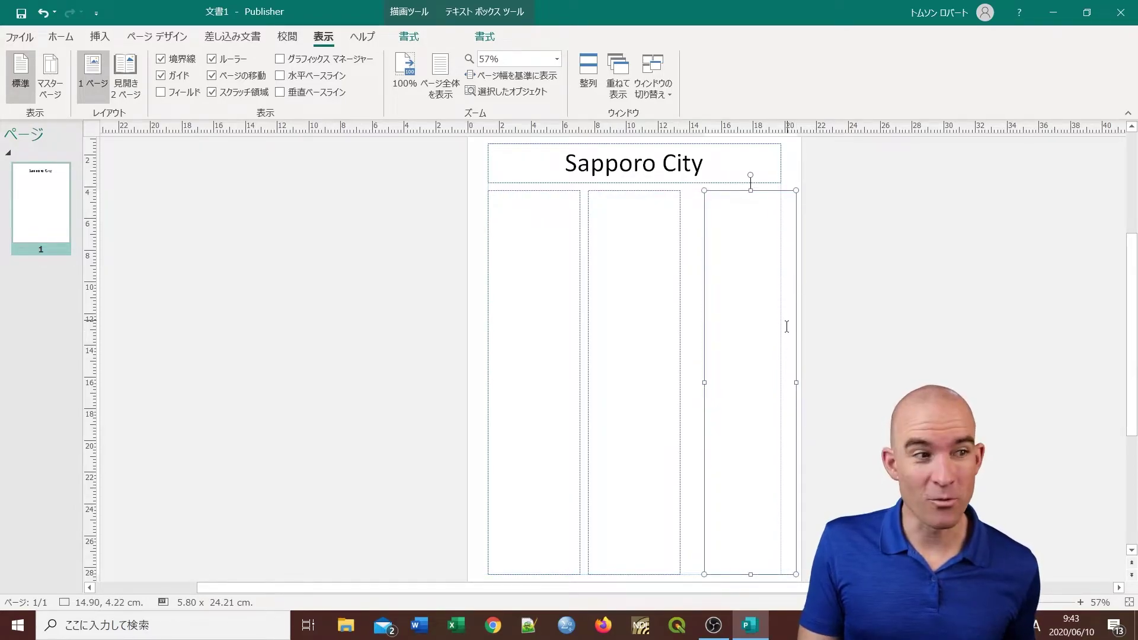
pyautogui.moveTo(744, 192); pyautogui.dragTo(729, 191)
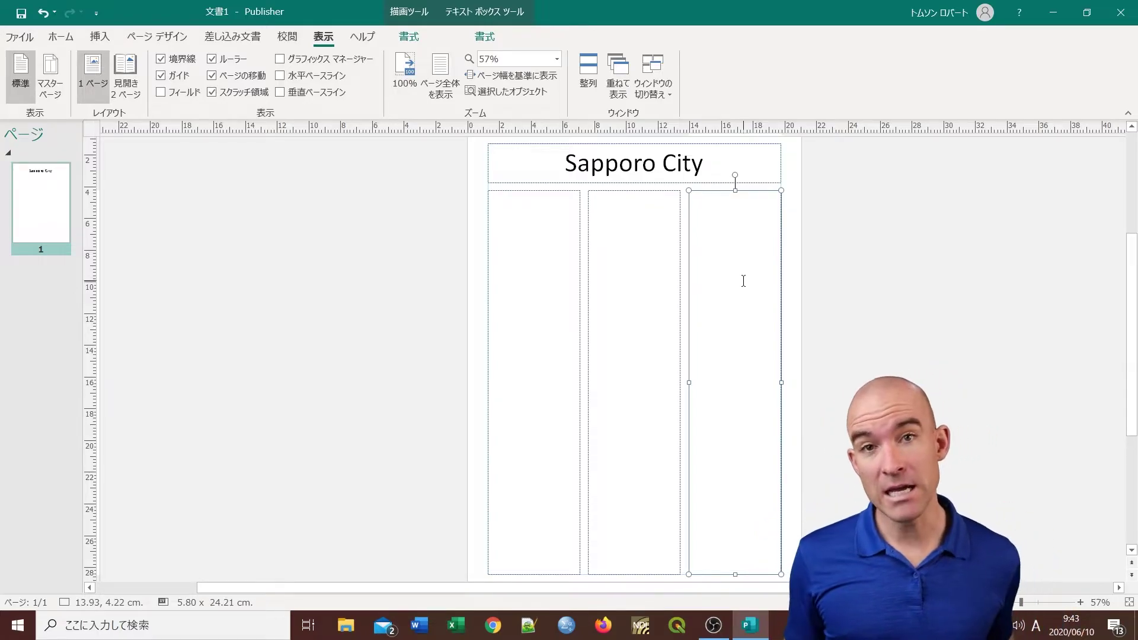
pyautogui.click(812, 233)
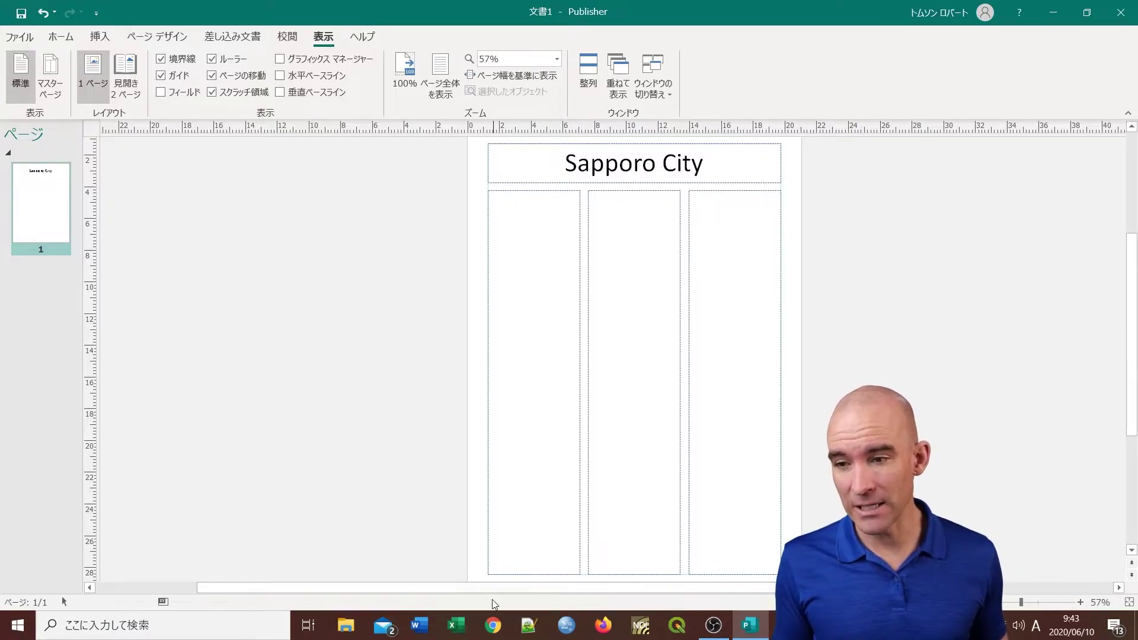
# Switch to Chrome, search for "sapporo wikipedia" and open the English Wikipedia article on Sapporo
pyautogui.click(494, 626)
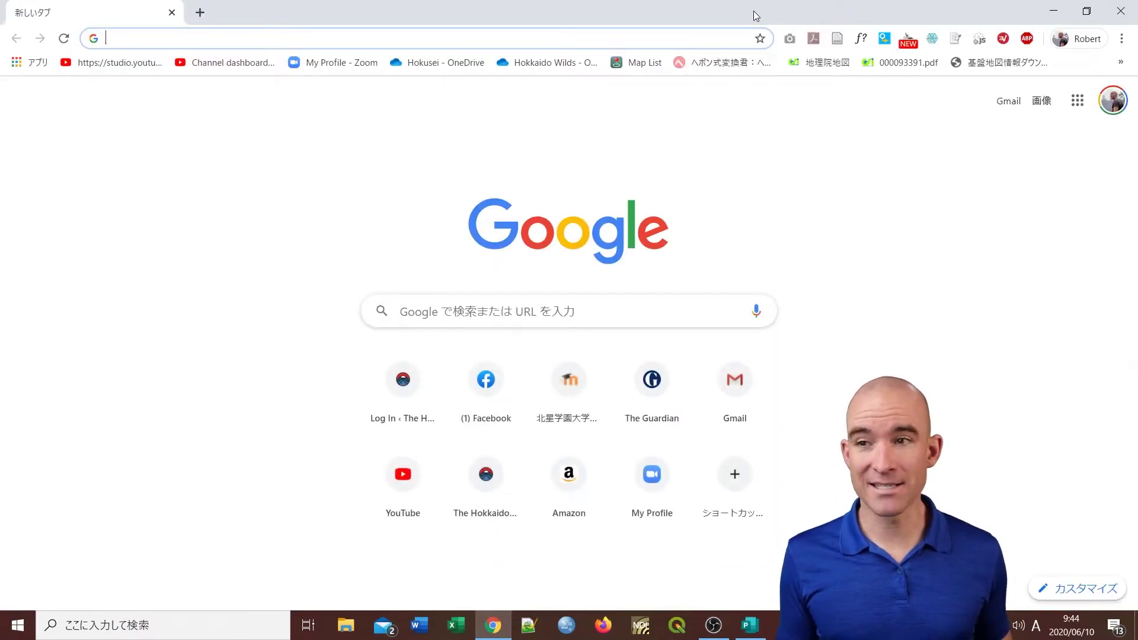
pyautogui.click(693, 38)
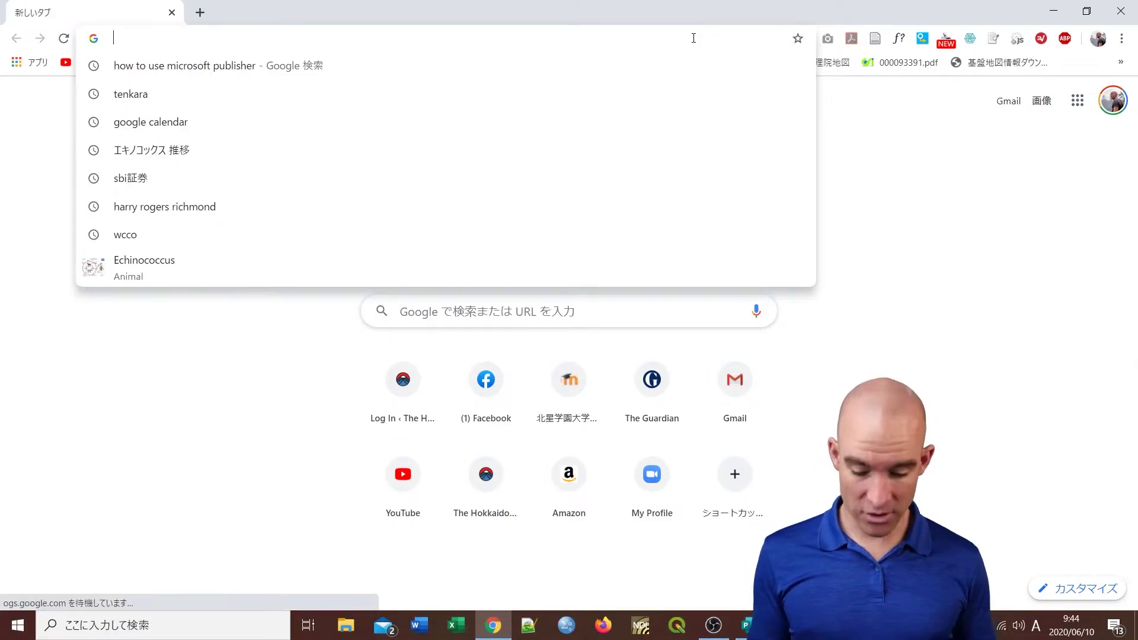
pyautogui.write('sapporo')
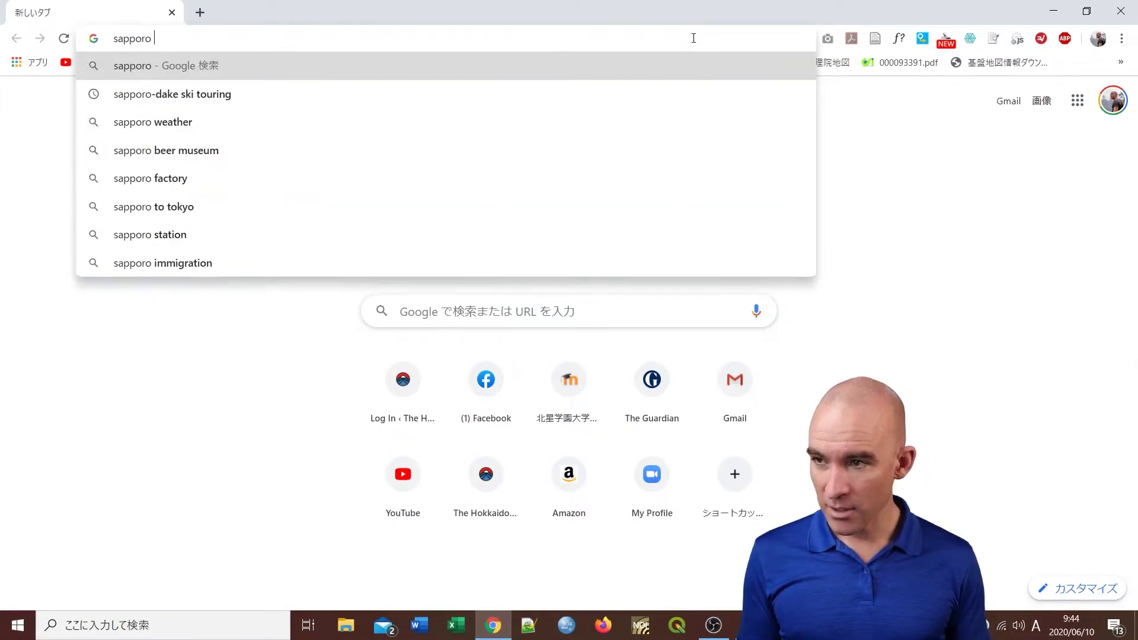
pyautogui.write(' wikipedia')
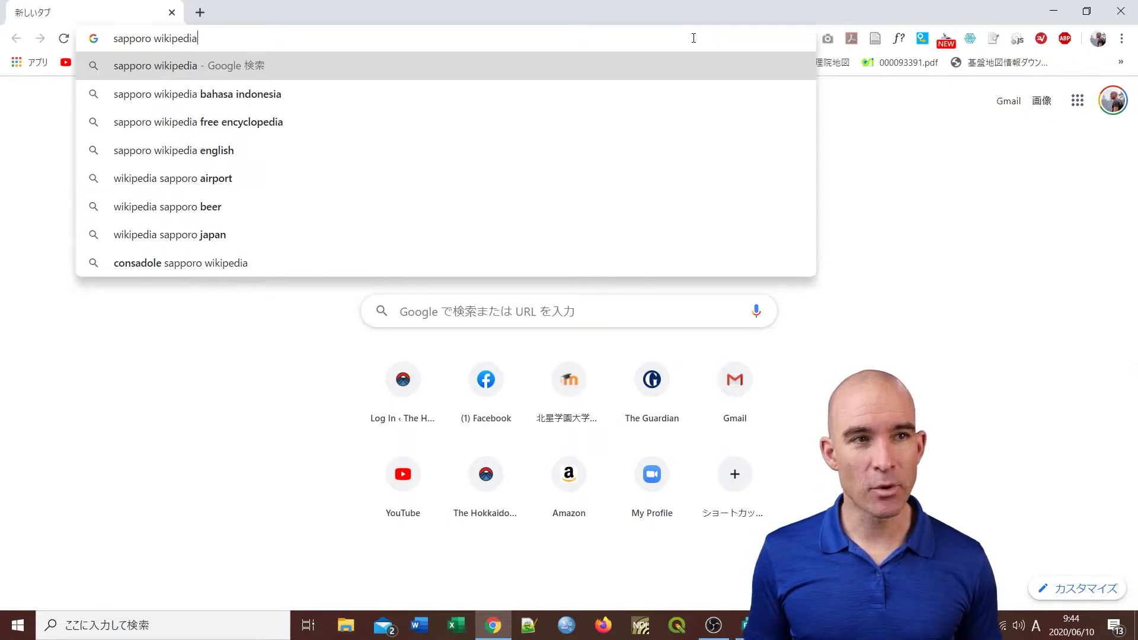
pyautogui.press('Return')
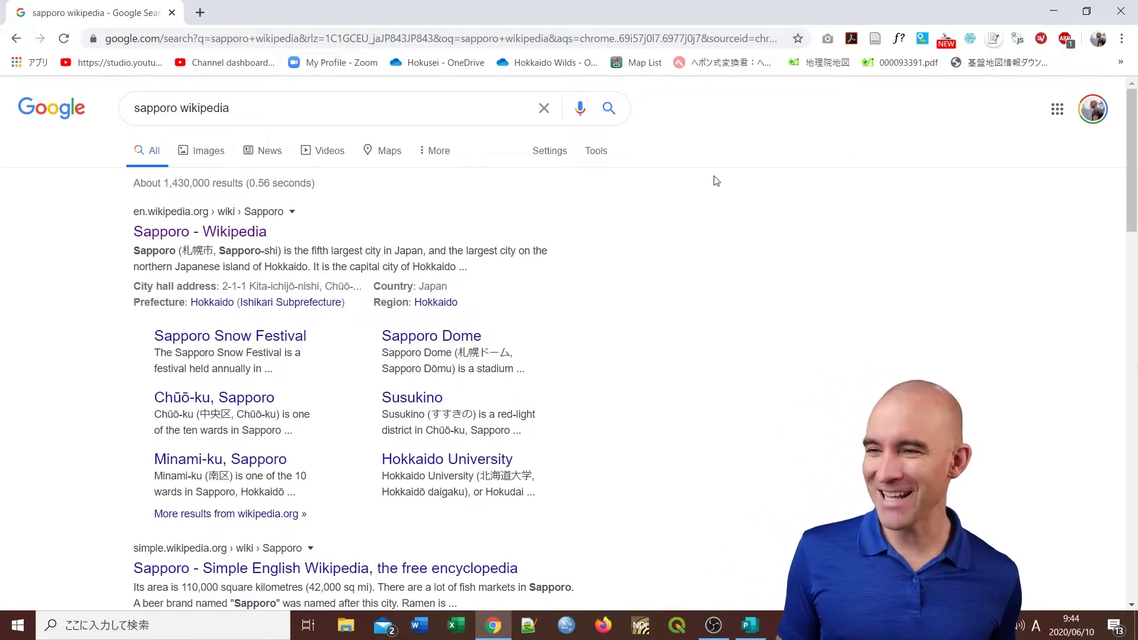
pyautogui.click(239, 238)
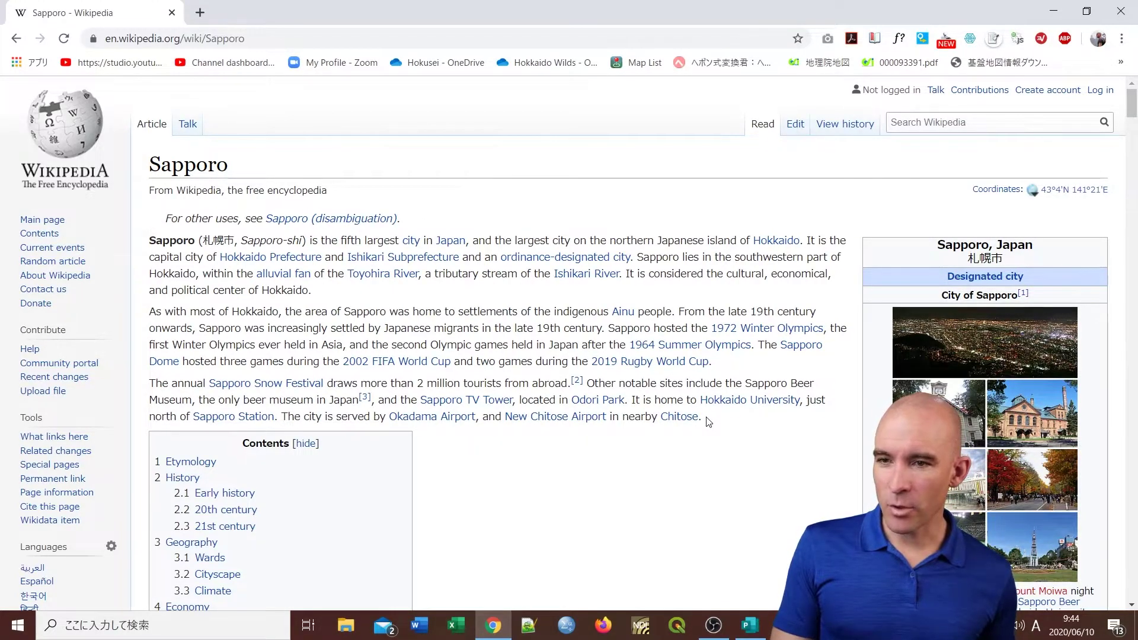
# Copy the three introductory paragraphs of the Sapporo article
pyautogui.moveTo(705, 419); pyautogui.dragTo(148, 244)
pyautogui.rightClick(157, 246)
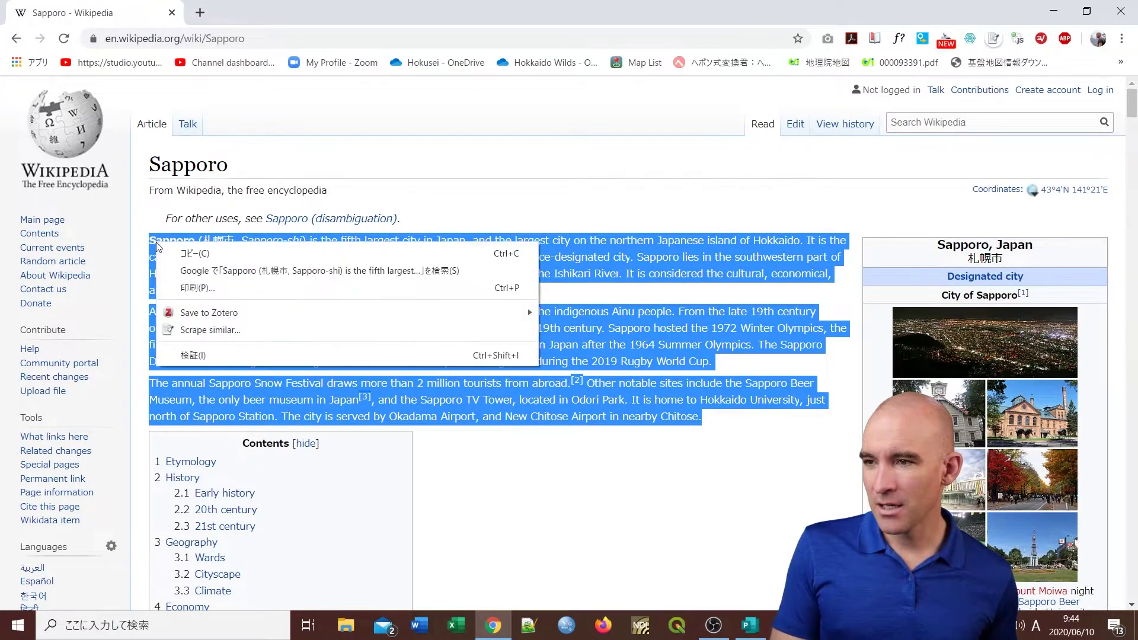
pyautogui.click(203, 258)
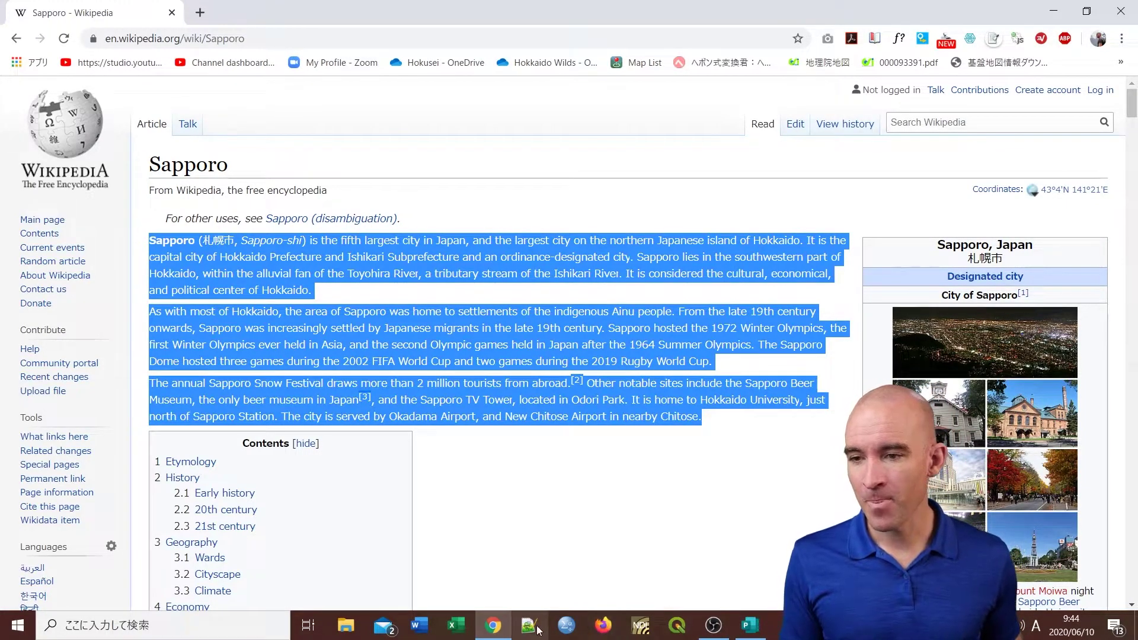
# Switch back to Publisher and paste the copied paragraphs into the left column text box, keeping text only (テキストのみ保持)
pyautogui.click(755, 634)
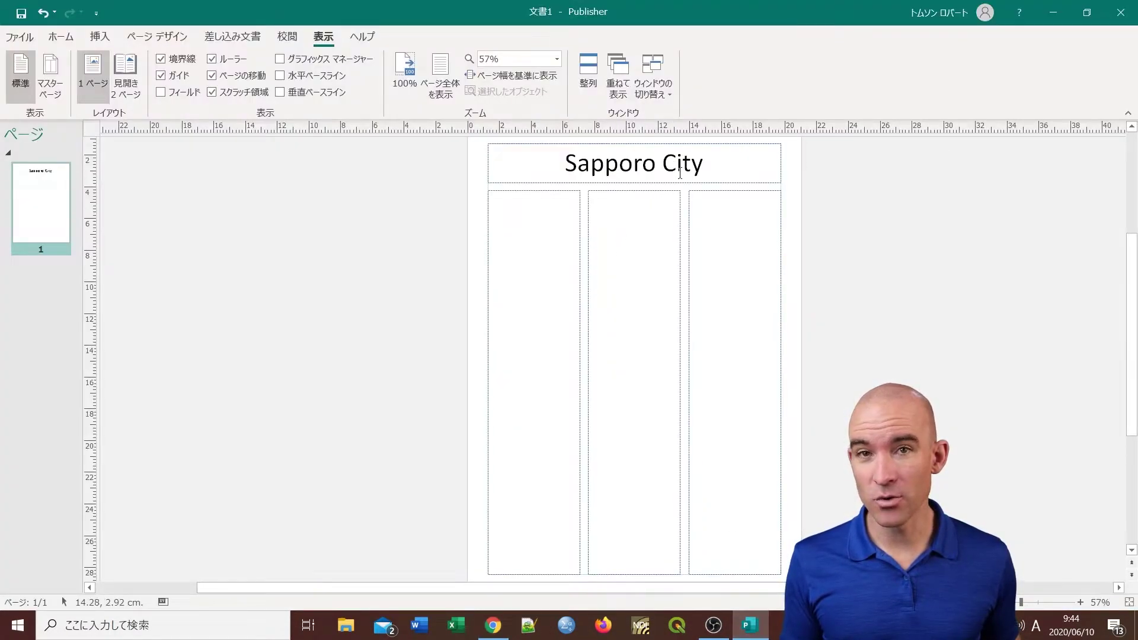
pyautogui.click(497, 202)
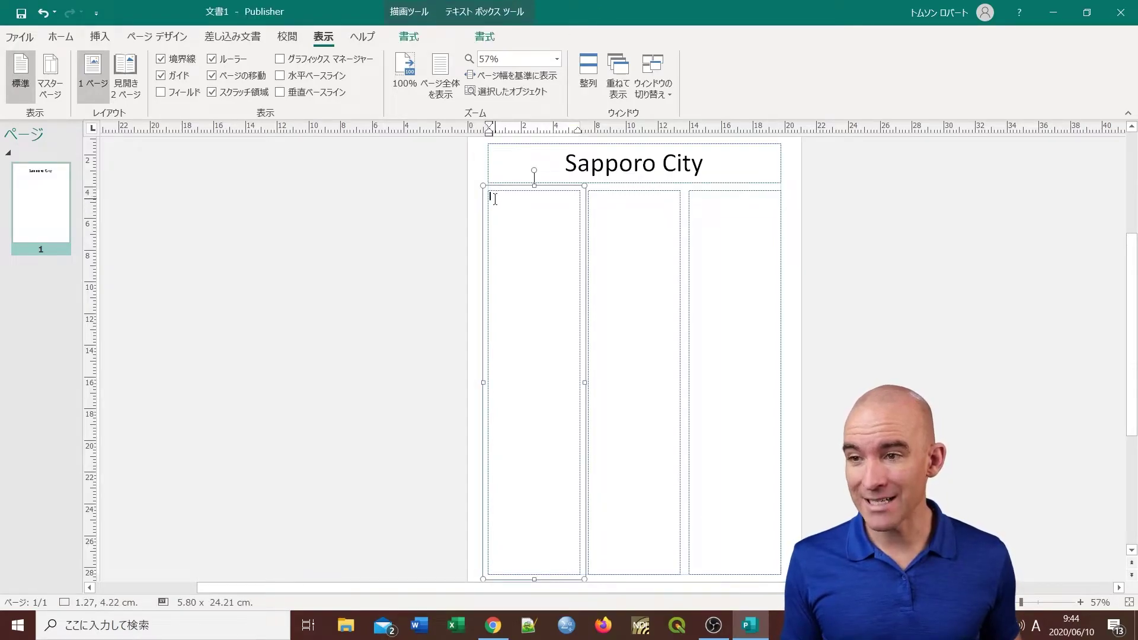
pyautogui.rightClick(497, 202)
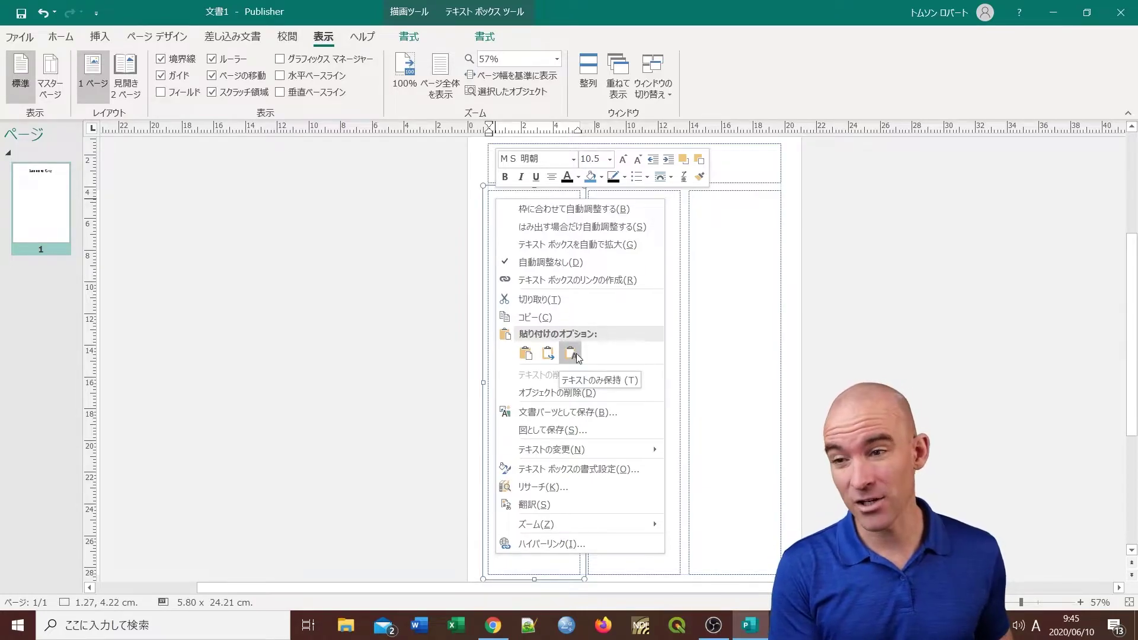
pyautogui.click(576, 353)
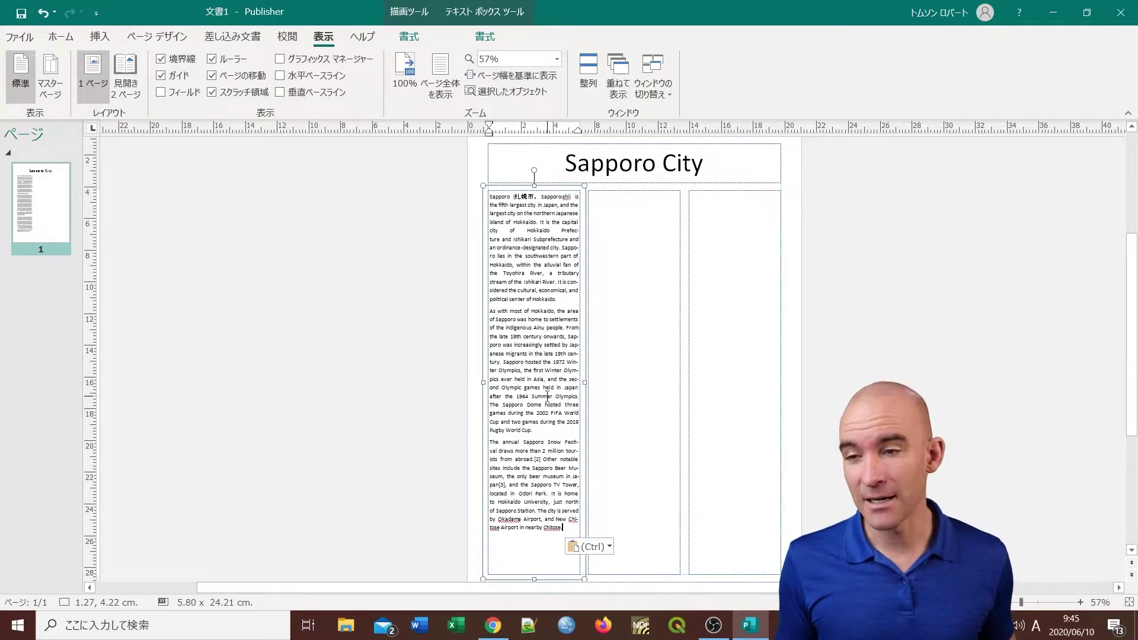
# Examine the pasted Sapporo text from the start to the end of the left column
pyautogui.scroll(4, 527, 261)
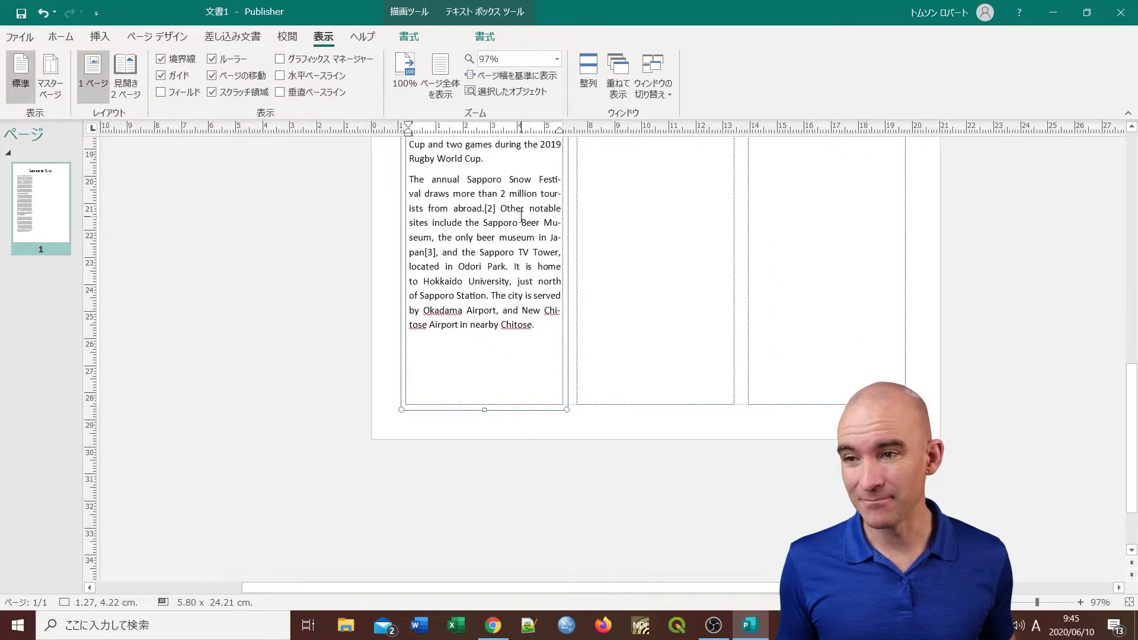
pyautogui.scroll(3, 514, 250)
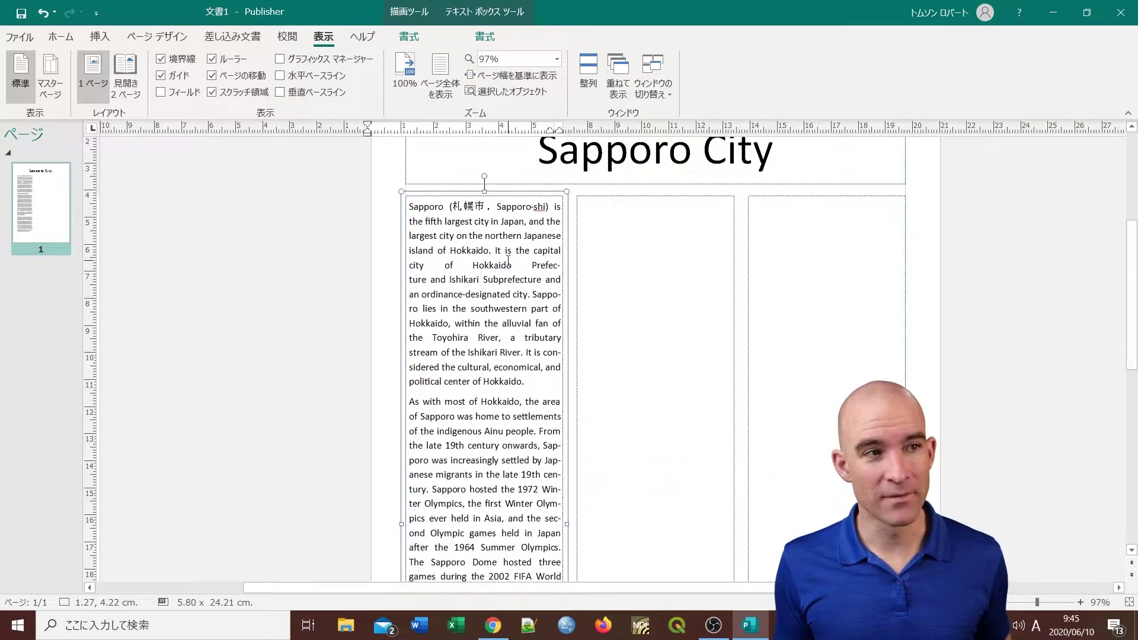
pyautogui.scroll(-5, 508, 260)
pyautogui.scroll(3, 508, 261)
pyautogui.scroll(6, 435, 292)
pyautogui.scroll(3, 434, 292)
pyautogui.scroll(-12, 434, 292)
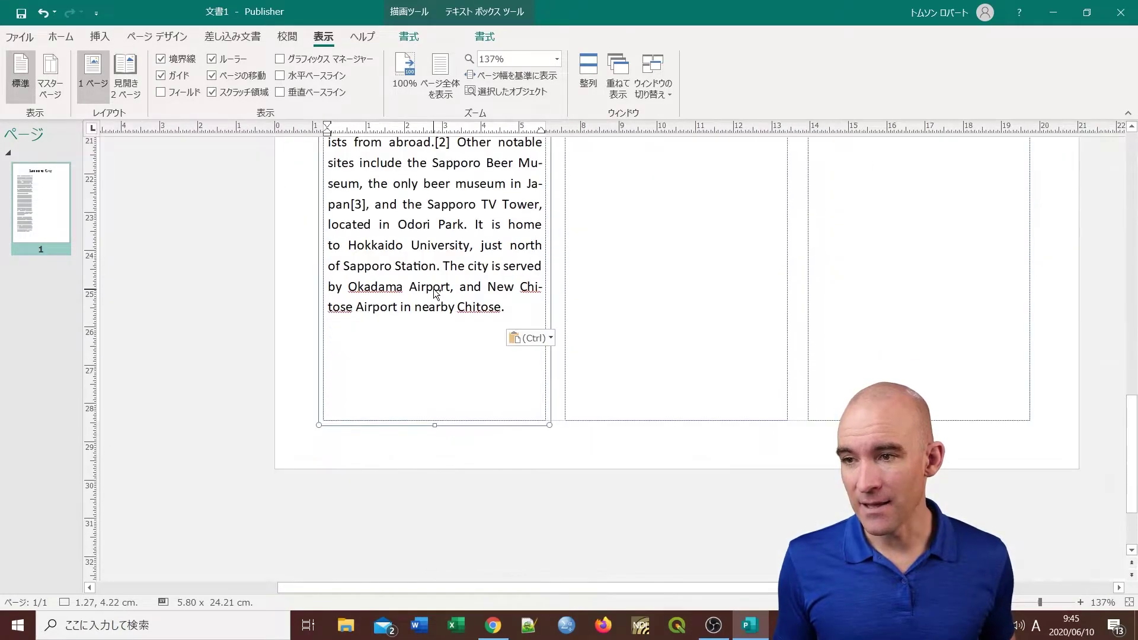
pyautogui.scroll(-4, 435, 292)
pyautogui.scroll(3, 485, 312)
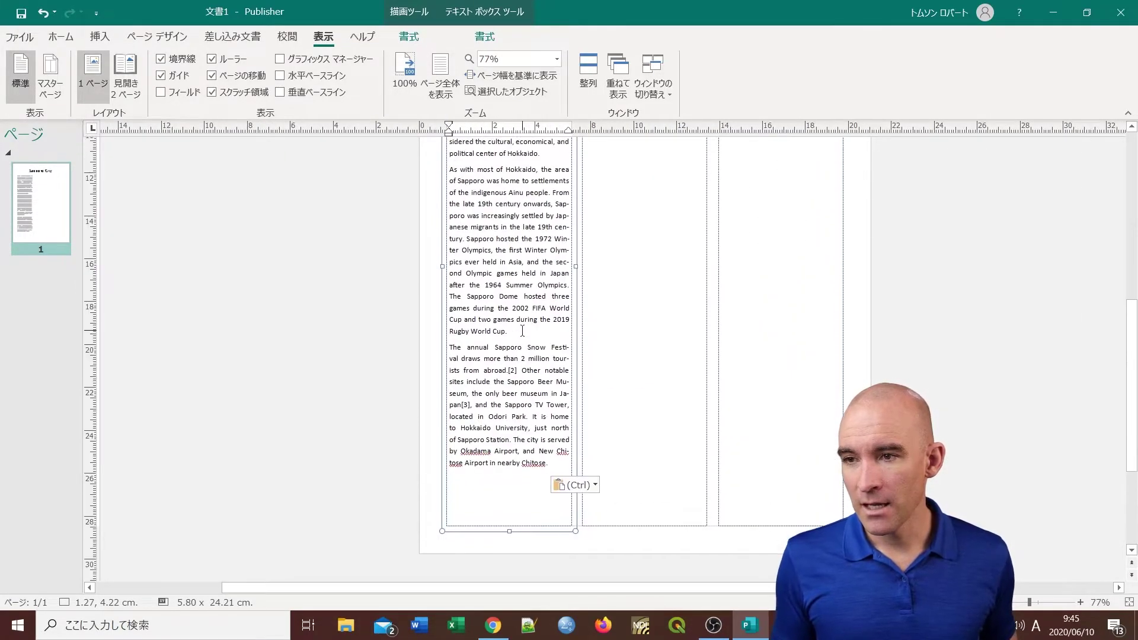
pyautogui.scroll(-2, 522, 328)
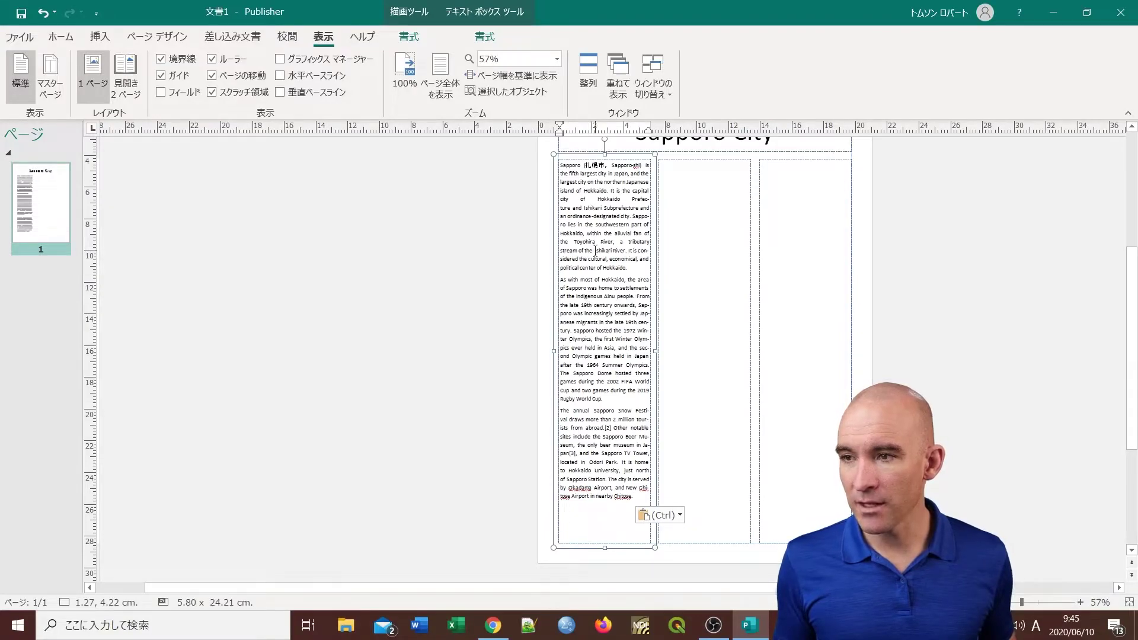
# Set the font size of all the left column's text to 12 and deselect the text
pyautogui.click(61, 37)
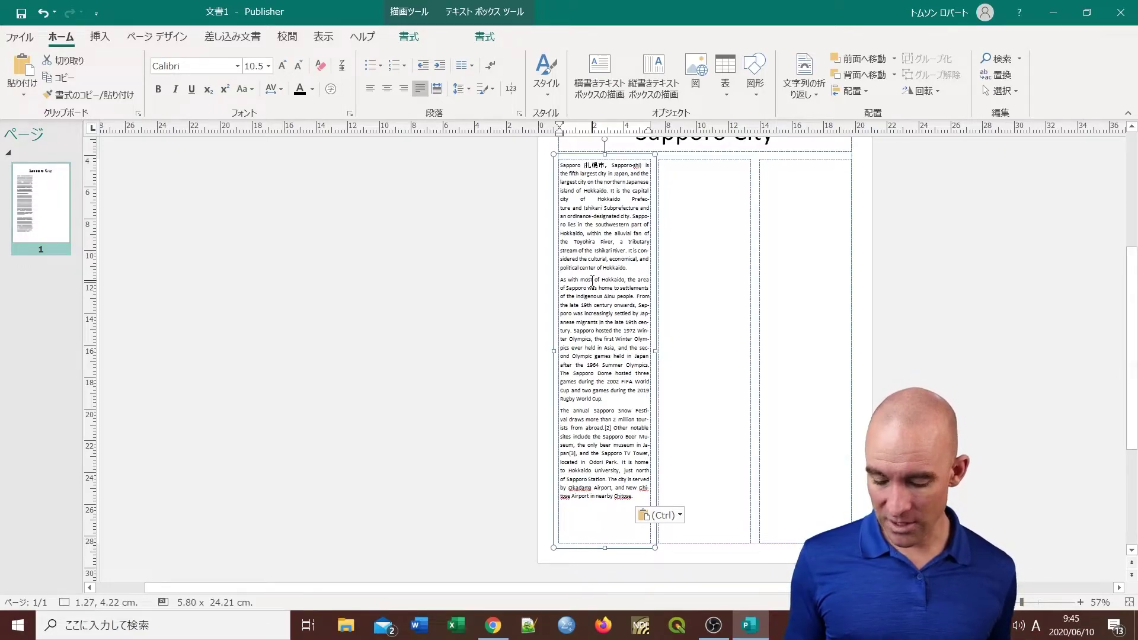
pyautogui.press('ctrl')
pyautogui.press('ctrl')
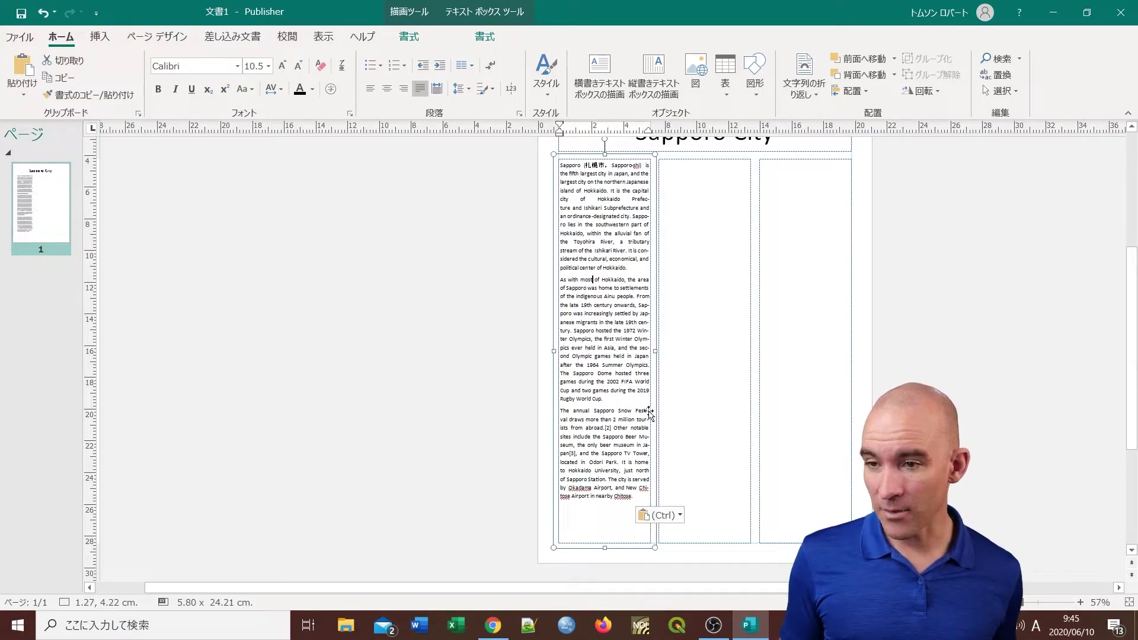
pyautogui.moveTo(636, 497); pyautogui.dragTo(556, 163)
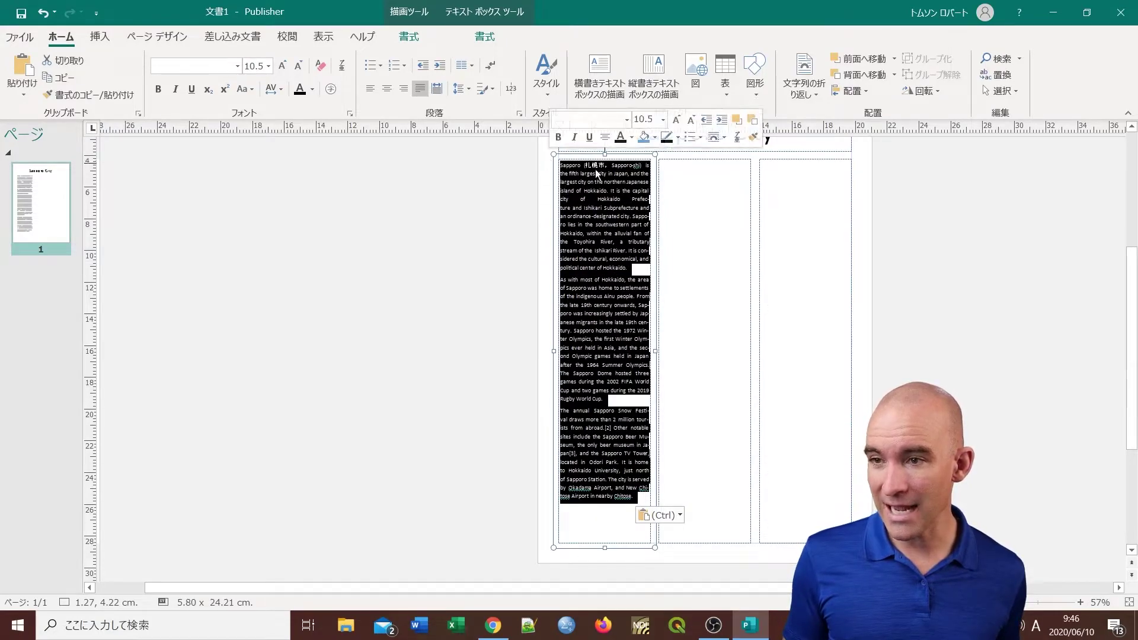
pyautogui.click(270, 66)
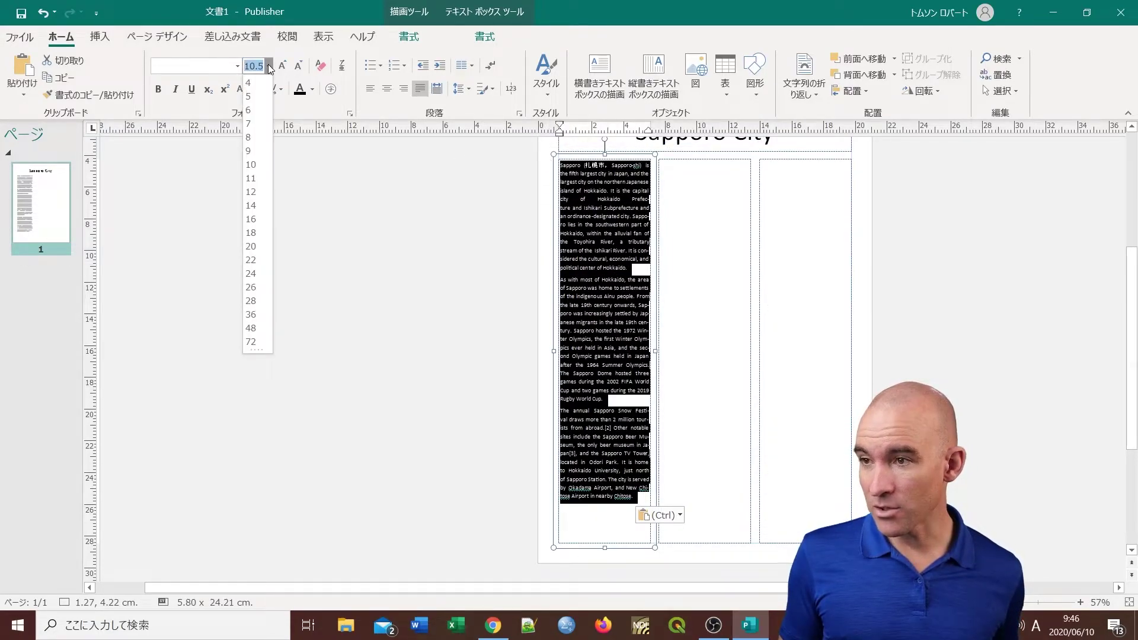
pyautogui.click(256, 195)
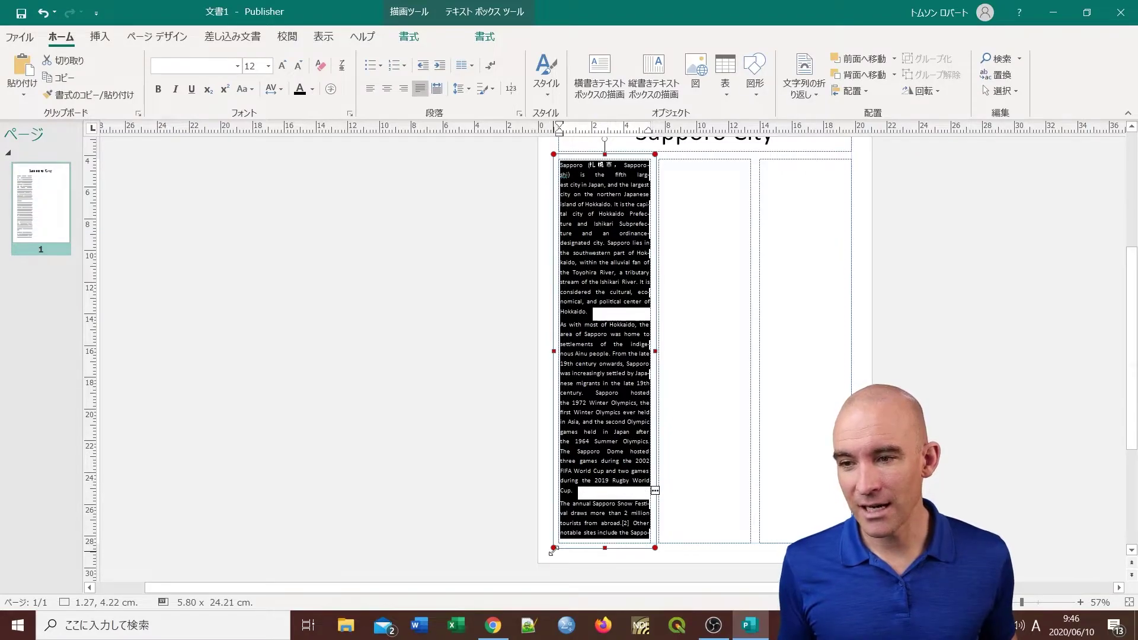
pyautogui.click(644, 534)
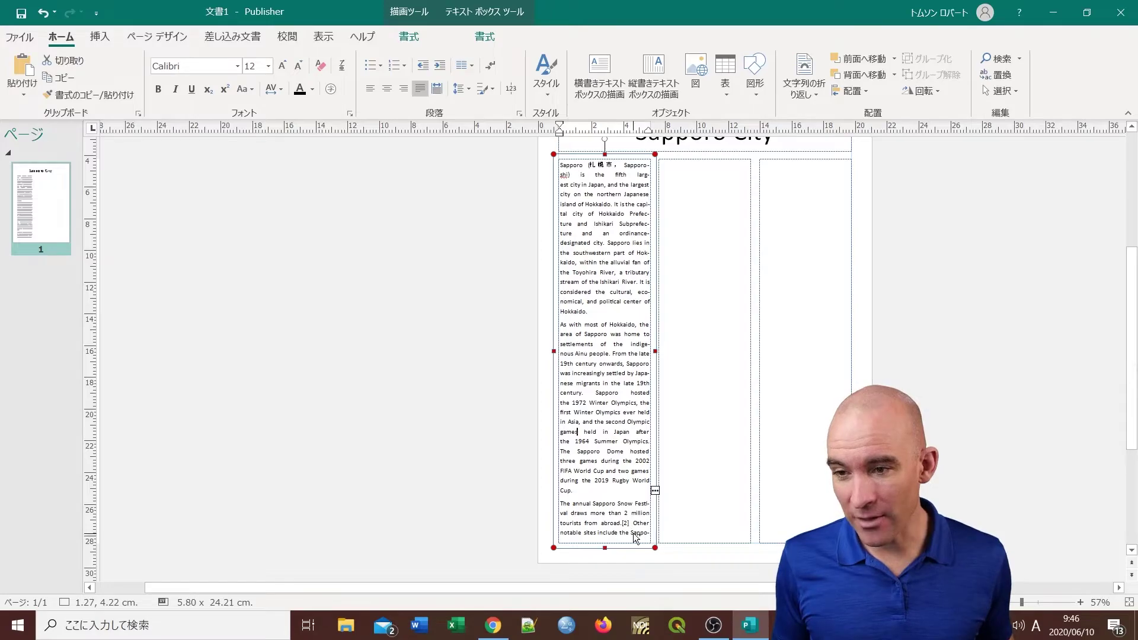
# Examine the last lines of text at the bottom edge of the left column text box
pyautogui.keyDown('ctrl'); pyautogui.scroll(4, 631, 533); pyautogui.keyUp('ctrl')
pyautogui.scroll(-5, 635, 521)
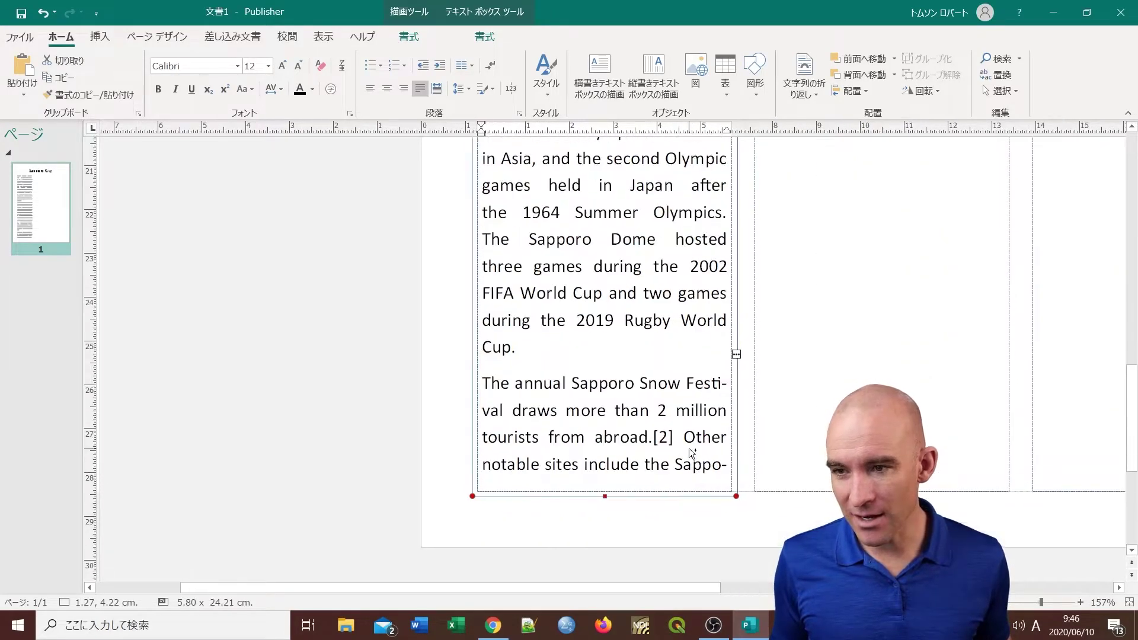
pyautogui.keyDown('ctrl'); pyautogui.scroll(4, 681, 456); pyautogui.keyUp('ctrl')
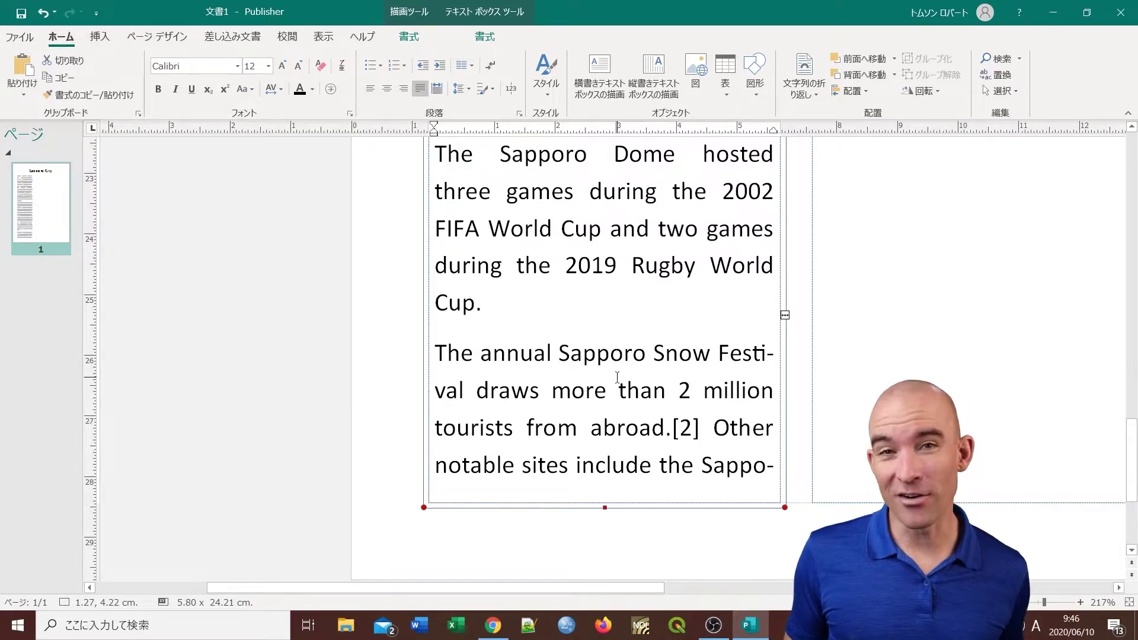
# Link the left column text box's overflow into the empty middle column text box
pyautogui.scroll(-4, 618, 378)
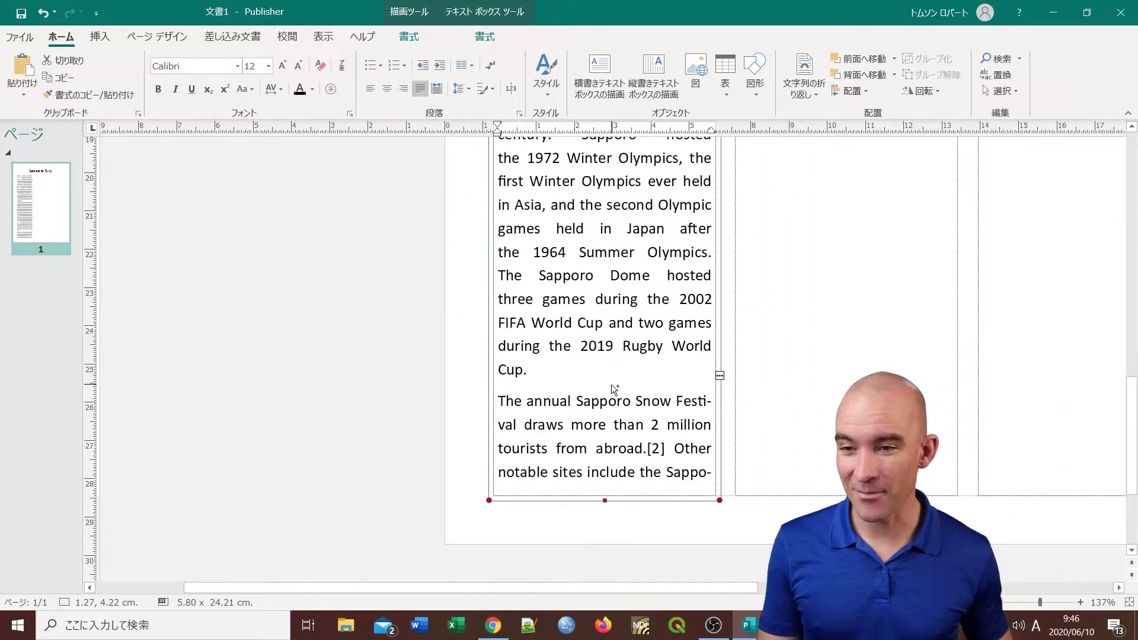
pyautogui.scroll(-4, 613, 388)
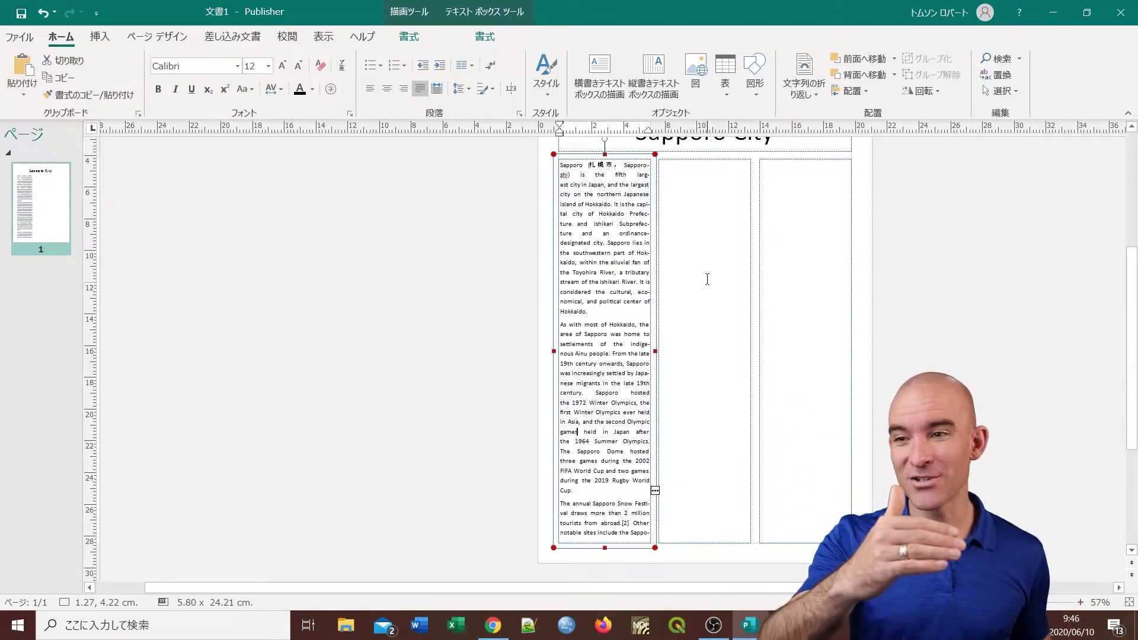
pyautogui.click(702, 212)
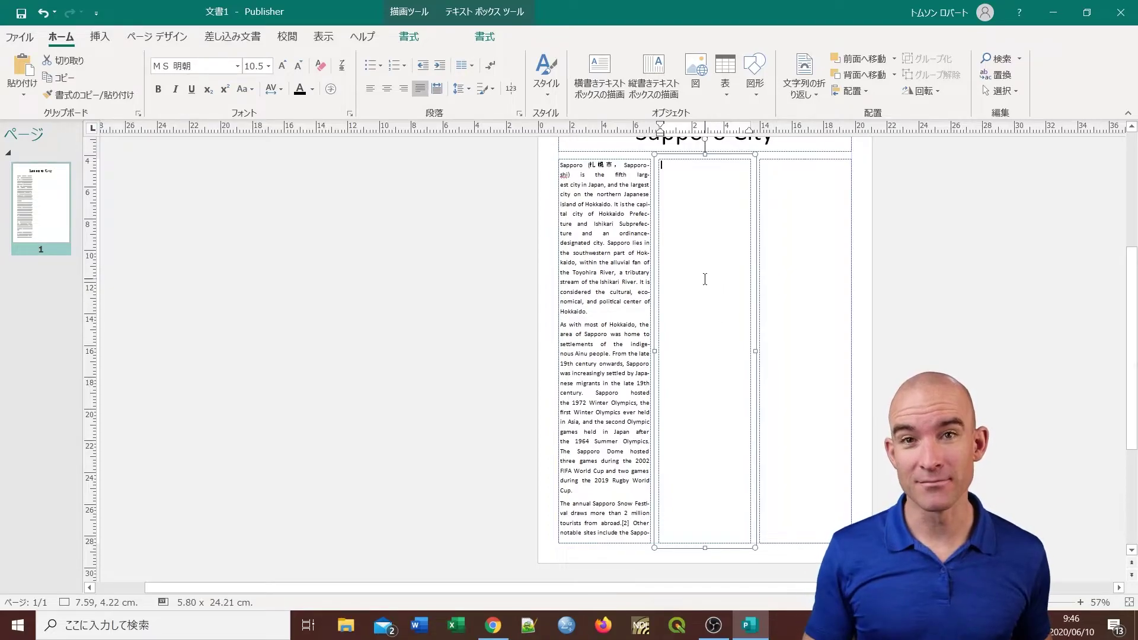
pyautogui.click(622, 283)
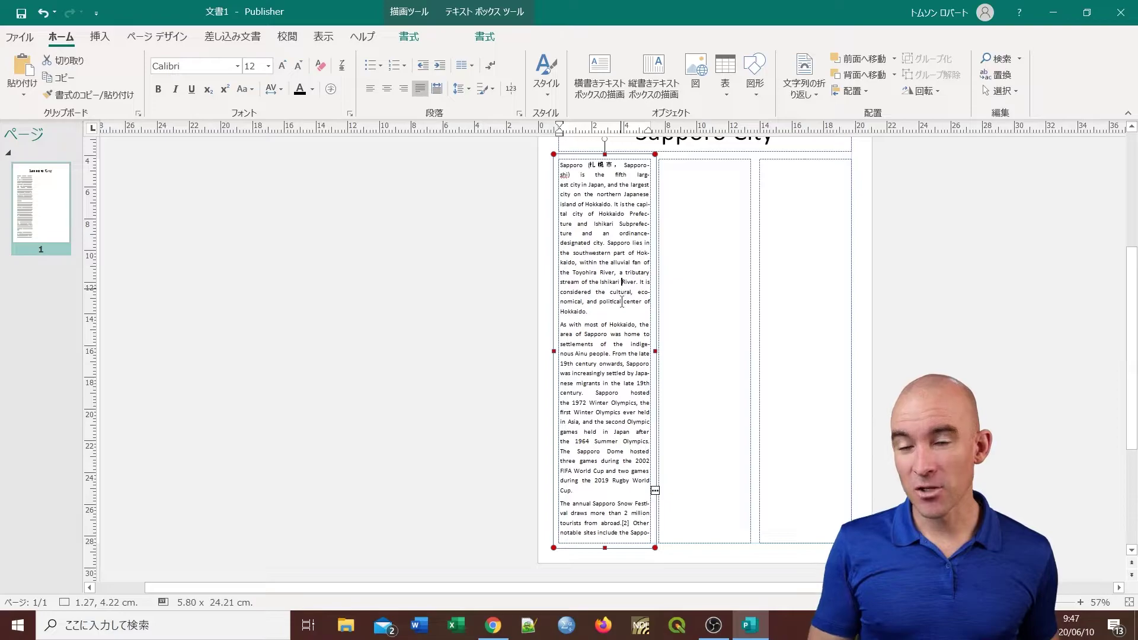
pyautogui.moveTo(573, 507); pyautogui.dragTo(655, 531)
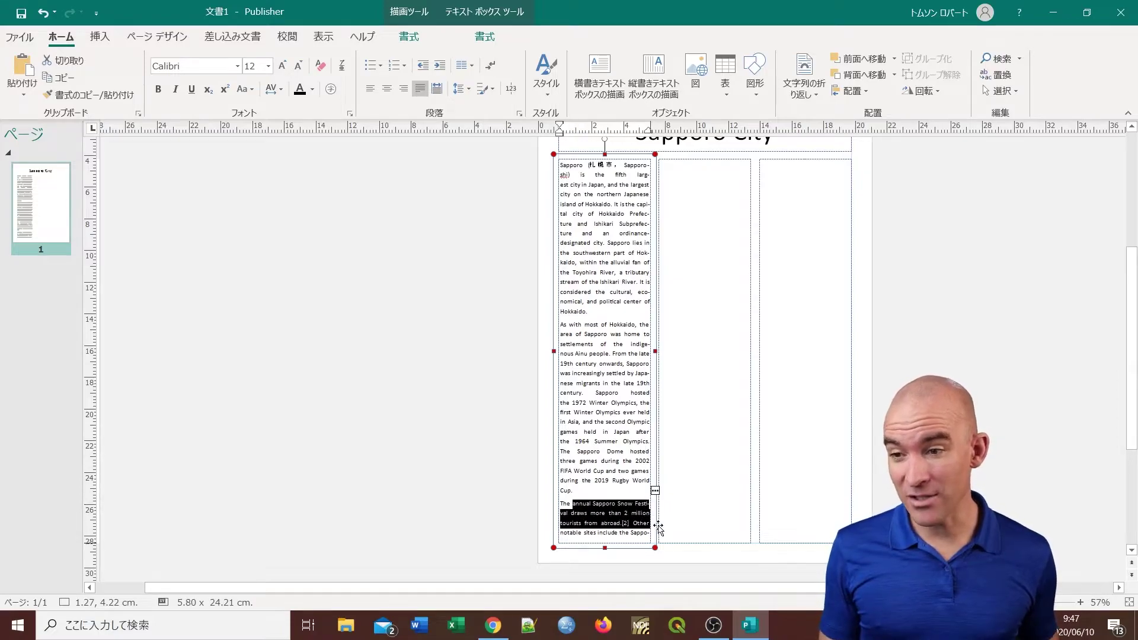
pyautogui.click(719, 290)
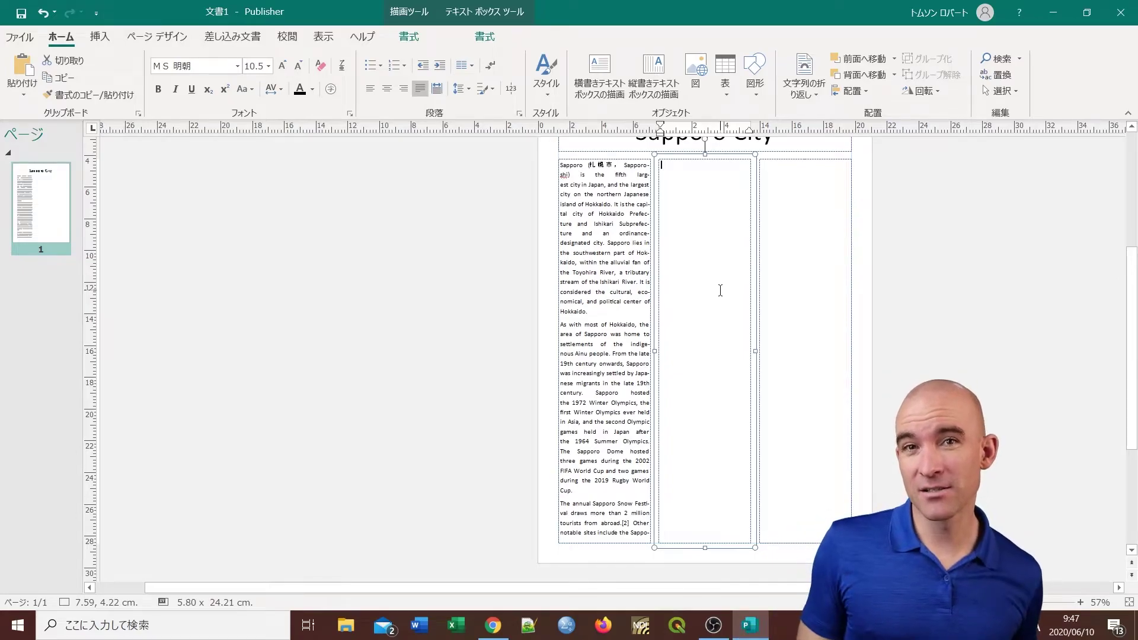
pyautogui.click(583, 373)
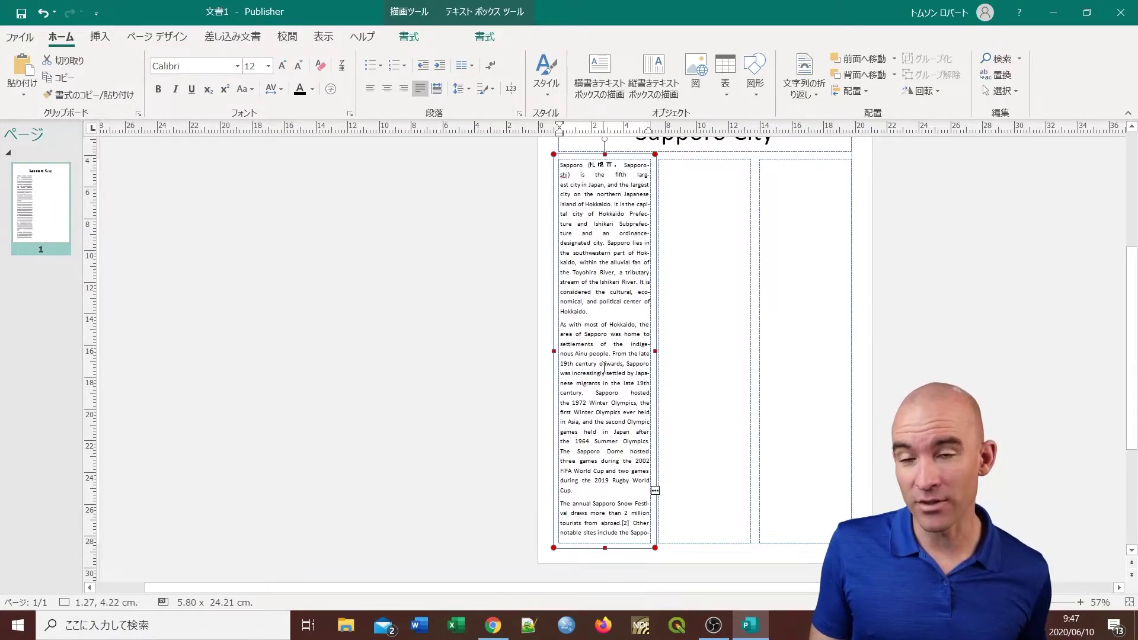
pyautogui.click(655, 492)
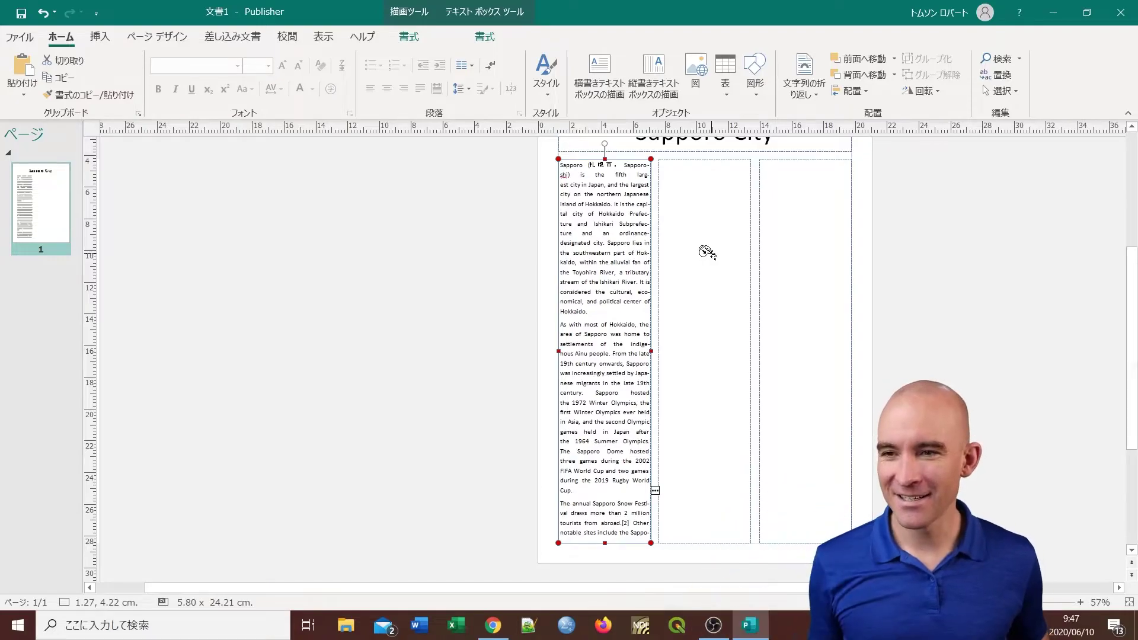
pyautogui.click(702, 196)
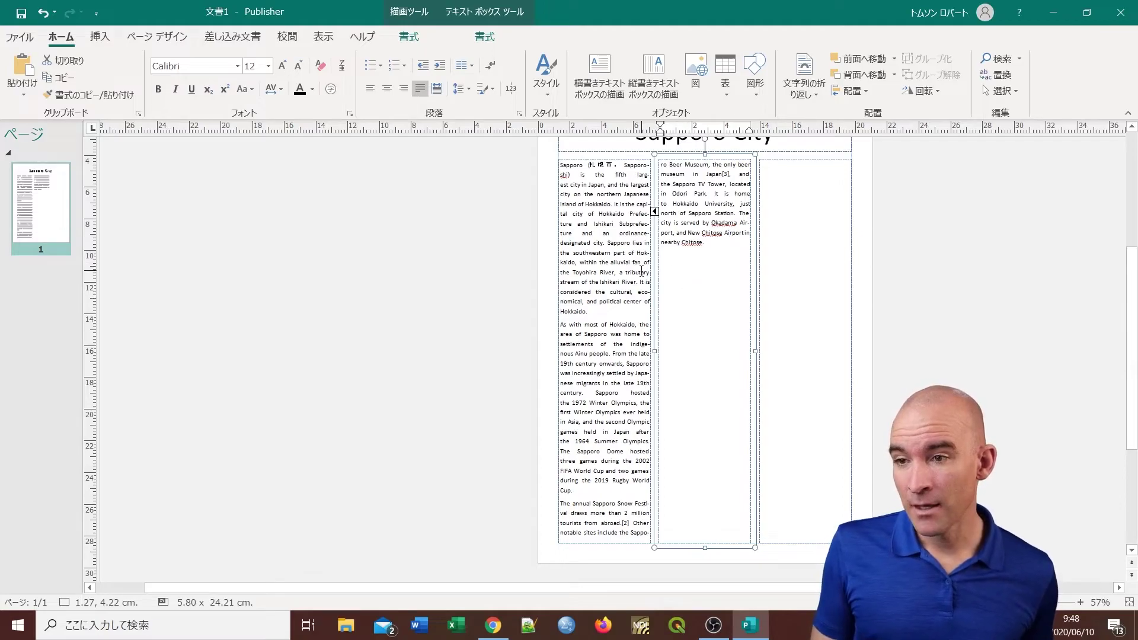
# Insert several blank lines after the first paragraph in the left column to push text into the middle column
pyautogui.click(608, 311)
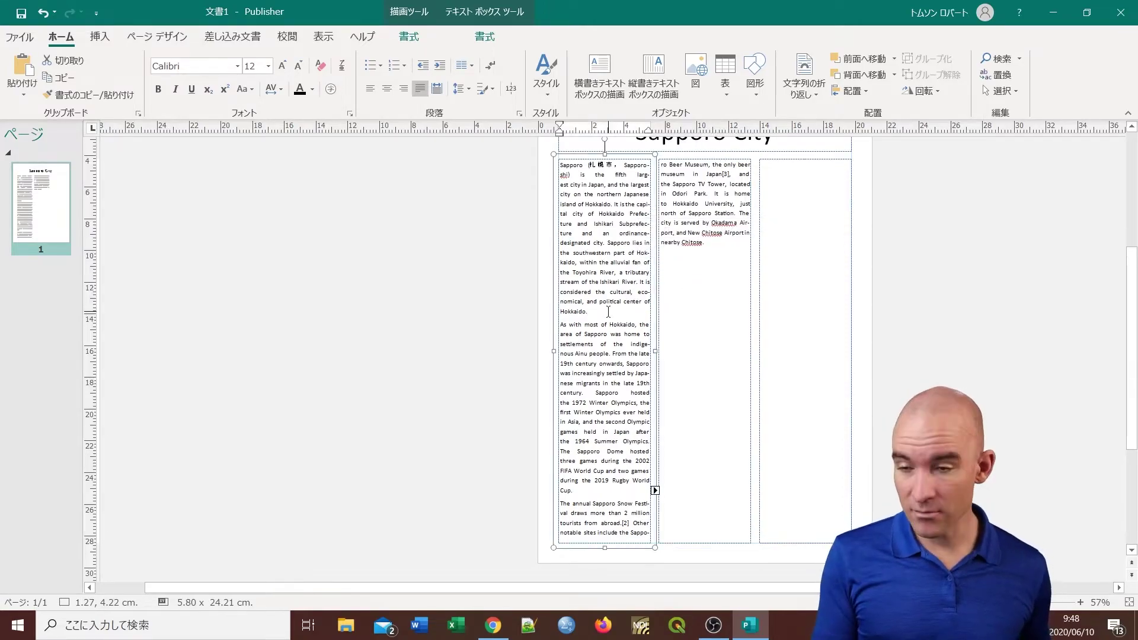
pyautogui.press('Return')
pyautogui.press('Return')
pyautogui.press('Return')
pyautogui.press('Return')
pyautogui.press('Return')
pyautogui.press('Return')
pyautogui.press('Return')
pyautogui.press('Return')
pyautogui.press('Return')
pyautogui.press('Return')
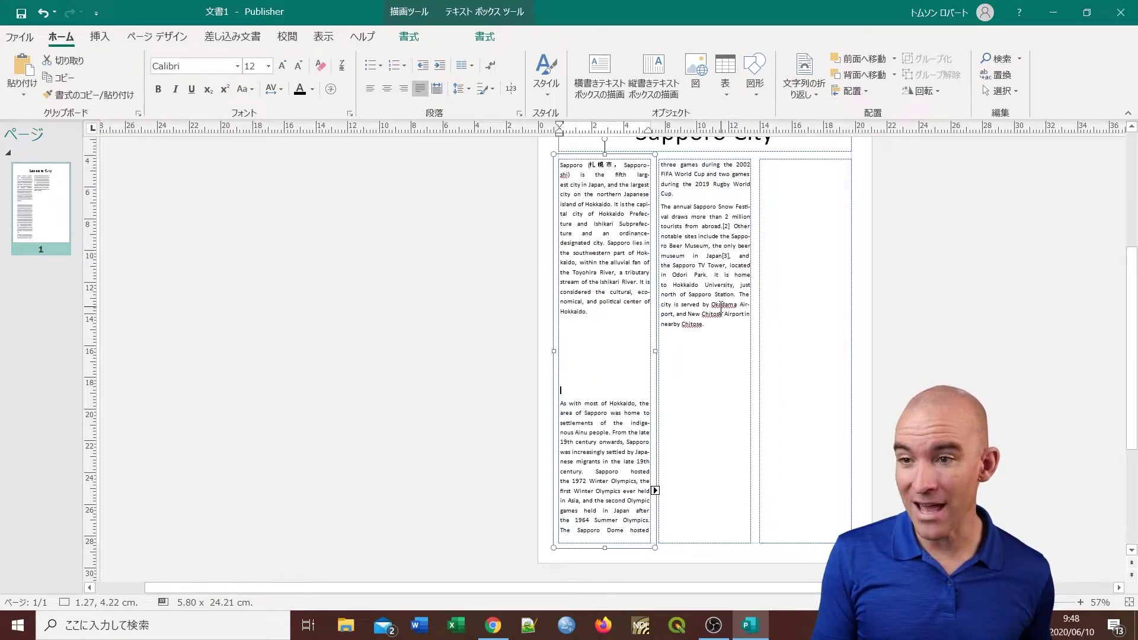
# Delete the blank lines added after the left column's first paragraph
pyautogui.press('BackSpace')
pyautogui.press('BackSpace')
pyautogui.press('BackSpace')
pyautogui.press('BackSpace')
pyautogui.press('BackSpace')
pyautogui.press('BackSpace')
pyautogui.press('BackSpace')
pyautogui.press('BackSpace')
pyautogui.press('BackSpace')
pyautogui.press('BackSpace')
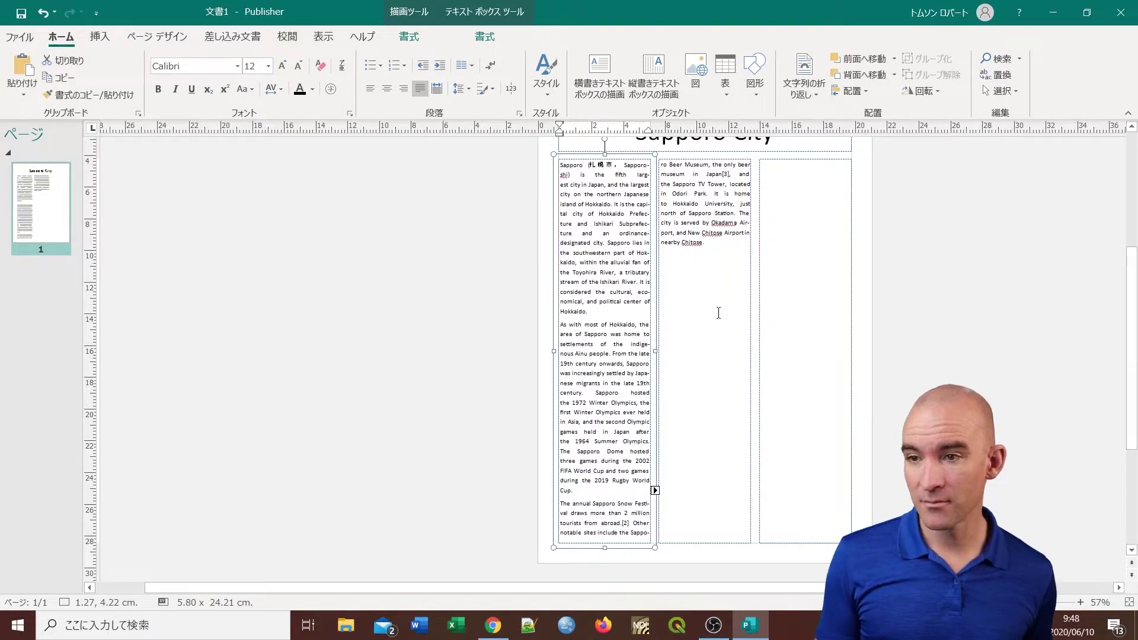
# Try selecting the whole linked text across the left and middle columns, and deselect it
pyautogui.click(737, 304)
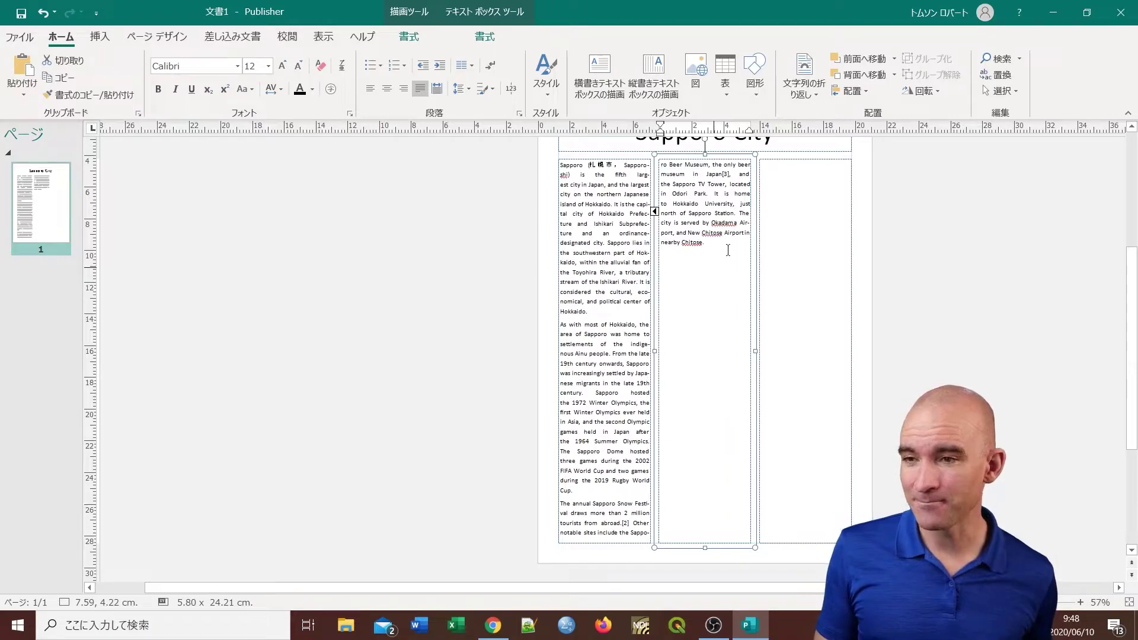
pyautogui.click(612, 314)
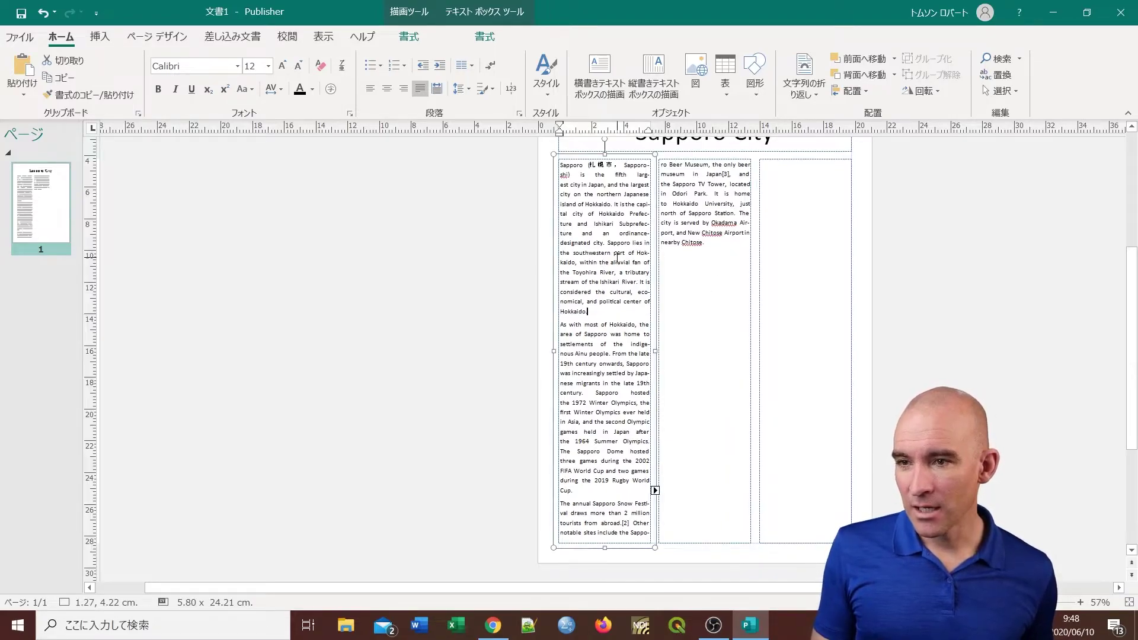
pyautogui.hotkey('ctrl', 'a')
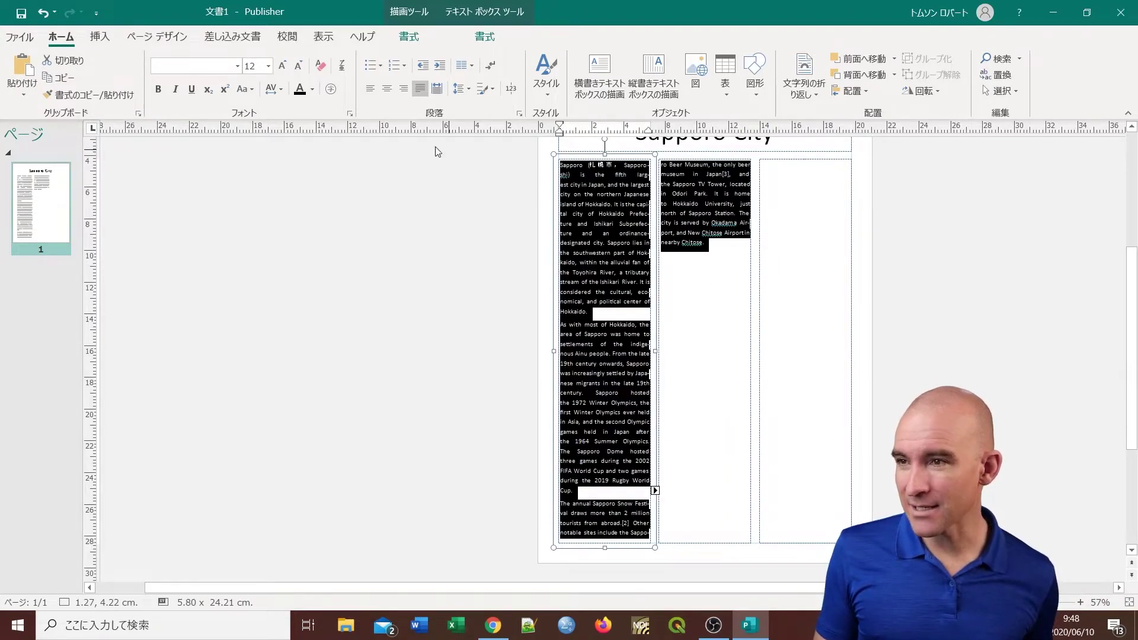
pyautogui.click(648, 262)
pyautogui.moveTo(717, 247); pyautogui.dragTo(599, 158)
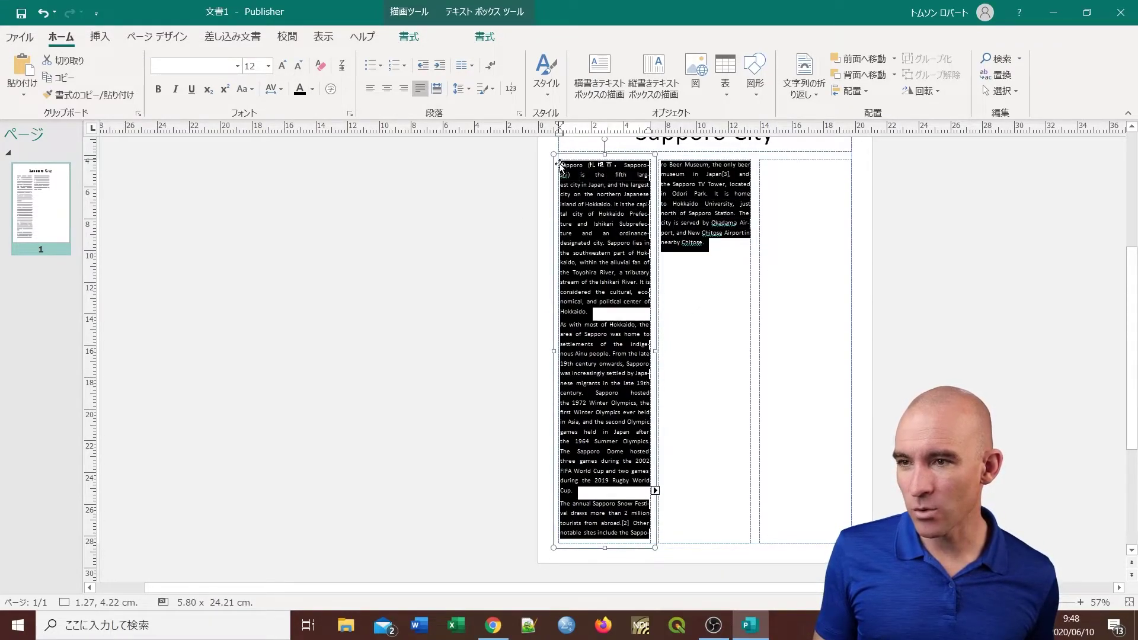
pyautogui.click(740, 287)
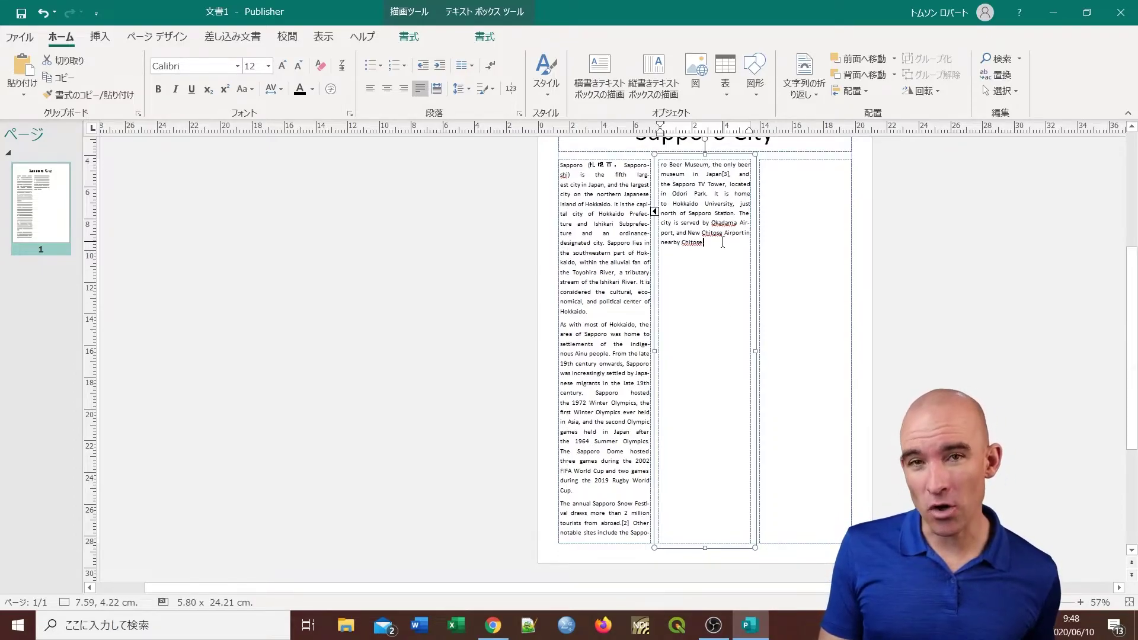
pyautogui.moveTo(709, 245); pyautogui.dragTo(555, 163)
pyautogui.click(601, 248)
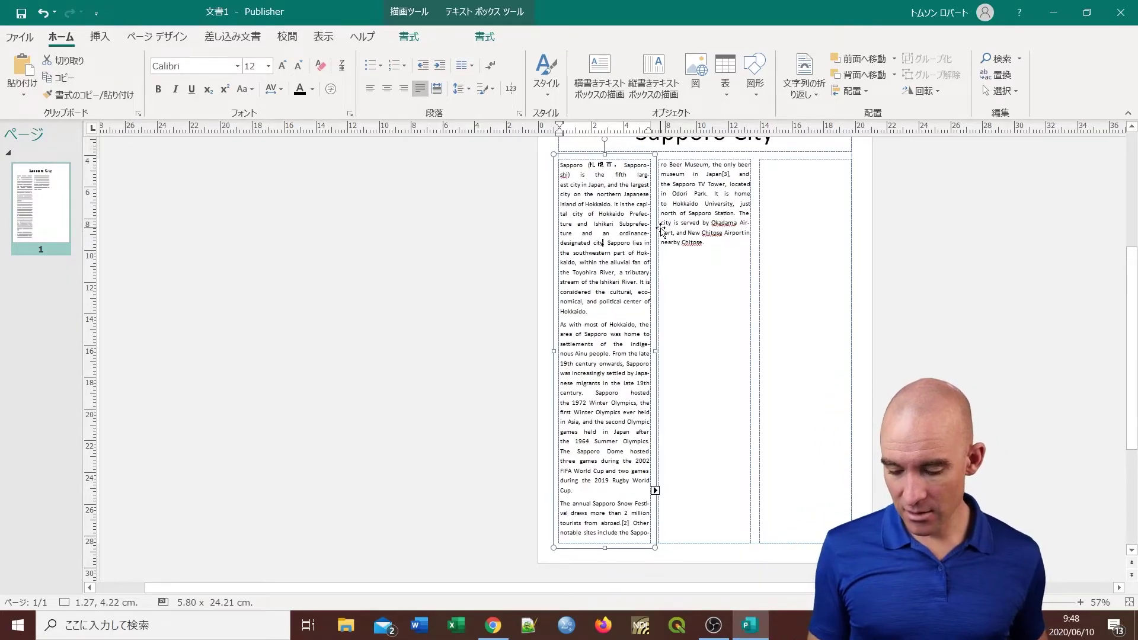
# Set the font size of all the linked text in the left and middle columns to 14 and deselect it
pyautogui.hotkey('ctrl', 'a')
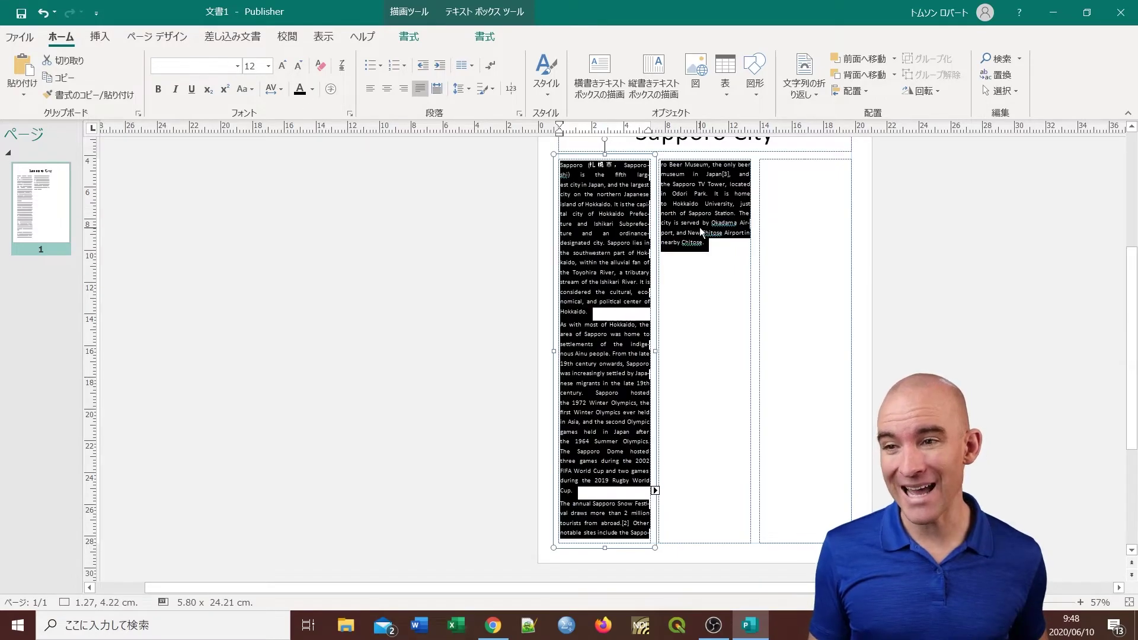
pyautogui.click(647, 188)
pyautogui.hotkey('ctrl', 'a')
pyautogui.click(712, 255)
pyautogui.moveTo(717, 252); pyautogui.dragTo(560, 165)
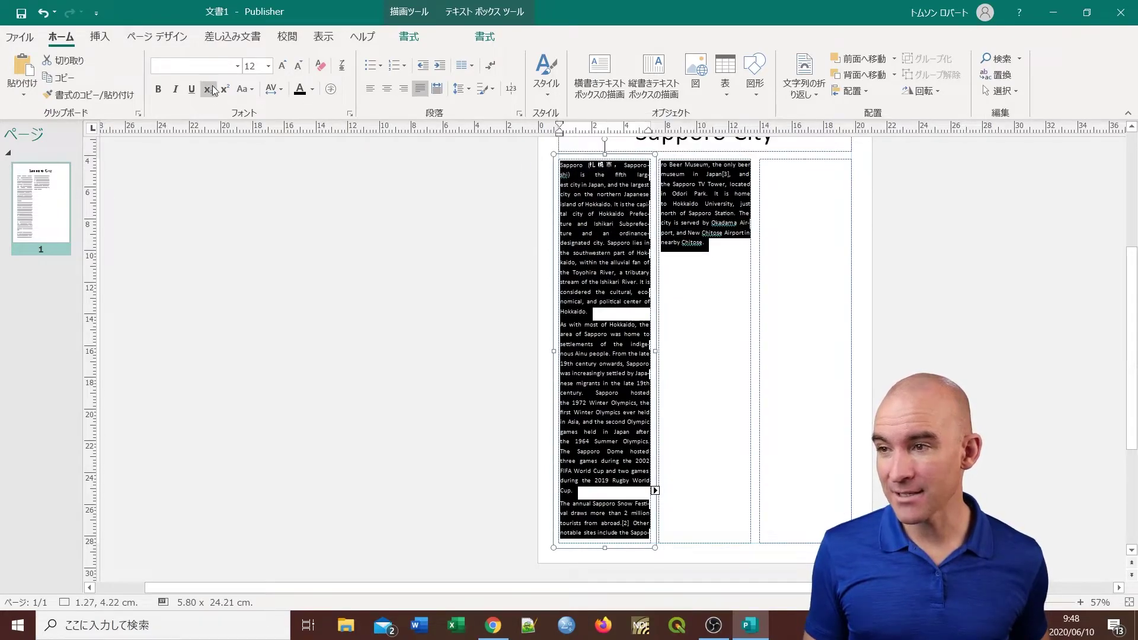
pyautogui.click(270, 66)
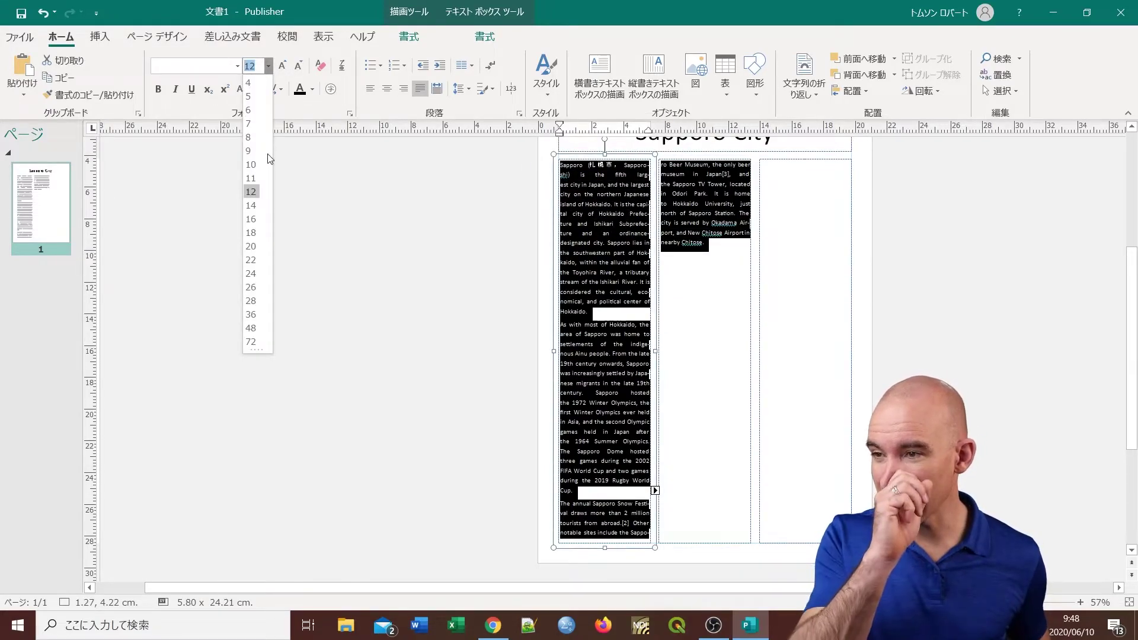
pyautogui.click(252, 204)
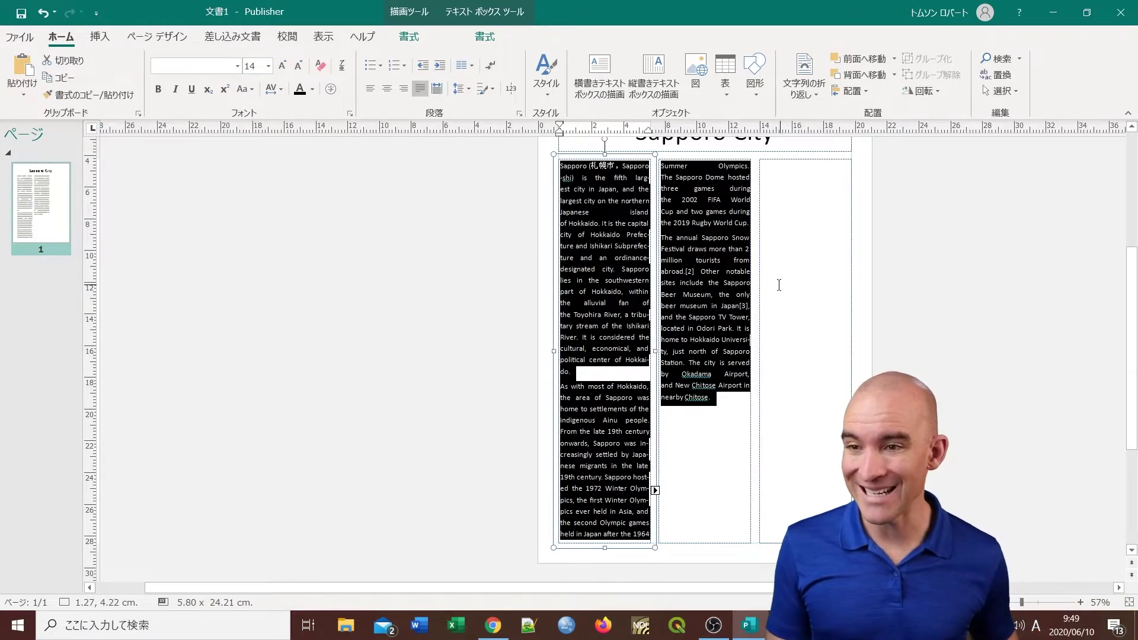
pyautogui.click(774, 288)
pyautogui.click(705, 227)
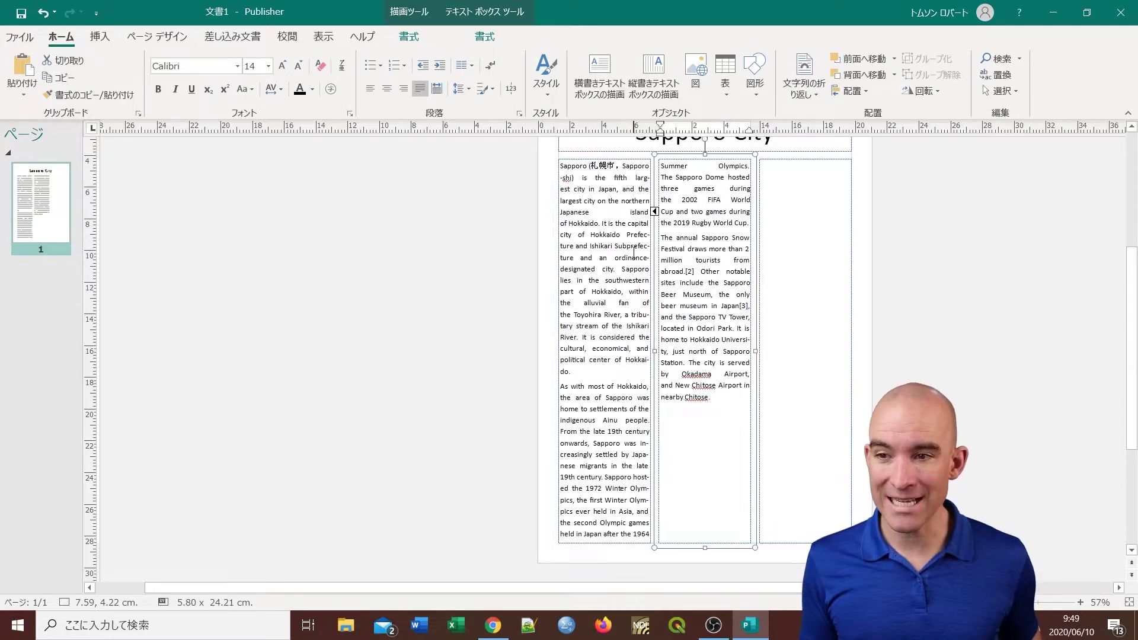
pyautogui.click(594, 243)
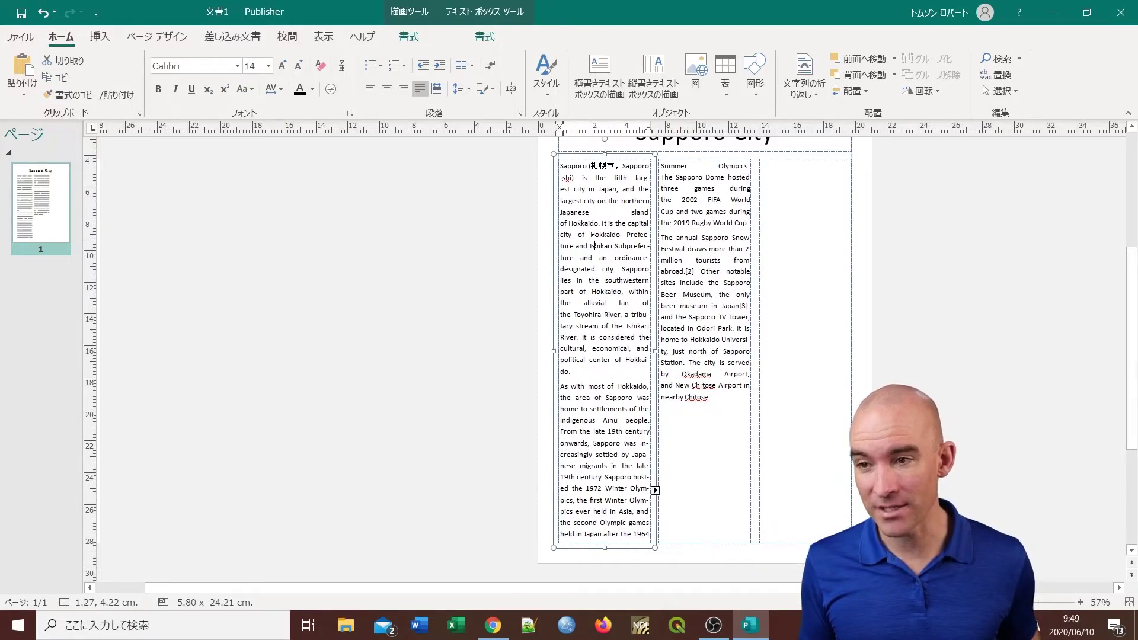
# Shorten the middle column text box to about 11.78 cm high and link its overflow text into the right column text box
pyautogui.click(708, 238)
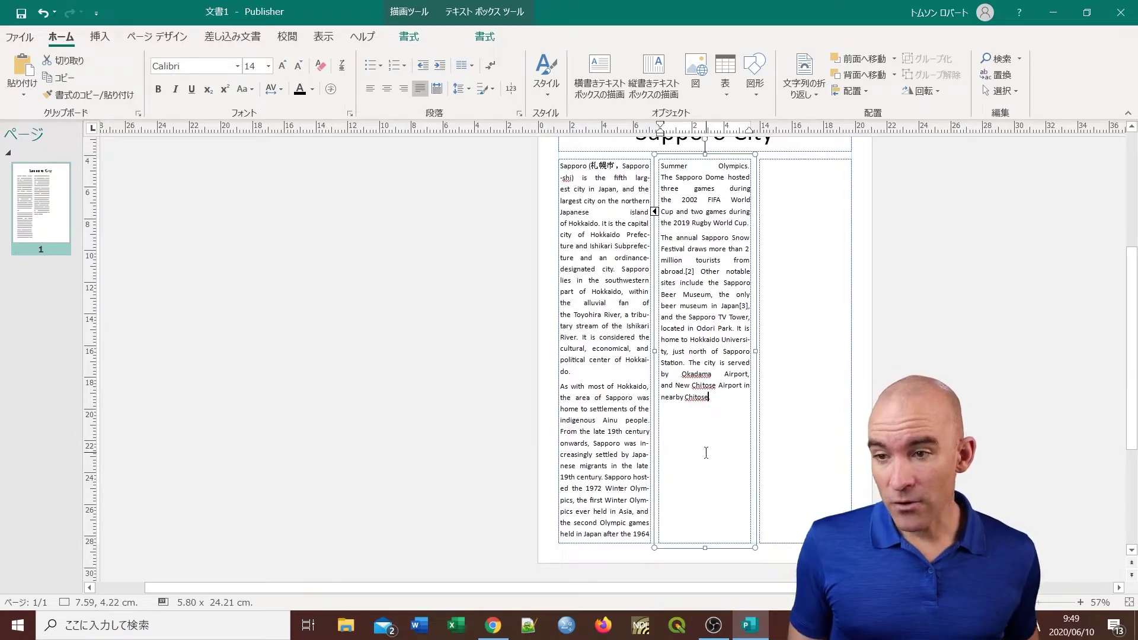
pyautogui.moveTo(705, 548); pyautogui.dragTo(706, 538)
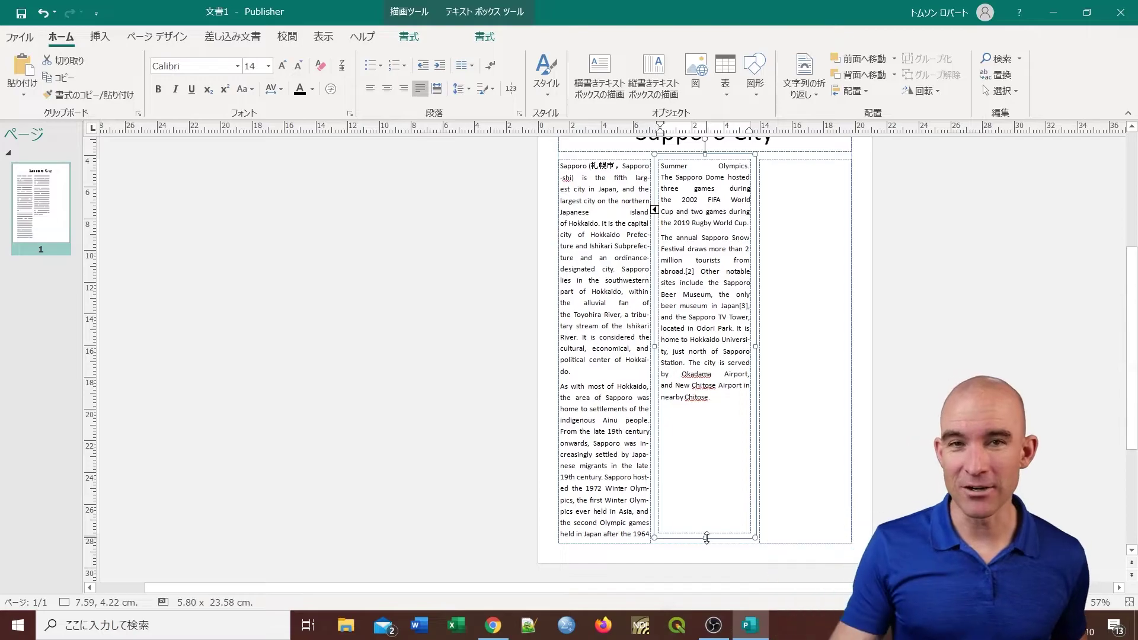
pyautogui.moveTo(706, 538); pyautogui.dragTo(714, 351)
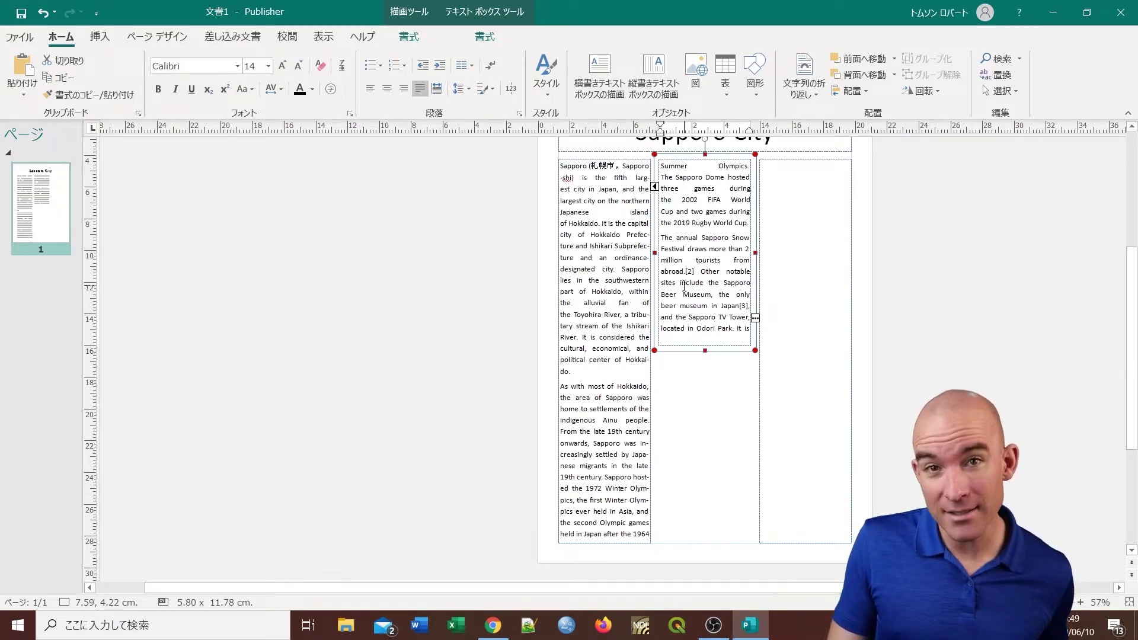
pyautogui.click(755, 319)
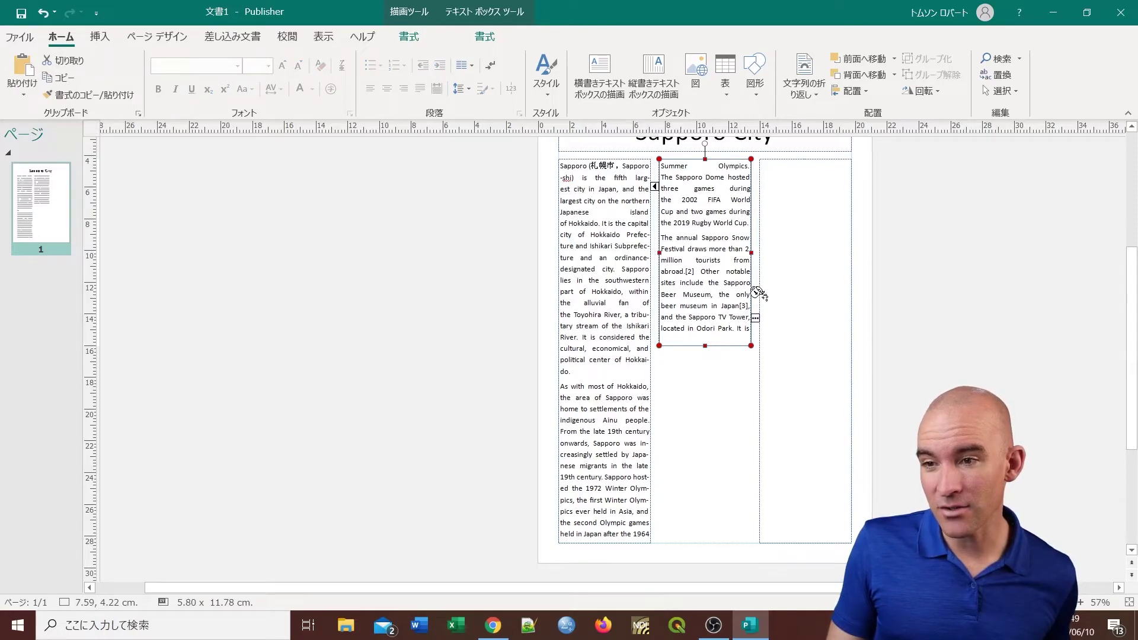
pyautogui.click(788, 255)
# Shorten the middle column text box further to about 10.28 cm high
pyautogui.click(705, 345)
pyautogui.moveTo(705, 346); pyautogui.dragTo(703, 307)
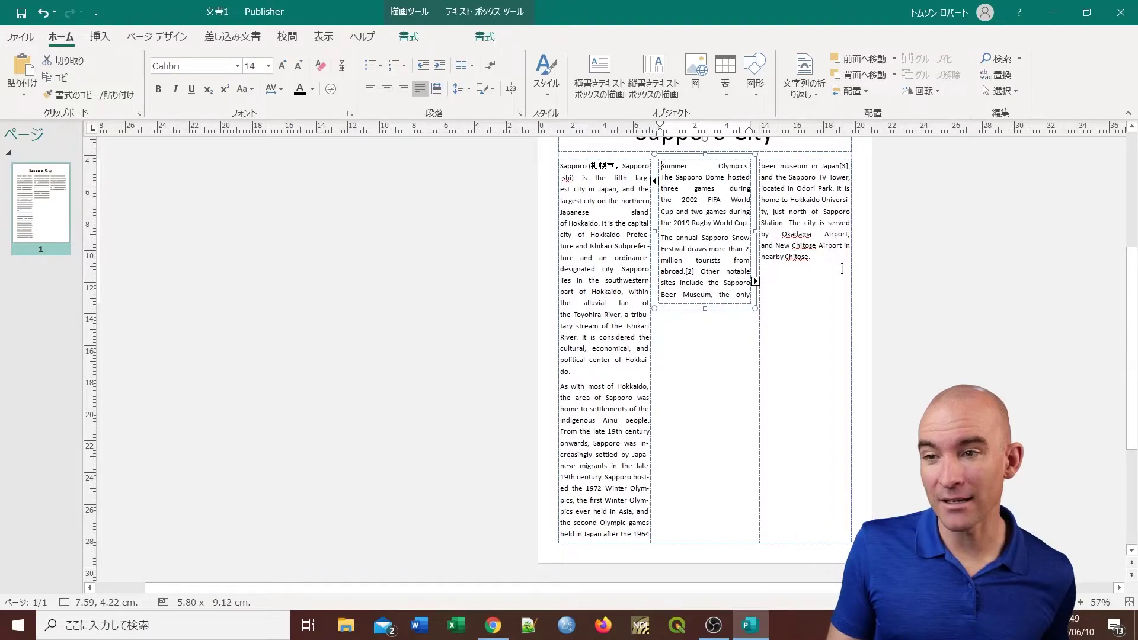
pyautogui.click(710, 309)
pyautogui.hotkey('ctrl', 'z')
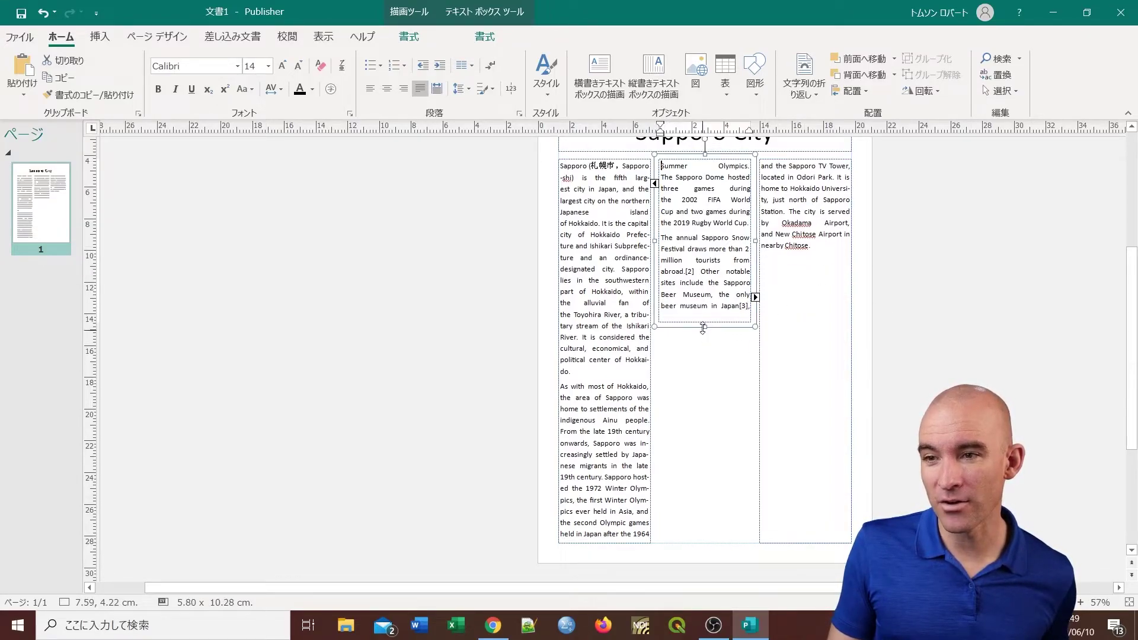
# Shorten the right column text box to 10.28 cm high, level with the middle column, and deselect it
pyautogui.click(792, 443)
pyautogui.click(804, 548)
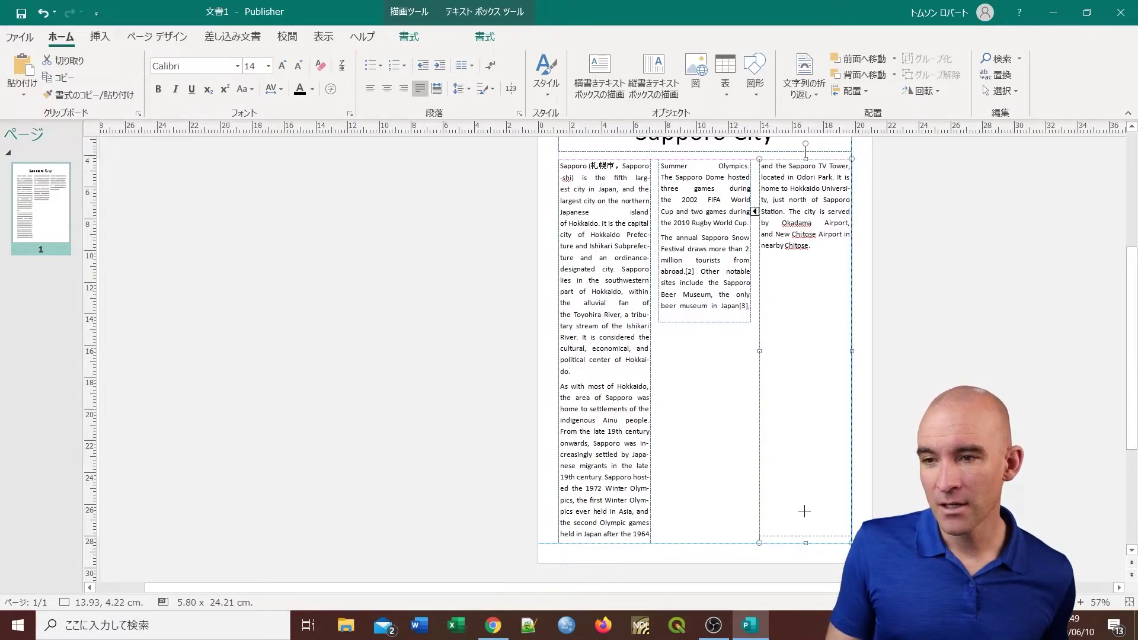
pyautogui.moveTo(805, 328); pyautogui.dragTo(805, 327)
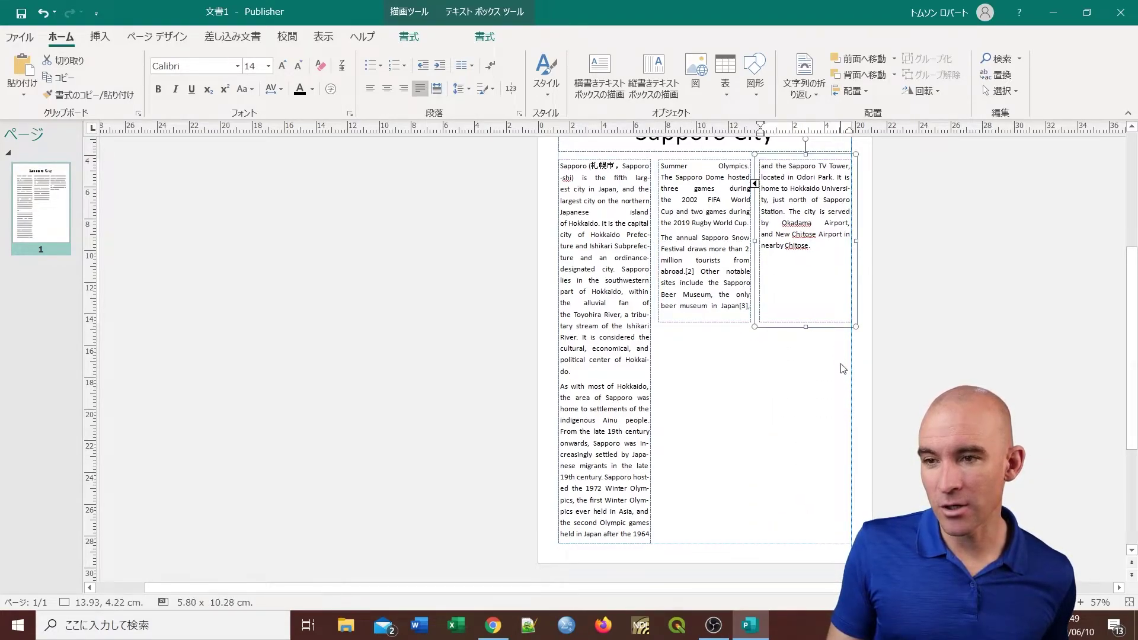
pyautogui.click(816, 386)
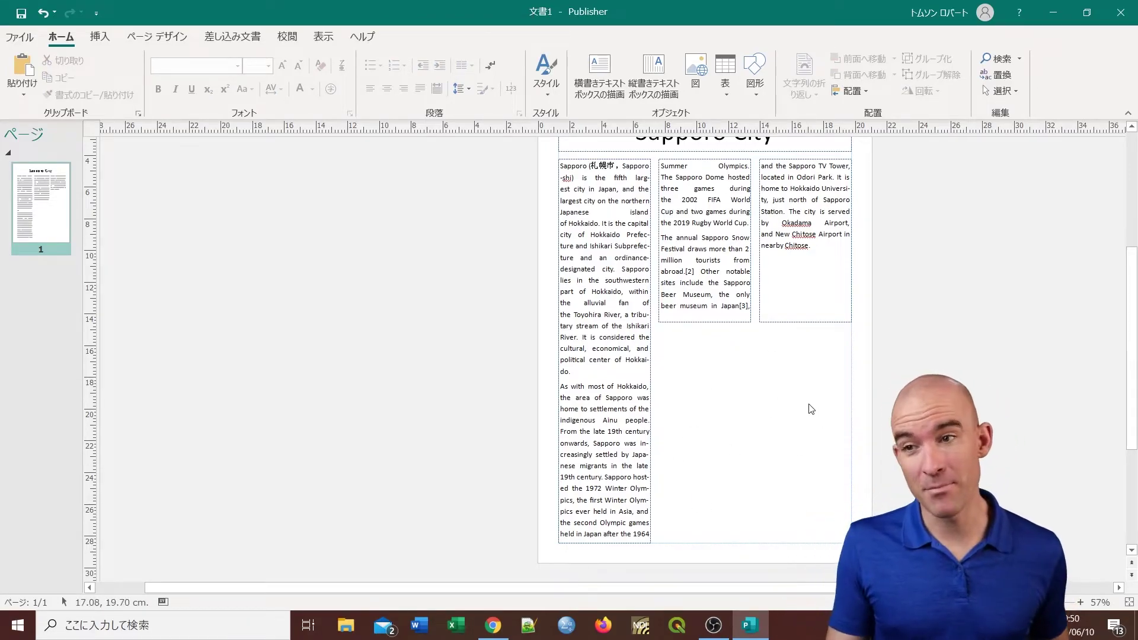
# Switch to Chrome and open the Former Hokkaido Government Office Building photo from the History gallery of Wikipedia's Sapporo article
pyautogui.scroll(1, 804, 410)
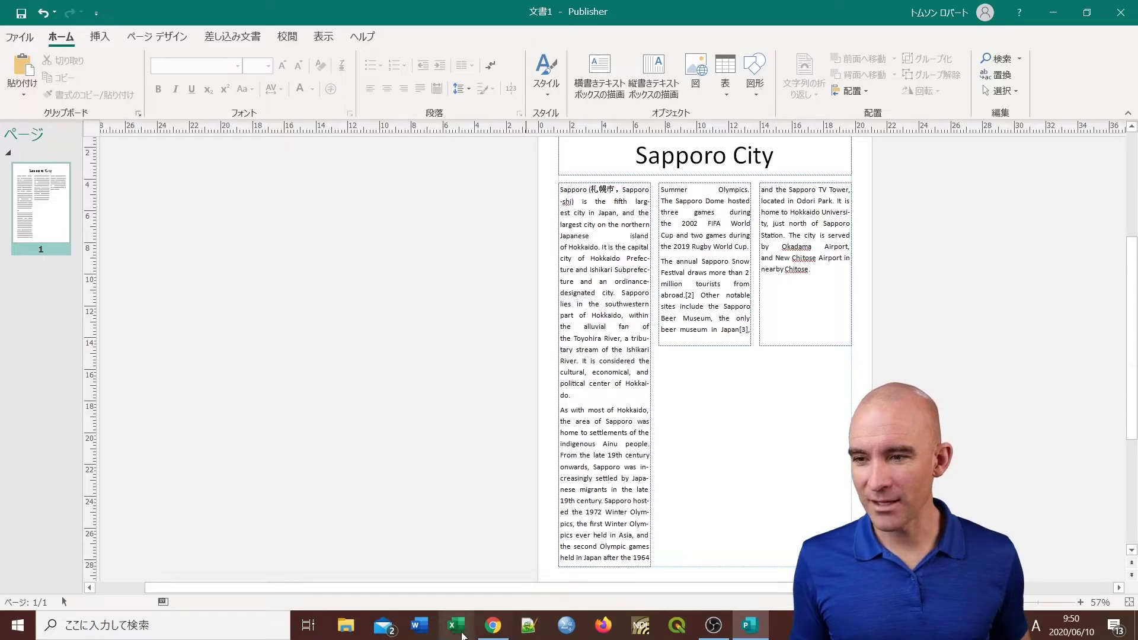
pyautogui.click(494, 630)
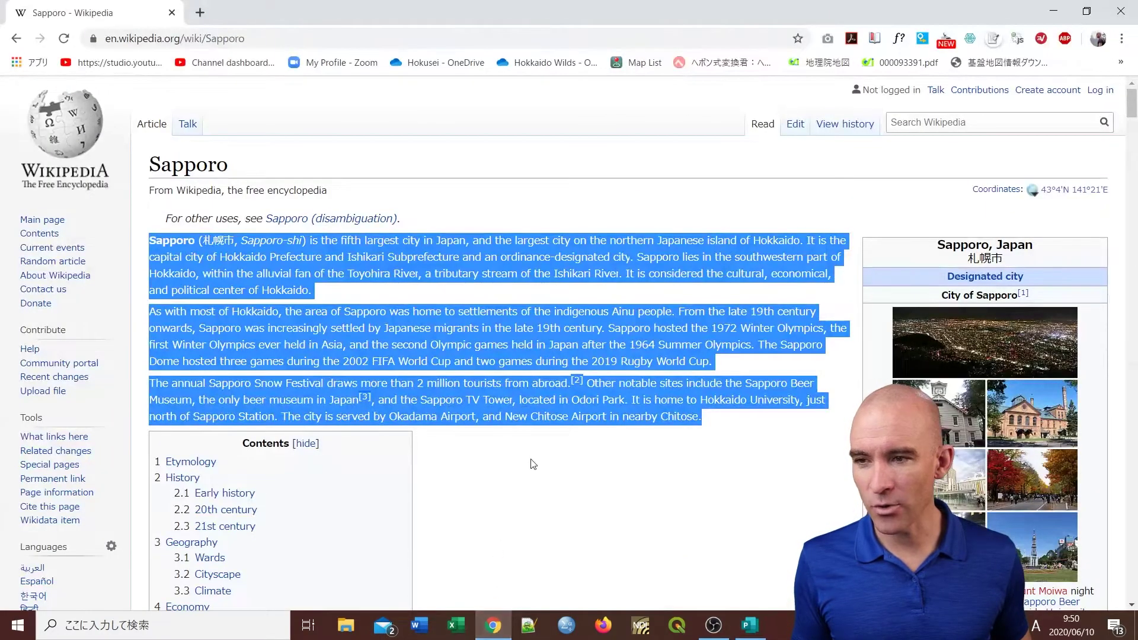
pyautogui.scroll(-15, 661, 350)
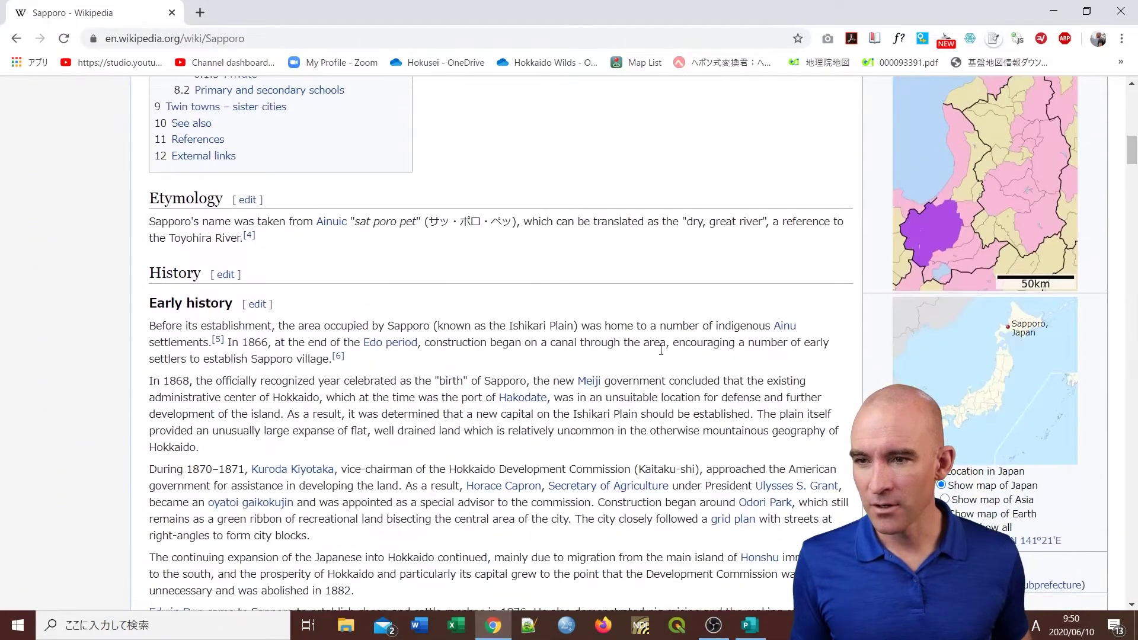
pyautogui.scroll(-14, 661, 350)
pyautogui.scroll(-5, 733, 353)
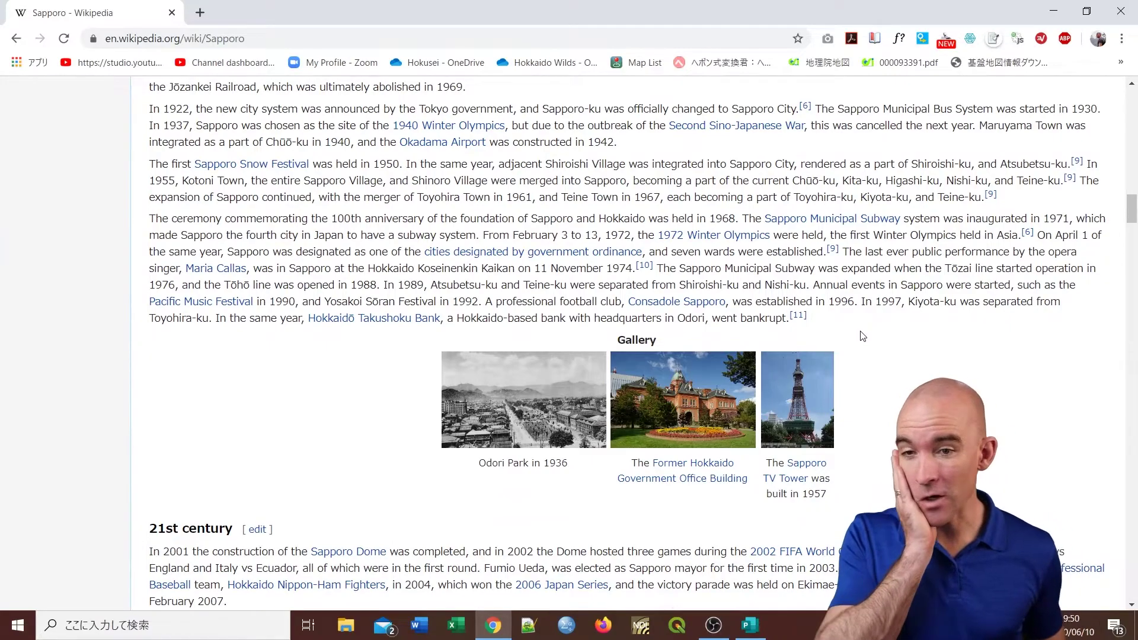
pyautogui.scroll(-1, 862, 336)
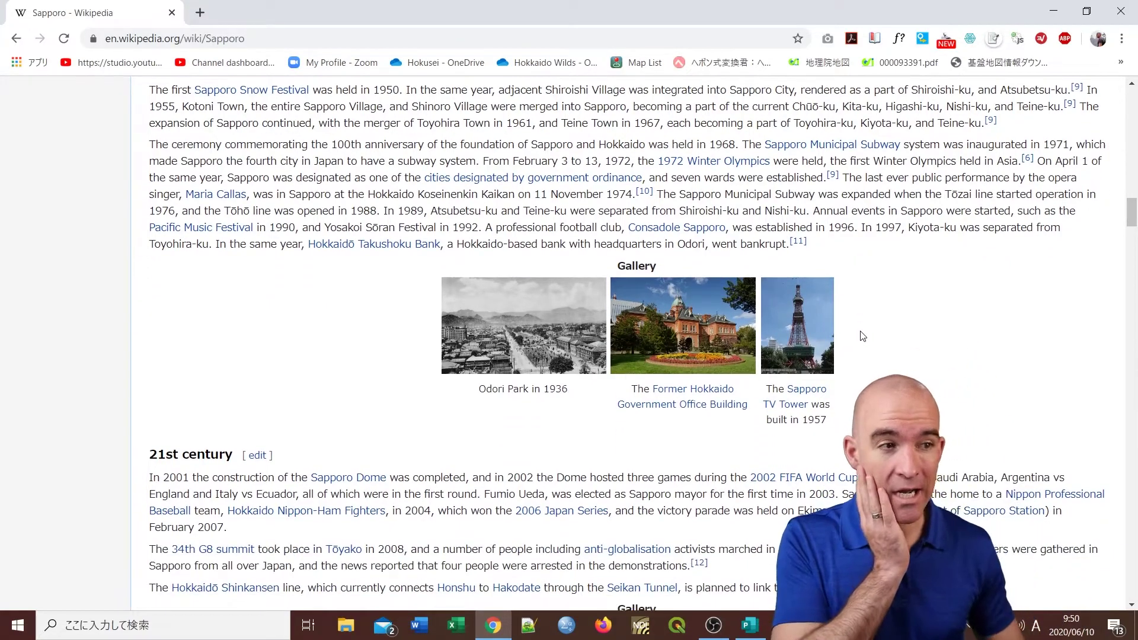
pyautogui.click(695, 326)
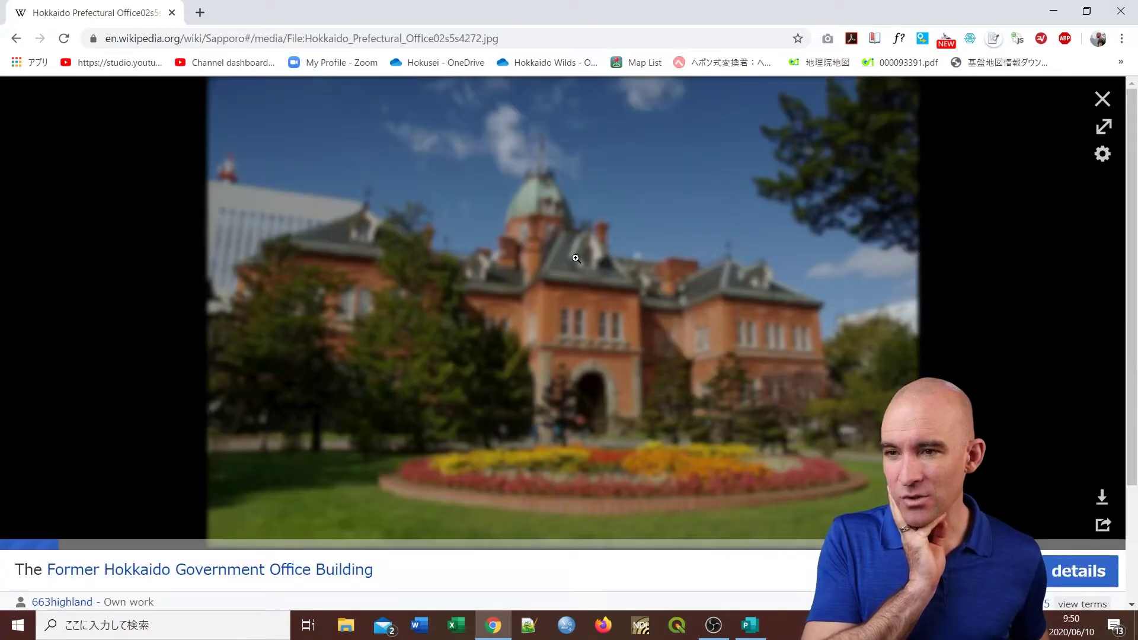
pyautogui.hotkey('alt', 'Left')
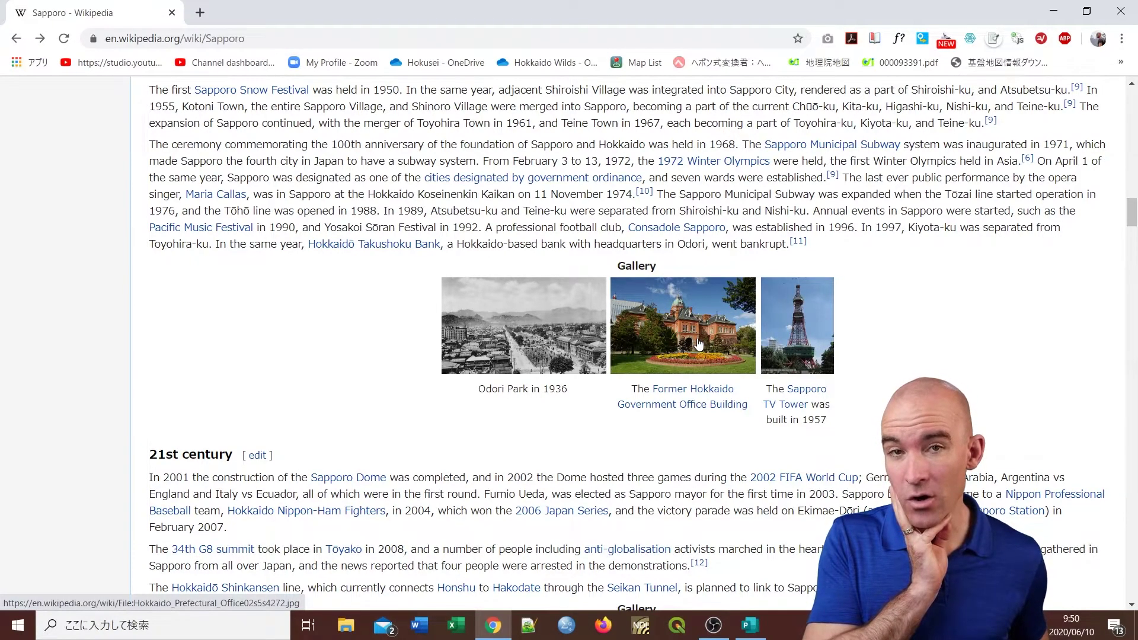
pyautogui.click(695, 342)
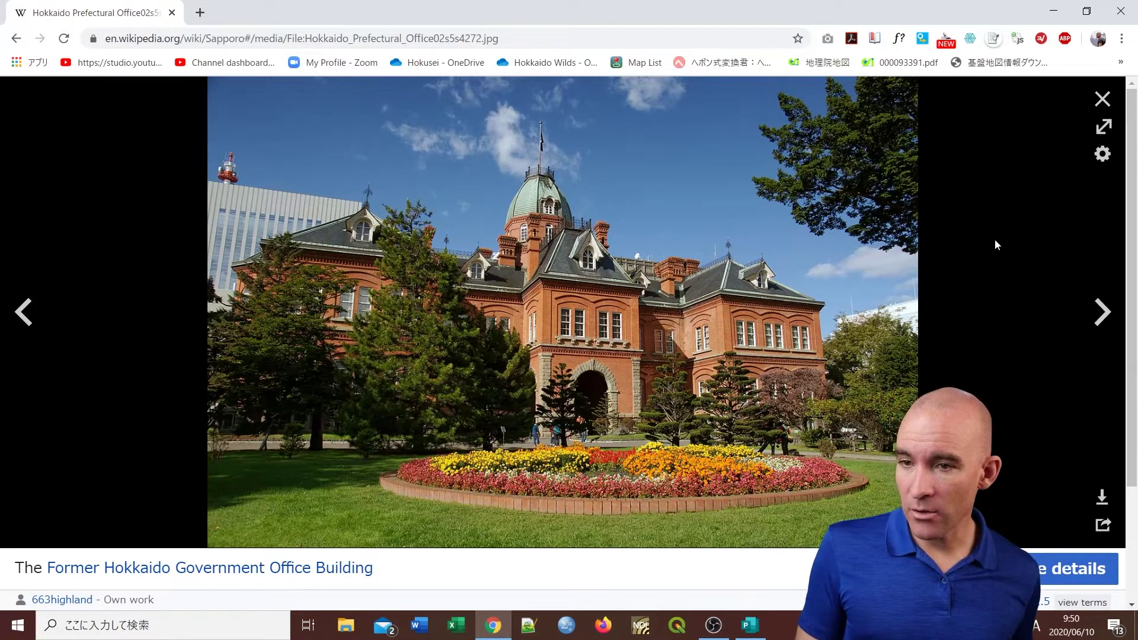
# Download the original 4272 × 2848 px JPG of the Former Hokkaido Government Office Building photo and dismiss the download options
pyautogui.click(1103, 501)
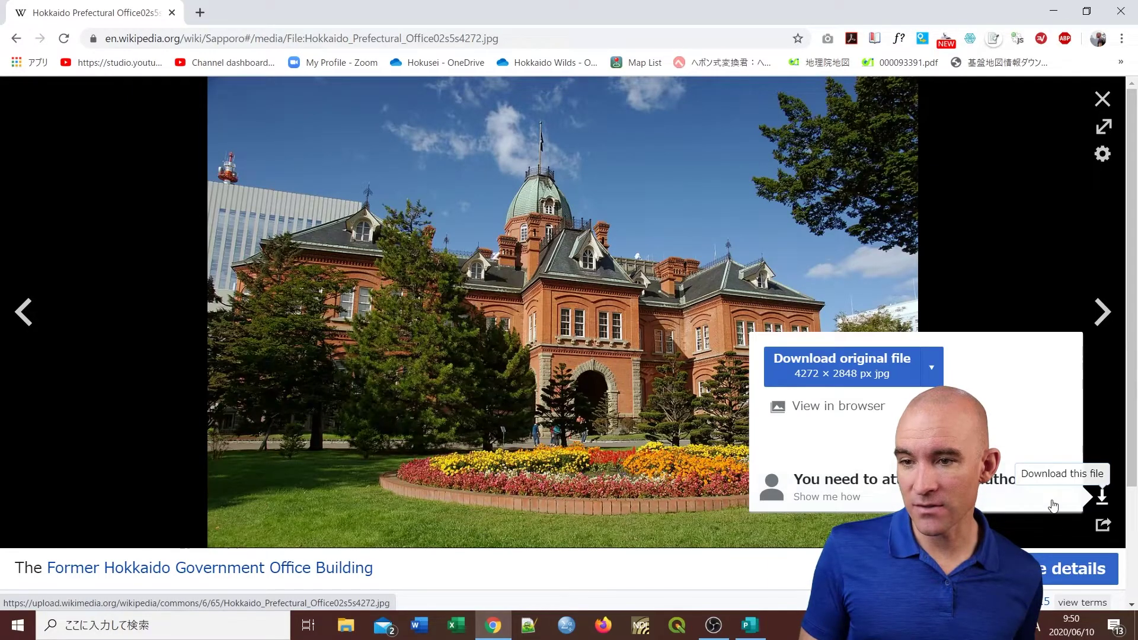
pyautogui.click(933, 373)
pyautogui.click(865, 408)
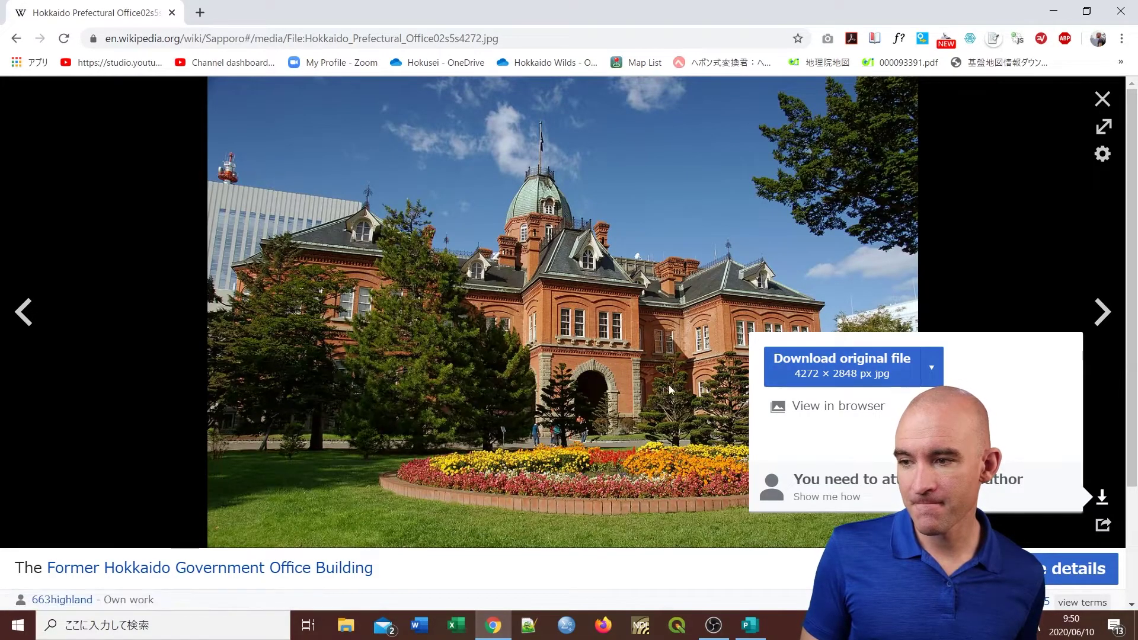
pyautogui.click(860, 363)
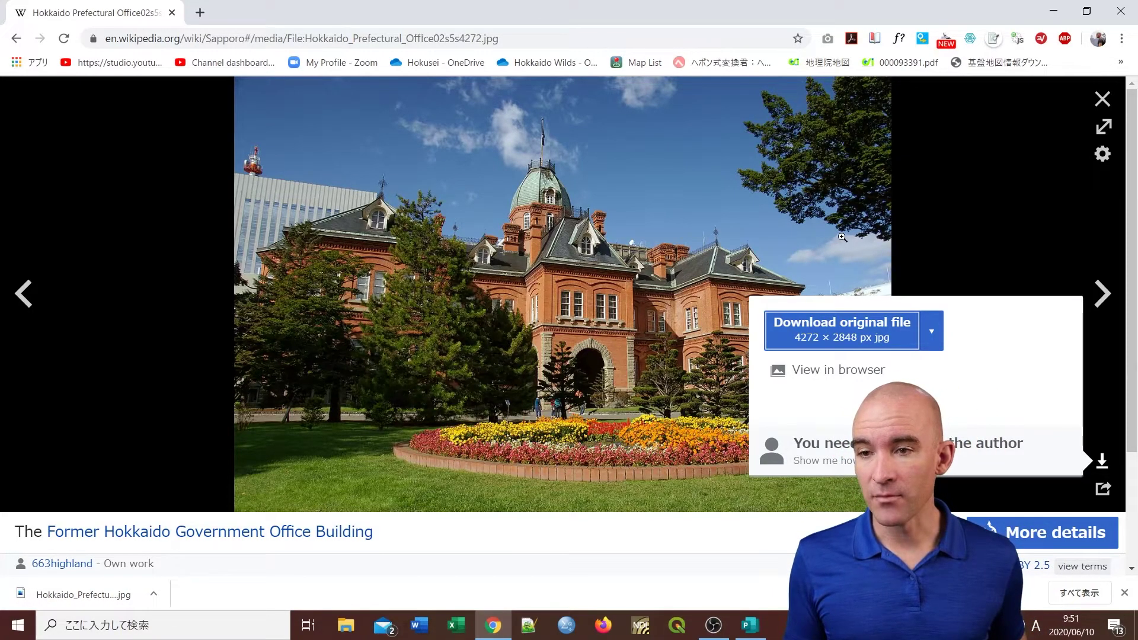
pyautogui.click(832, 254)
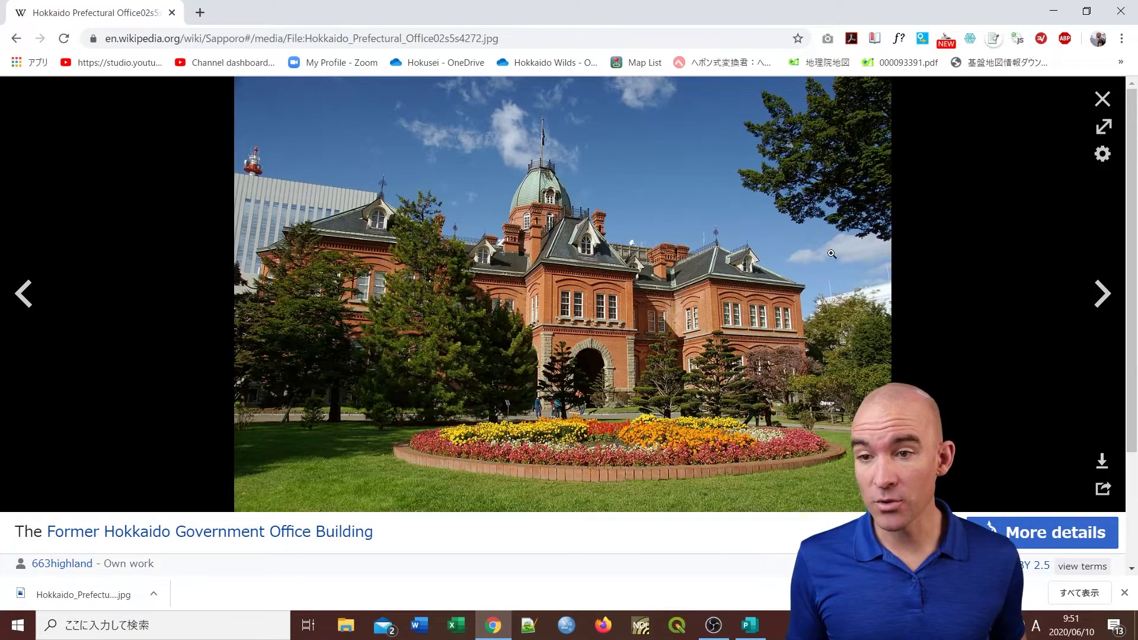
pyautogui.rightClick(595, 214)
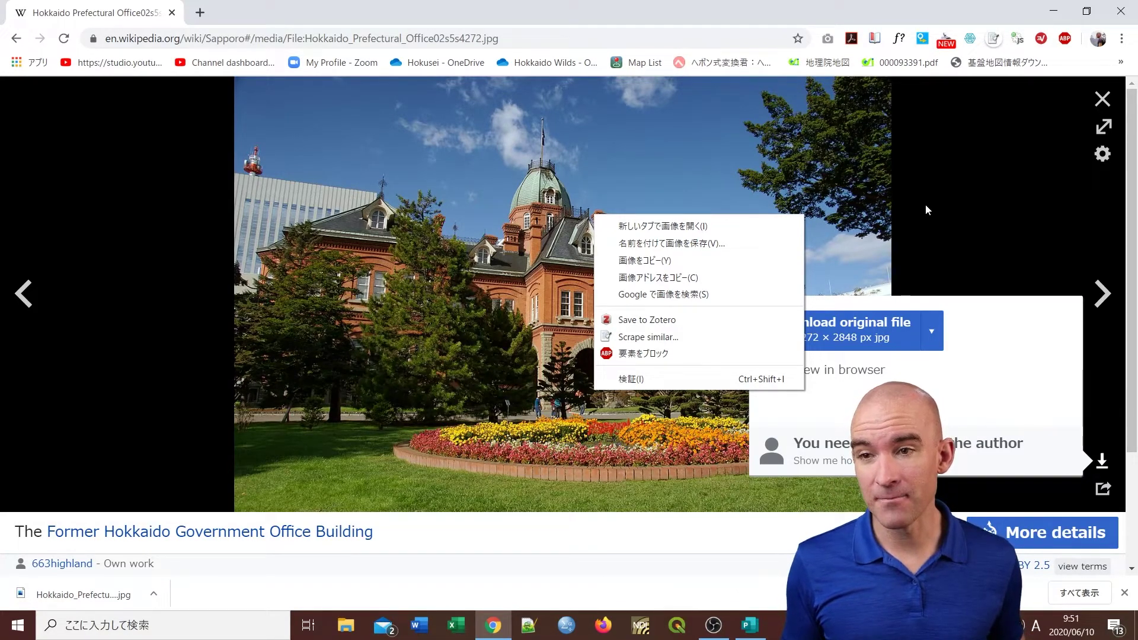
pyautogui.click(688, 202)
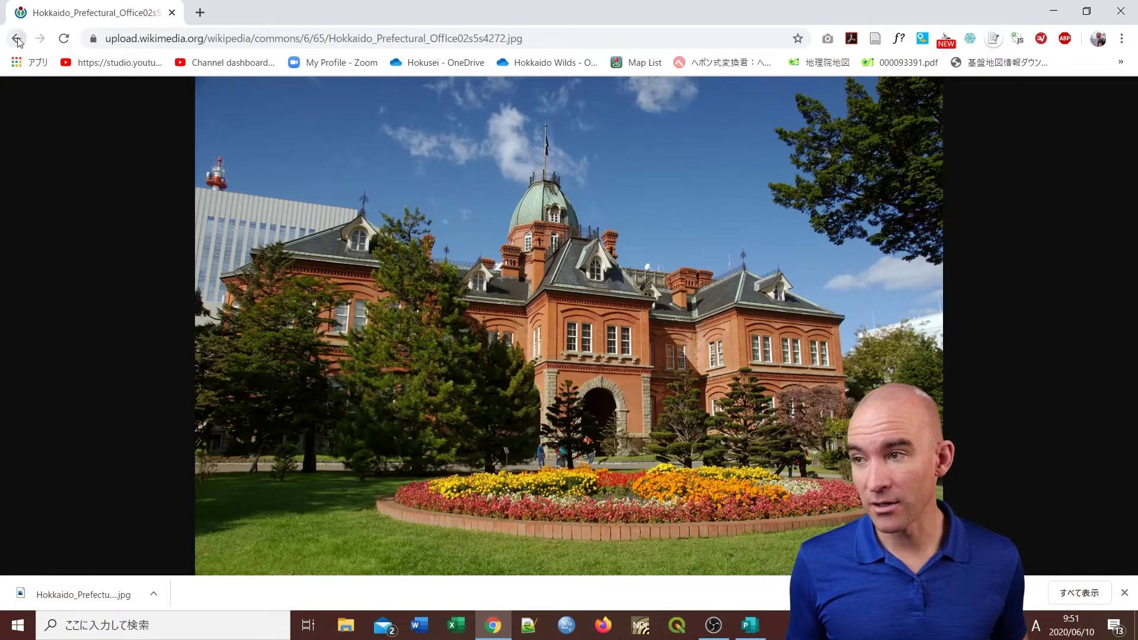
pyautogui.click(18, 40)
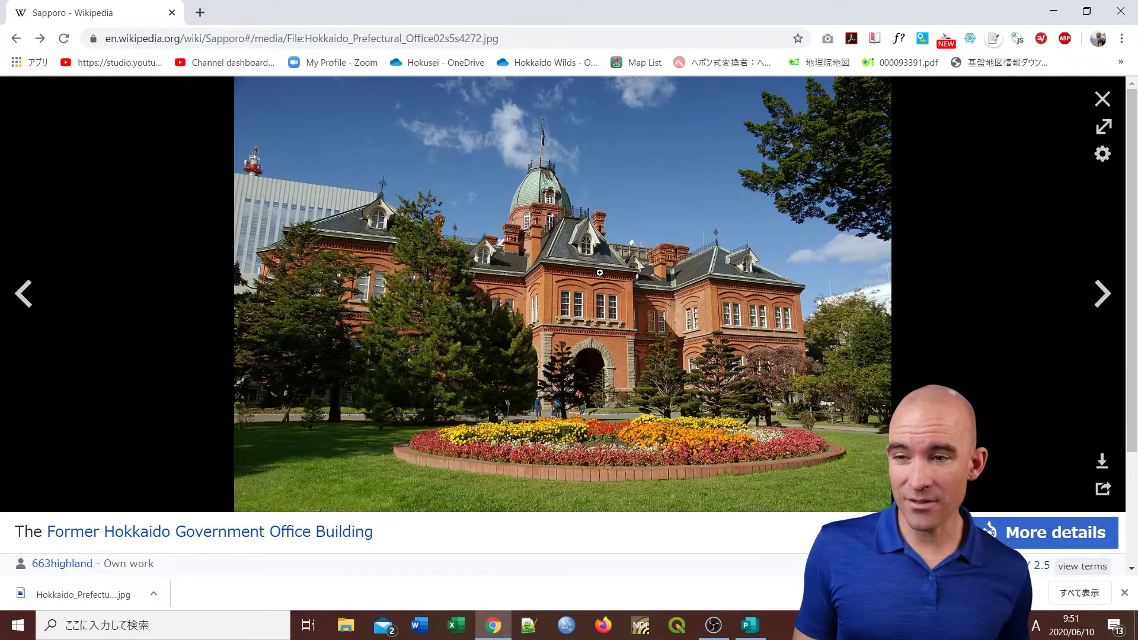
# Save the displayed photo as the JPEG Hokkaido_Prefectural_Office02s5s4272 (1) in the Downloads folder
pyautogui.rightClick(600, 273)
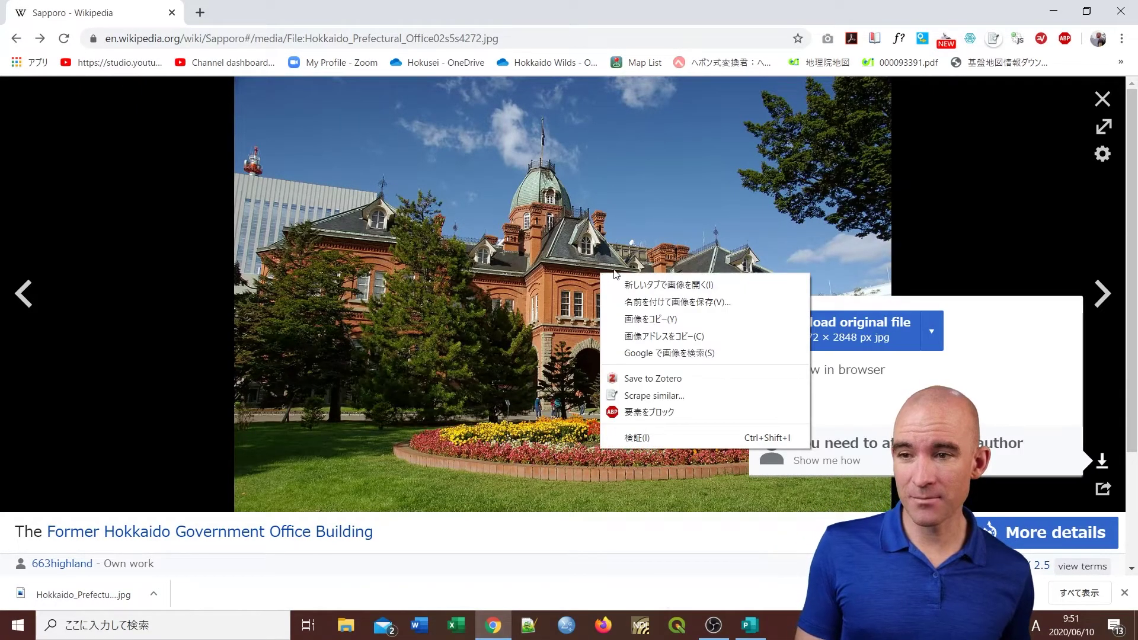
pyautogui.click(684, 304)
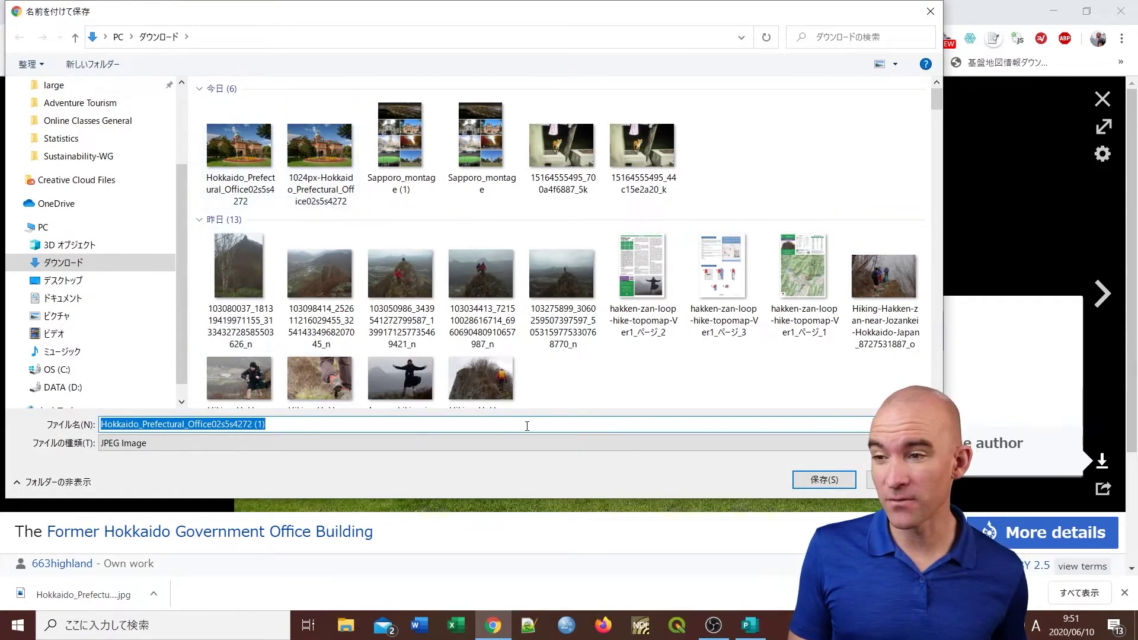
pyautogui.click(821, 480)
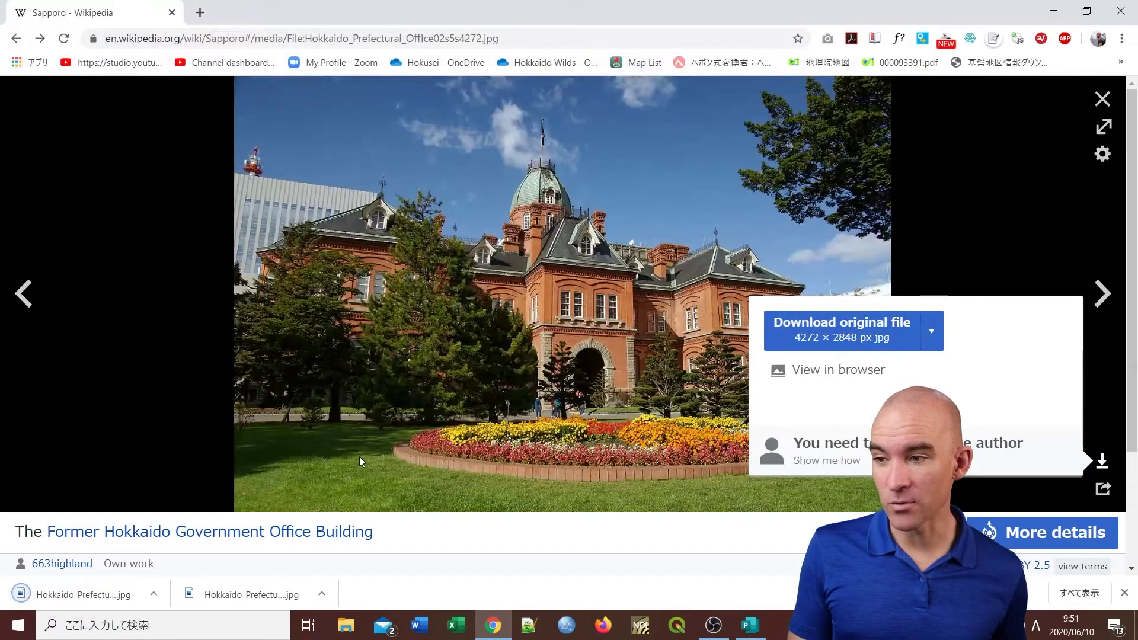
# Switch back to Publisher and insert the picture Hokkaido_Prefectural_Office02s5s4272 (1) from the Downloads folder
pyautogui.click(1054, 13)
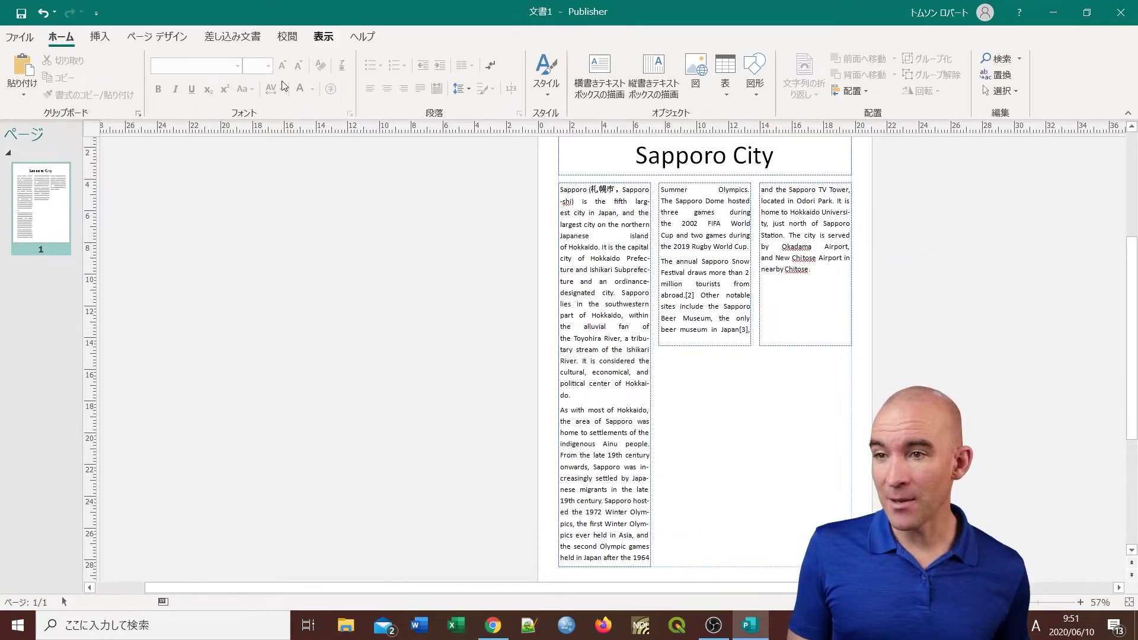
pyautogui.click(99, 38)
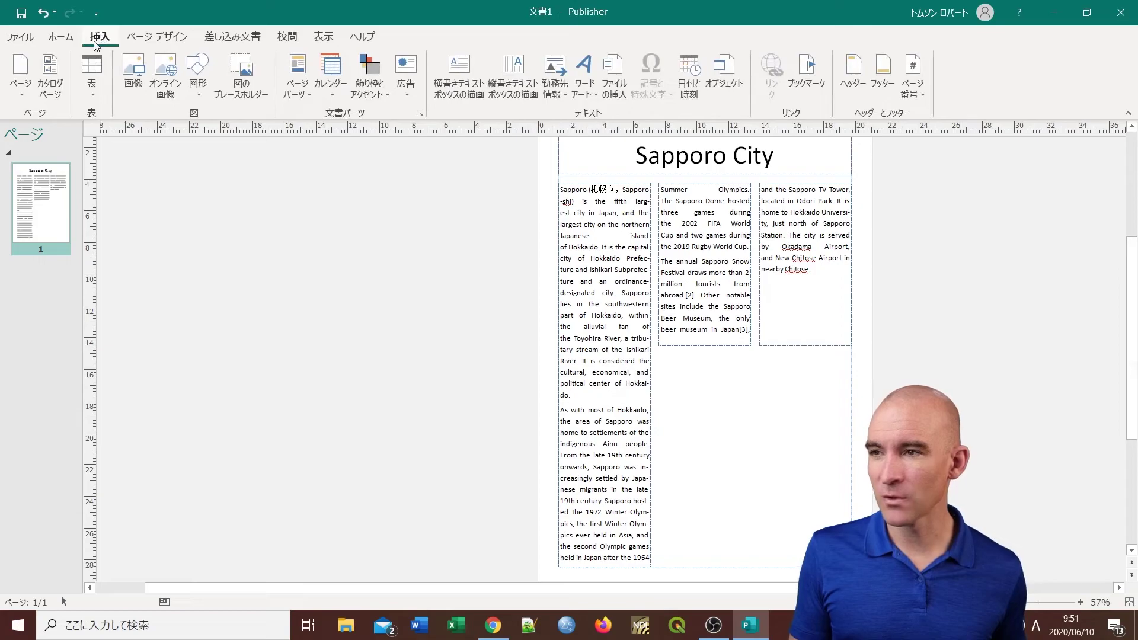
pyautogui.click(133, 76)
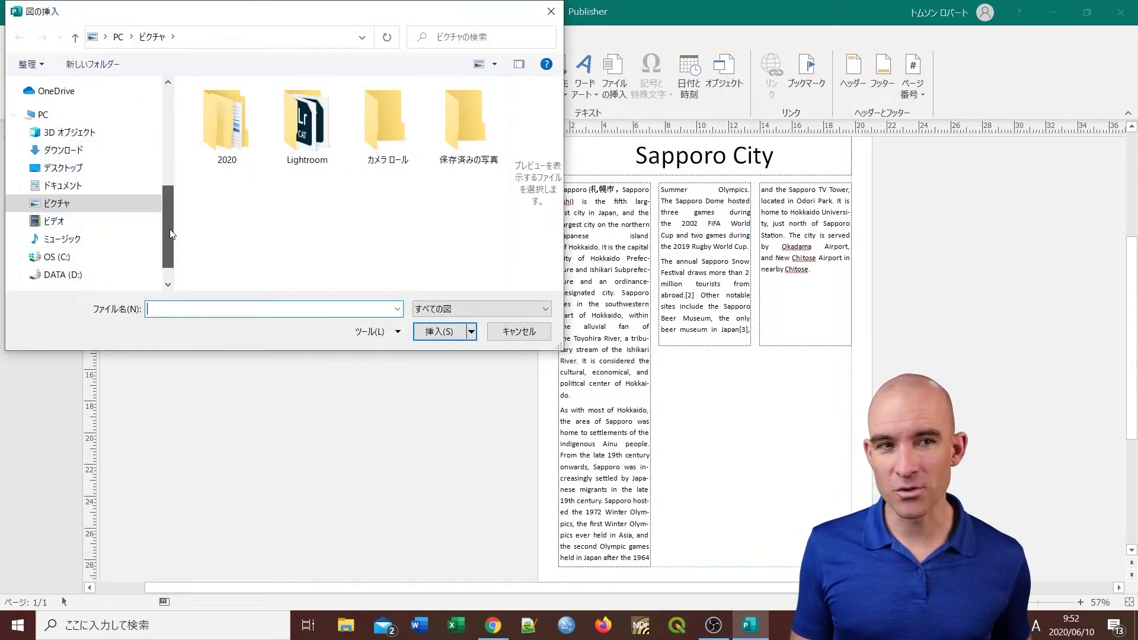
pyautogui.scroll(1, 93, 181)
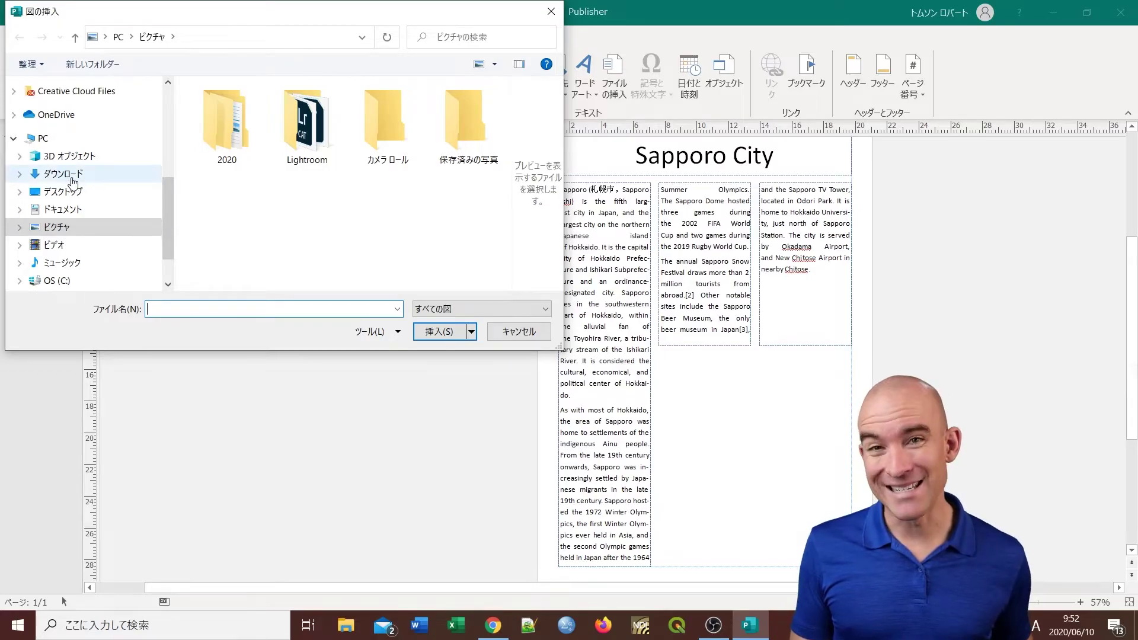
pyautogui.click(72, 178)
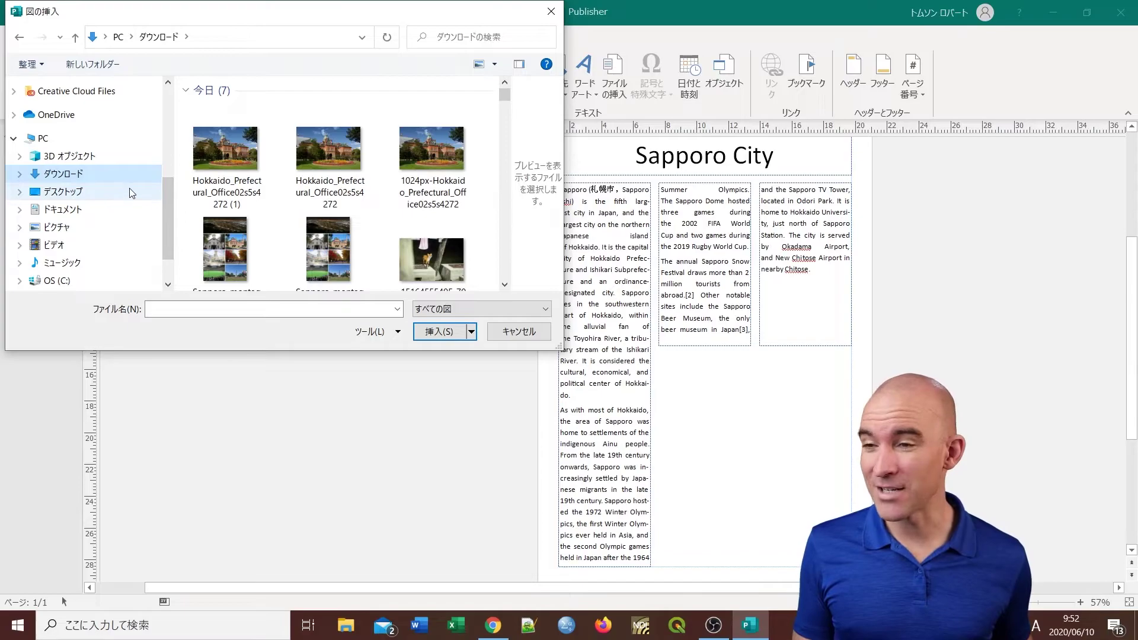
pyautogui.click(234, 155)
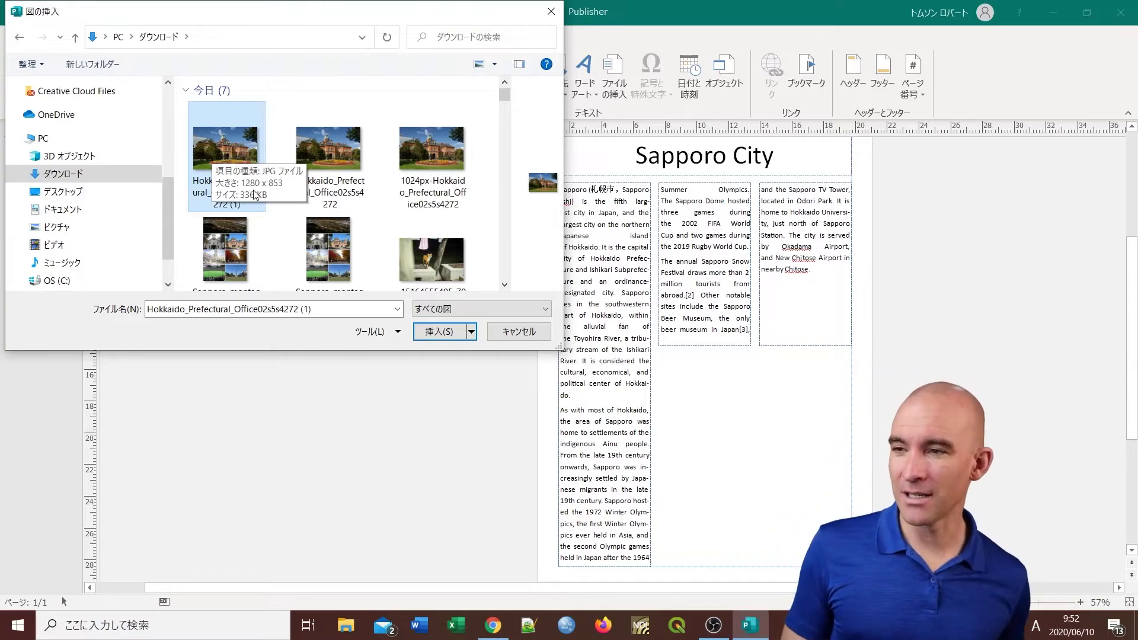
pyautogui.click(441, 333)
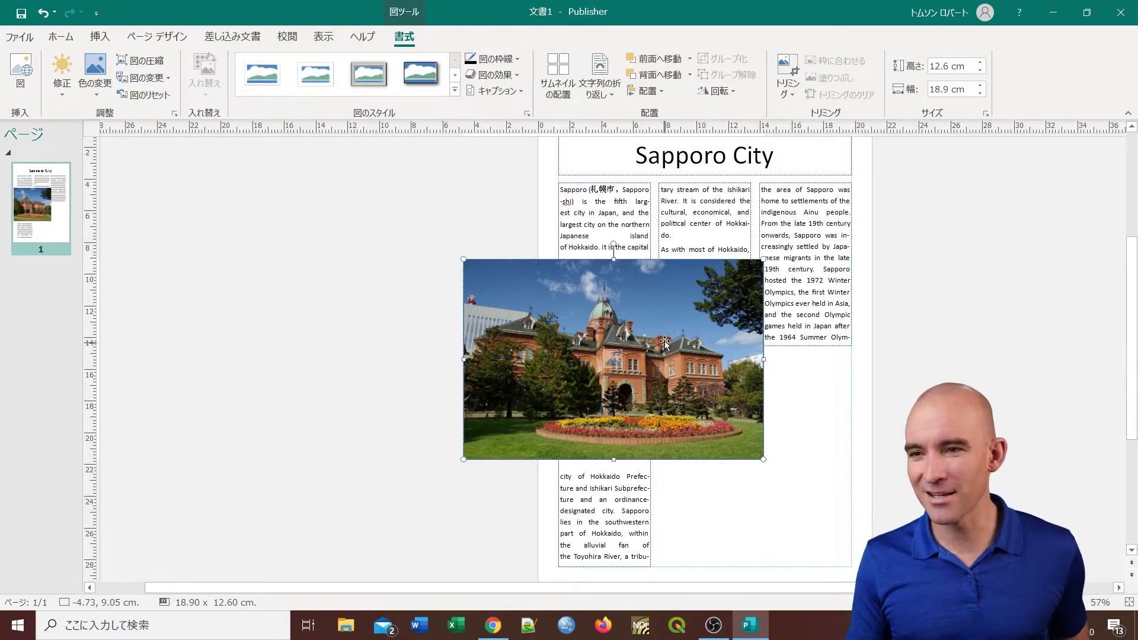
# Move the photo into the page's bottom-right margin corner and shrink it to about 12.01 × 8.01 cm, spanning the middle and right columns
pyautogui.moveTo(664, 326); pyautogui.dragTo(753, 425)
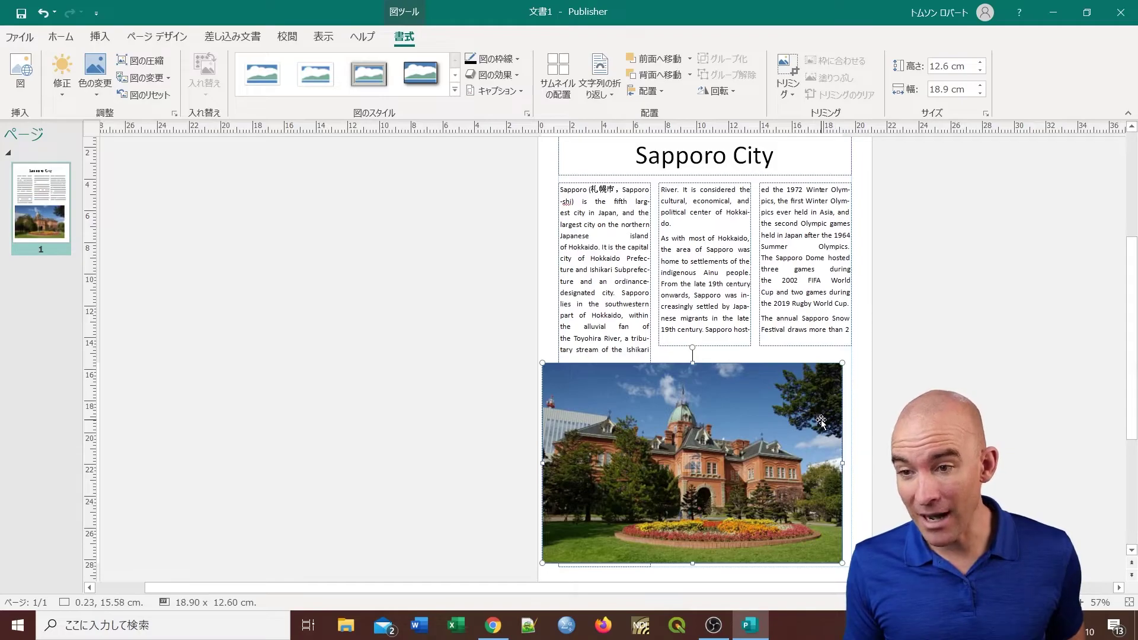
pyautogui.moveTo(821, 420); pyautogui.dragTo(830, 423)
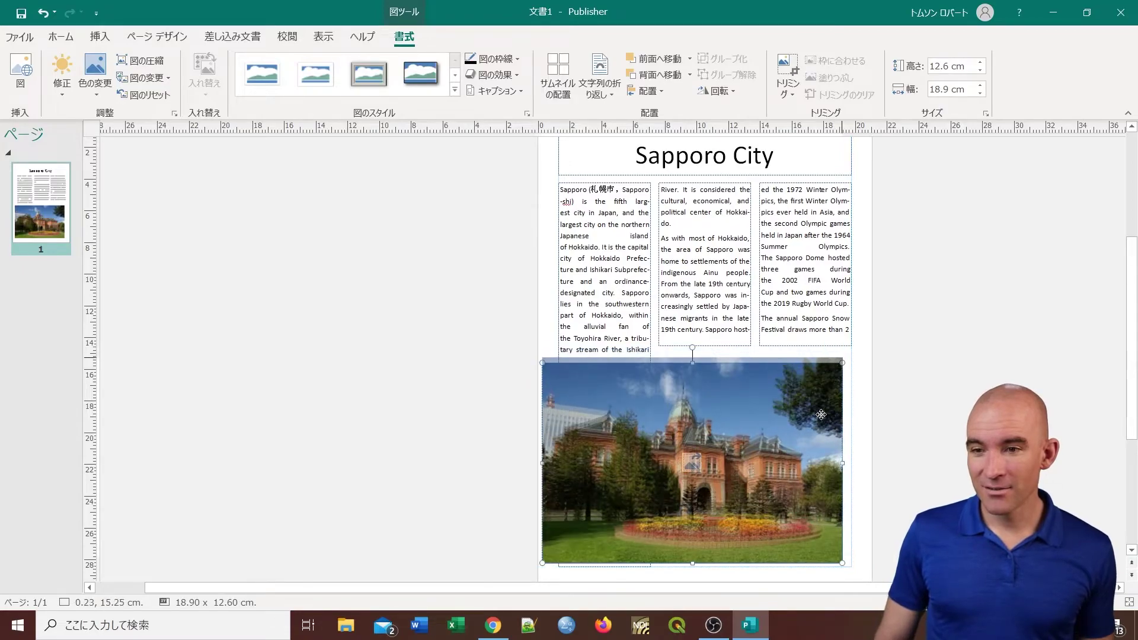
pyautogui.moveTo(830, 424); pyautogui.dragTo(833, 425)
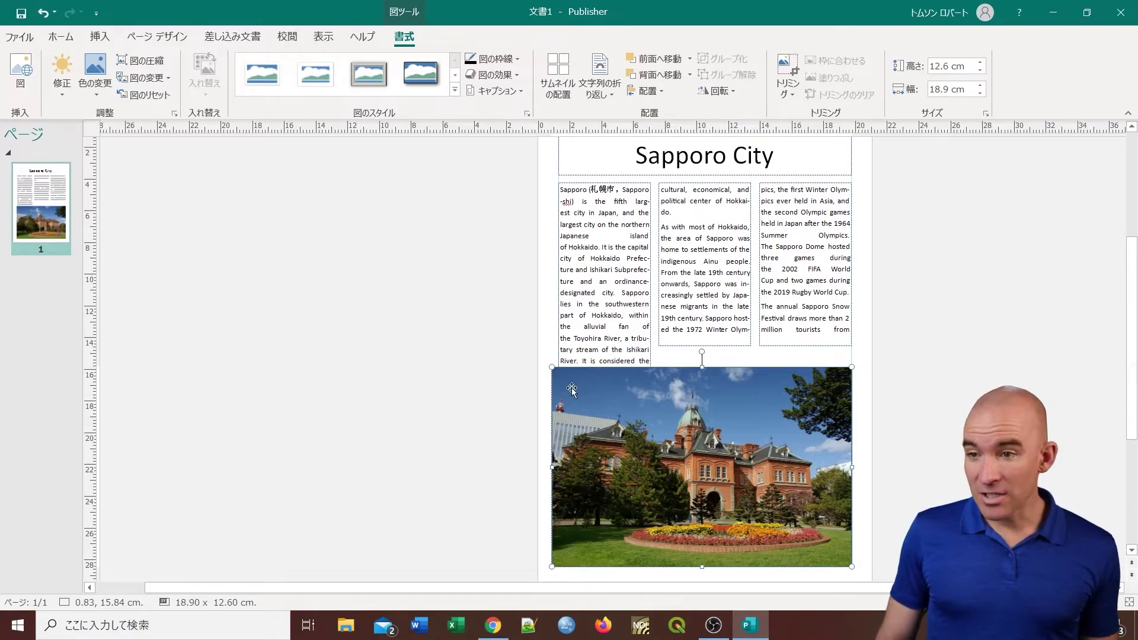
pyautogui.moveTo(550, 366); pyautogui.dragTo(595, 393)
pyautogui.moveTo(626, 389)
pyautogui.mouseDown()
pyautogui.moveTo(725, 448)
pyautogui.moveTo(655, 431)
pyautogui.moveTo(661, 440)
pyautogui.mouseUp()
pyautogui.click(660, 341)
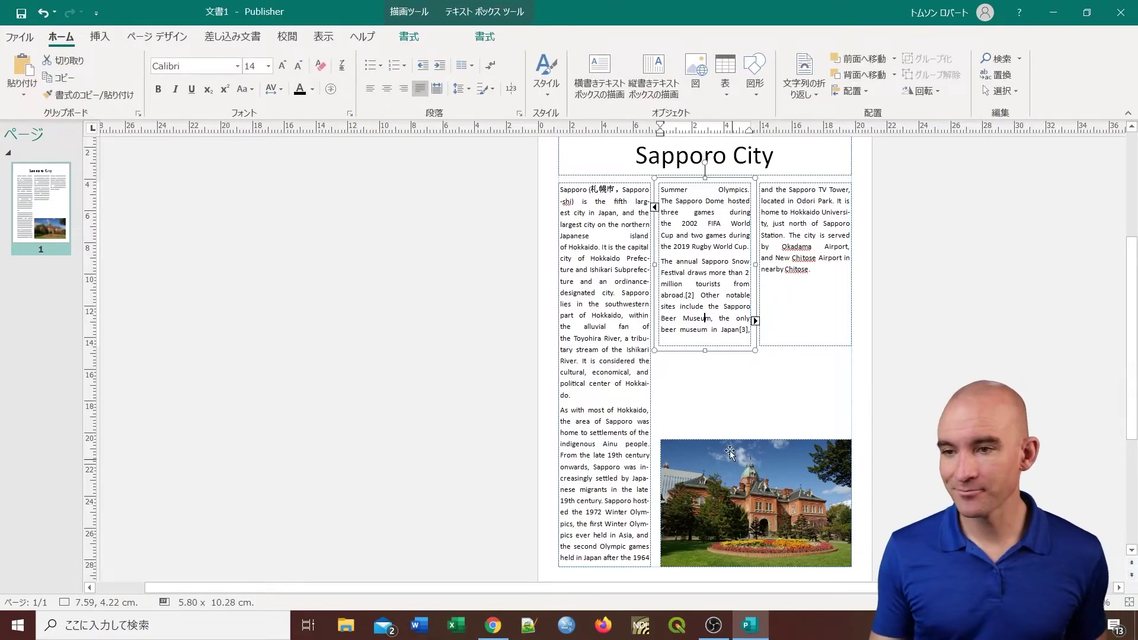
pyautogui.click(748, 479)
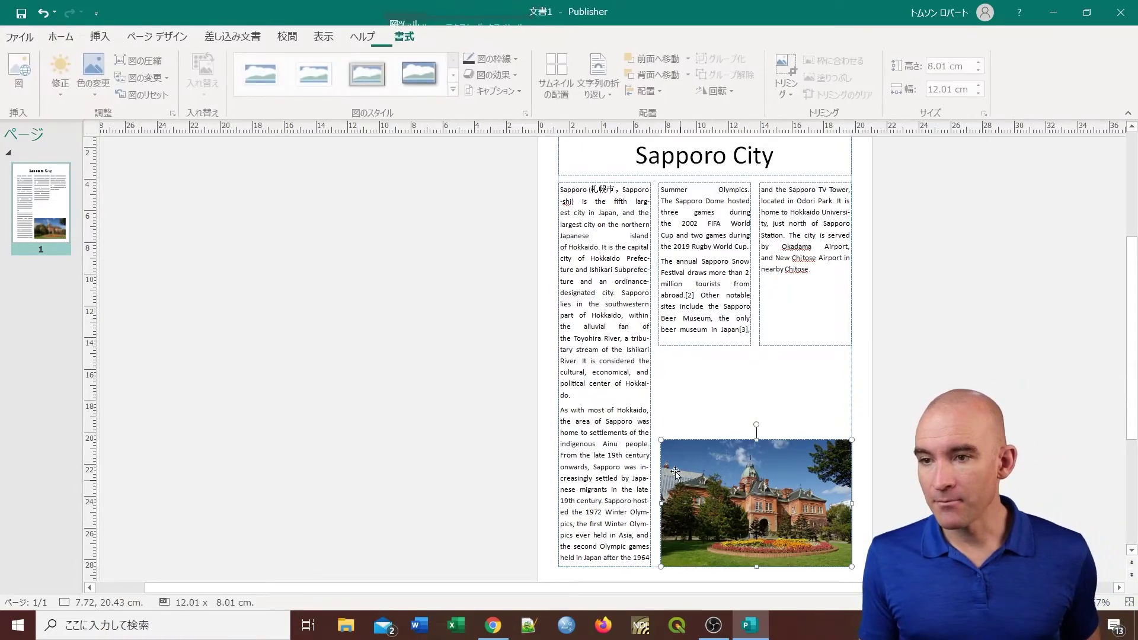
pyautogui.click(700, 338)
pyautogui.click(792, 270)
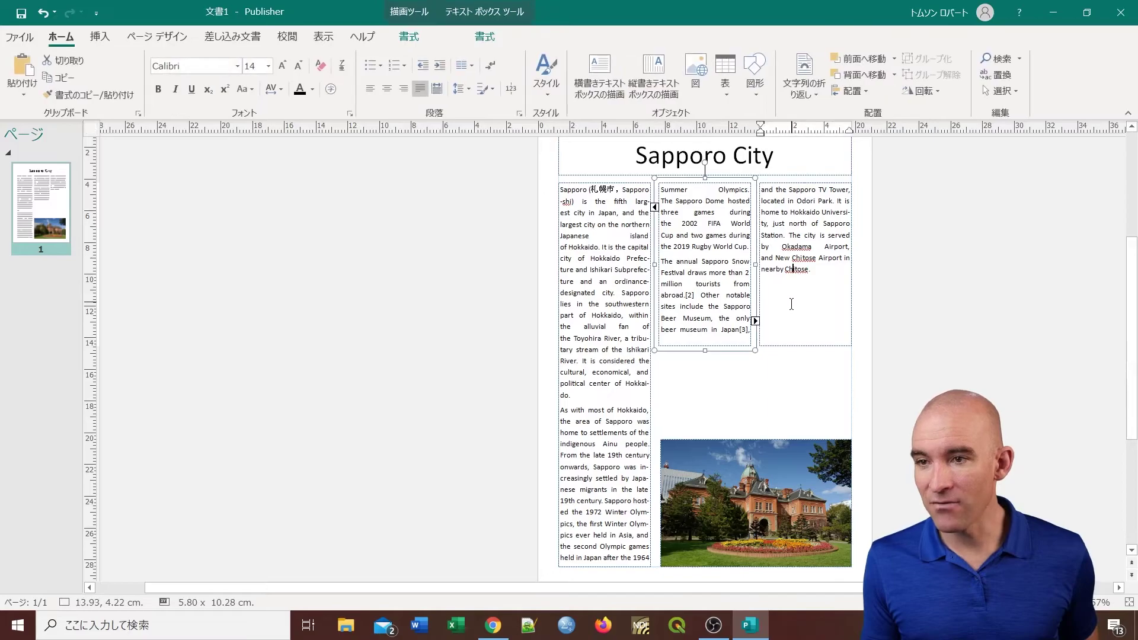
pyautogui.click(726, 460)
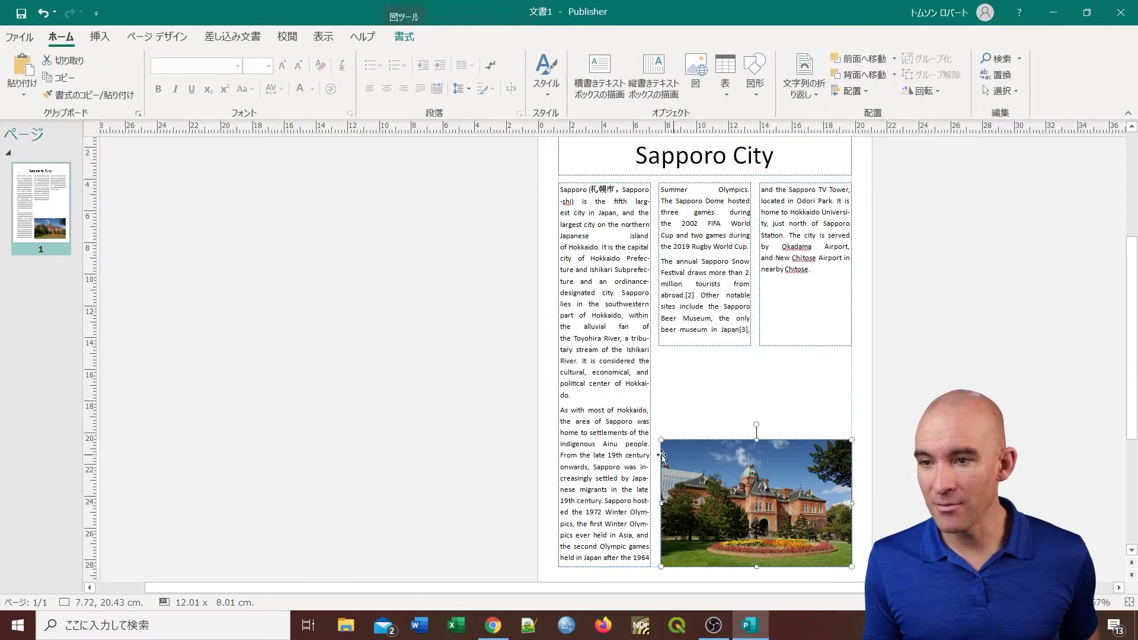
# Lengthen the middle and right column text boxes to about 15.32 cm high, ending just above the photo
pyautogui.click(724, 335)
pyautogui.moveTo(705, 350); pyautogui.dragTo(705, 431)
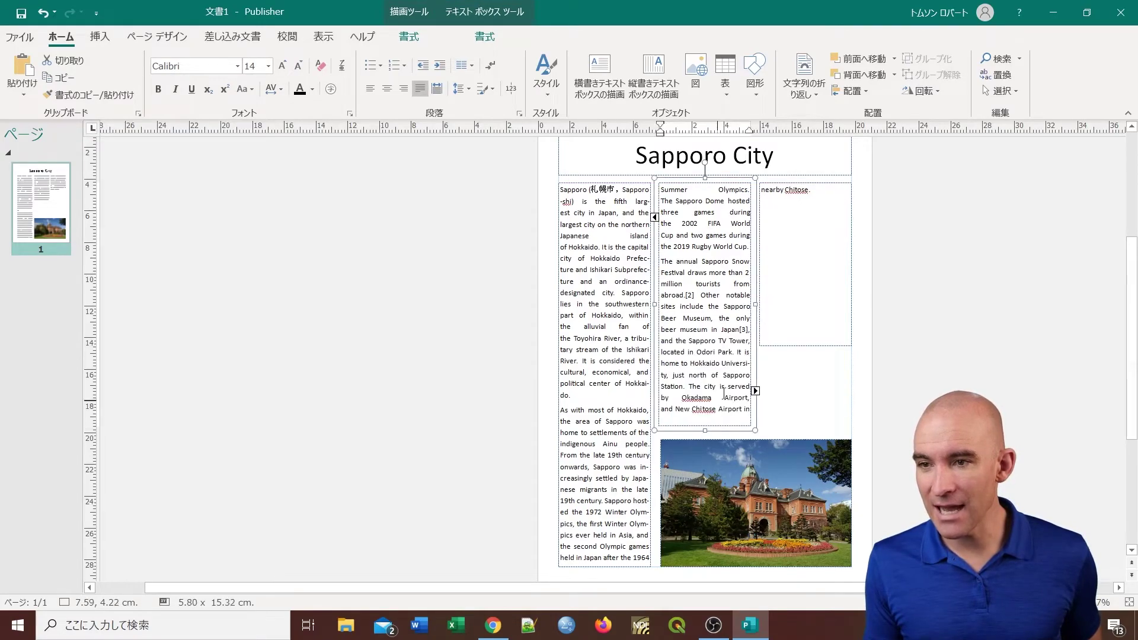
pyautogui.click(793, 295)
pyautogui.moveTo(805, 346); pyautogui.dragTo(799, 430)
pyautogui.click(794, 191)
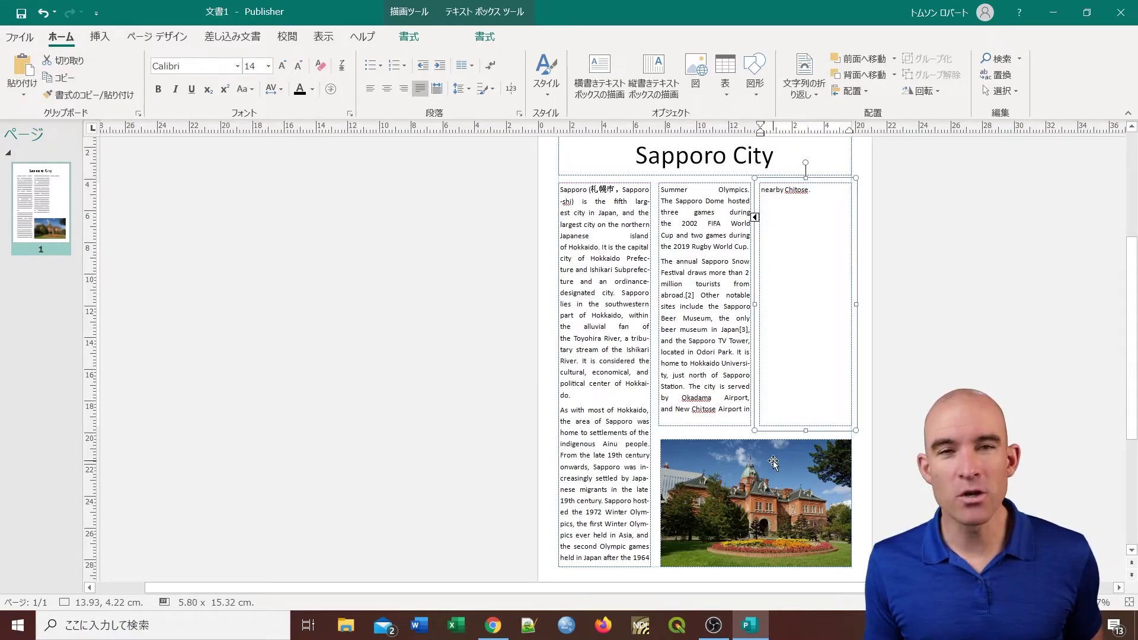
pyautogui.click(726, 375)
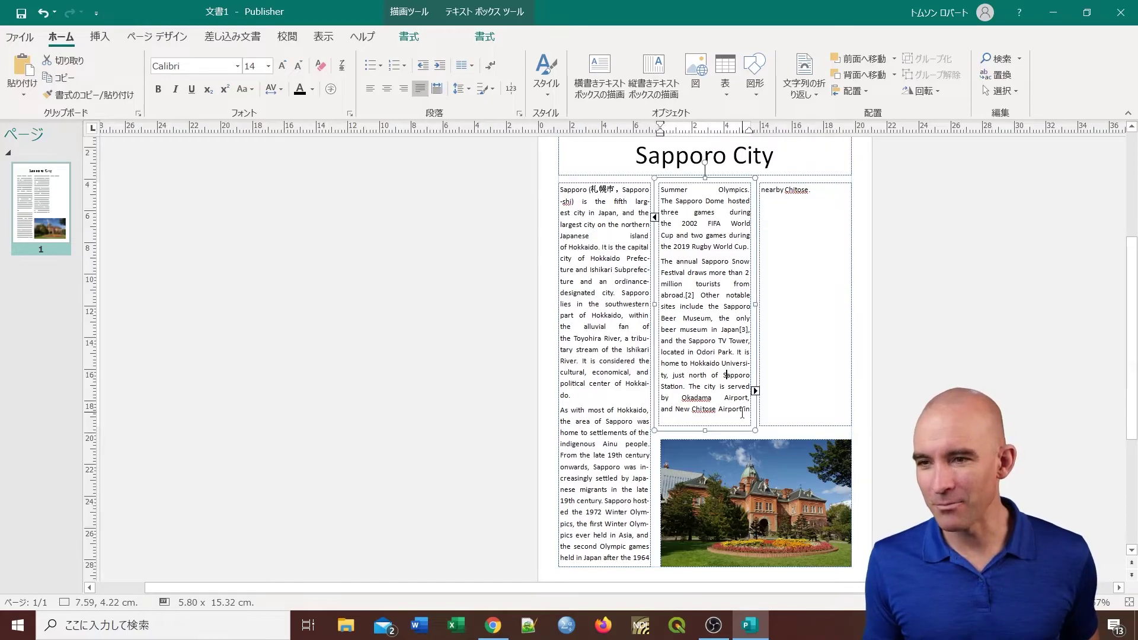
# Shorten all three text columns to about 10.21 cm high so their lower edges line up above the photo
pyautogui.moveTo(705, 429); pyautogui.dragTo(705, 346)
pyautogui.click(812, 394)
pyautogui.moveTo(809, 431); pyautogui.dragTo(806, 349)
pyautogui.click(642, 410)
pyautogui.moveTo(606, 571); pyautogui.dragTo(629, 346)
pyautogui.click(726, 454)
pyautogui.click(784, 316)
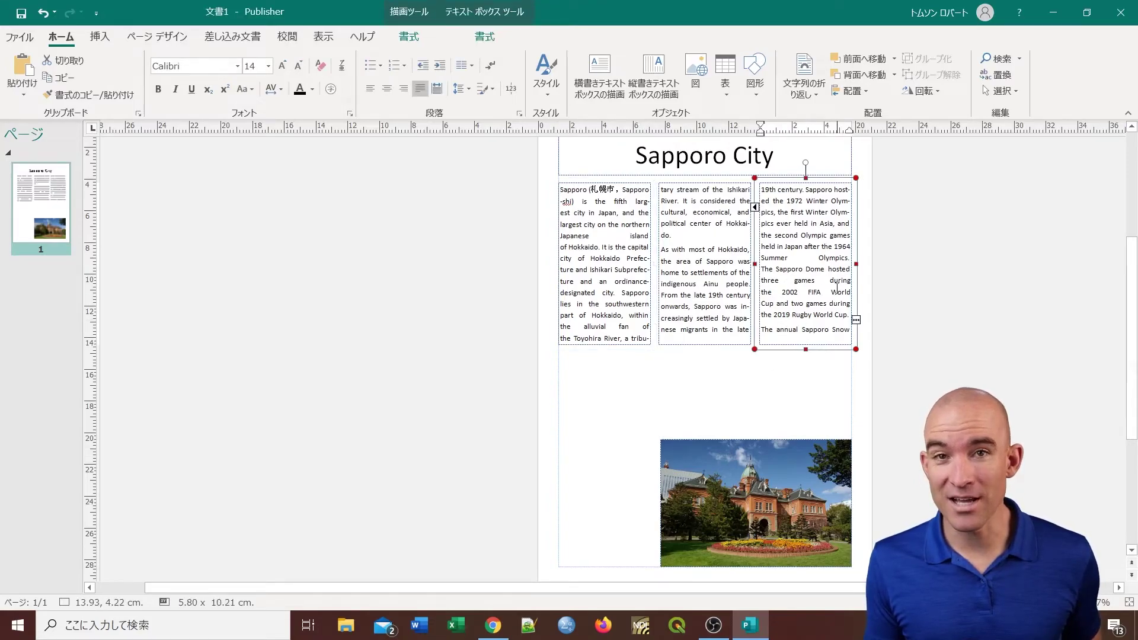
# Enlarge the photo to the full width between the margins and lengthen the three columns to about 11.48 cm, ending just above it
pyautogui.click(696, 458)
pyautogui.moveTo(661, 440); pyautogui.dragTo(558, 372)
pyautogui.moveTo(610, 345); pyautogui.dragTo(605, 369)
pyautogui.hotkey('ctrl', 'z')
pyautogui.click(702, 349)
pyautogui.moveTo(703, 348); pyautogui.dragTo(704, 369)
pyautogui.click(805, 345)
pyautogui.moveTo(805, 371); pyautogui.dragTo(805, 369)
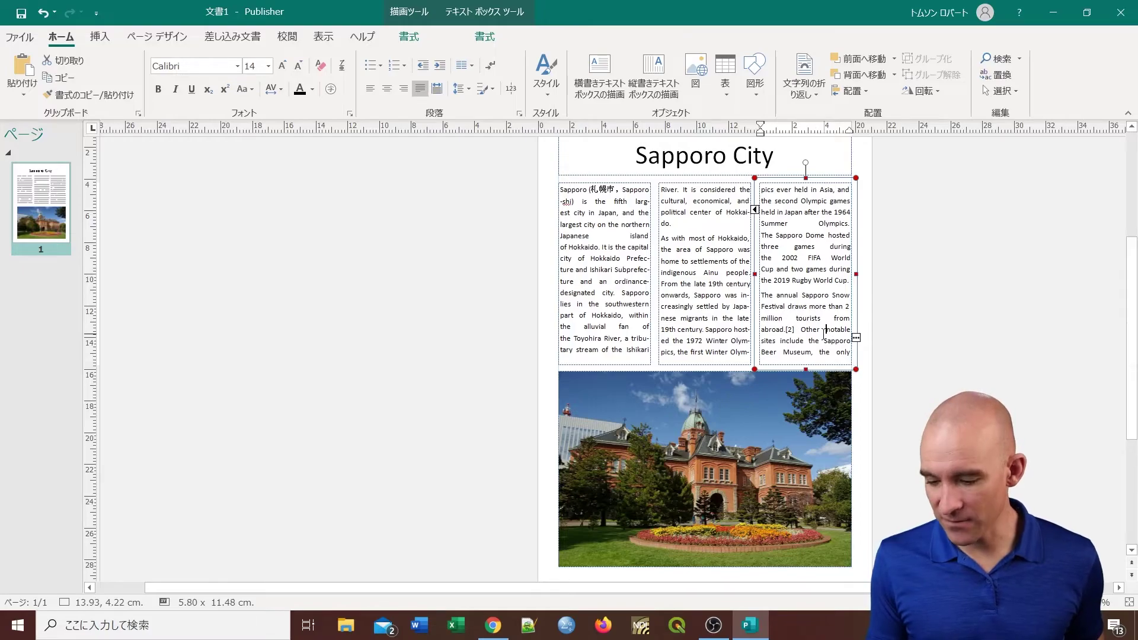
# Set all the text in the three linked columns to font size 12 so the whole article fits
pyautogui.click(726, 274)
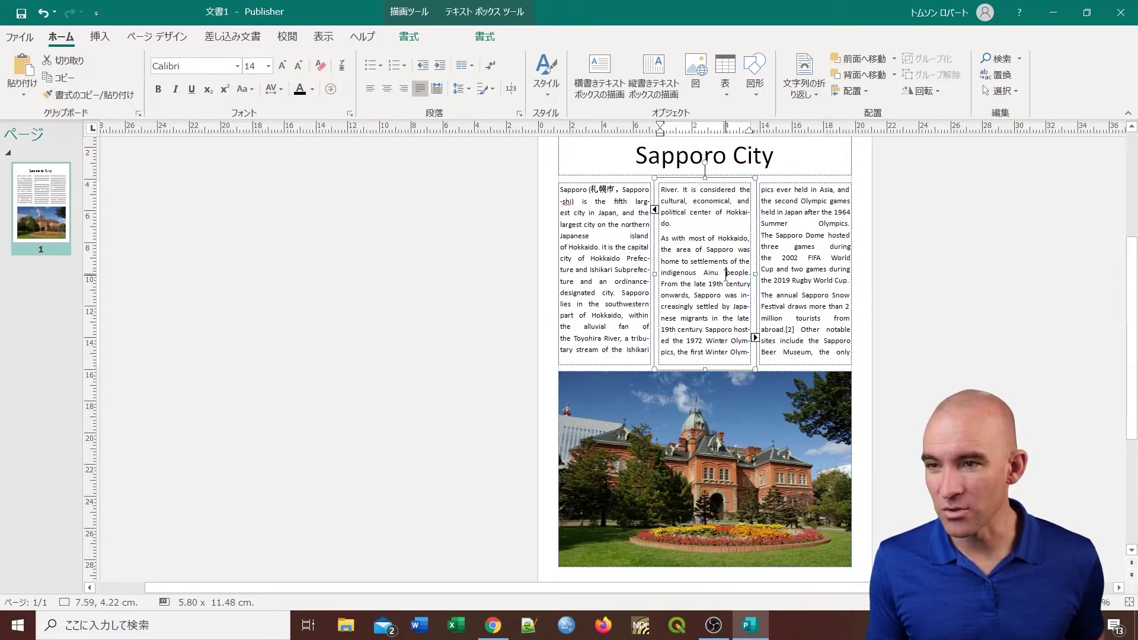
pyautogui.click(696, 249)
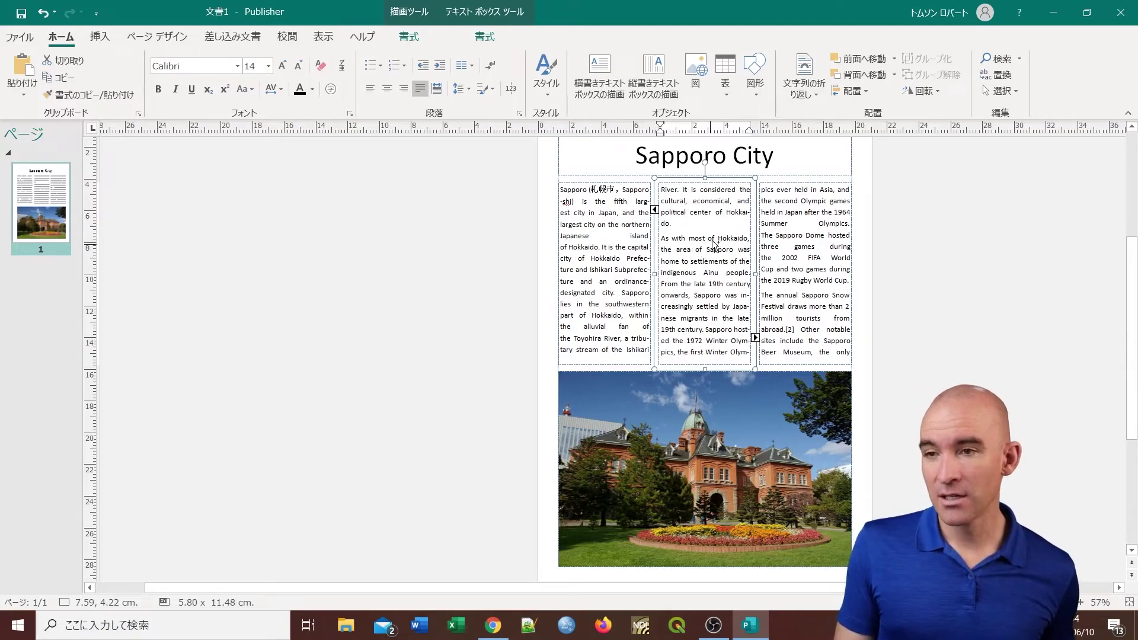
pyautogui.hotkey('ctrl', 'a')
pyautogui.click(722, 239)
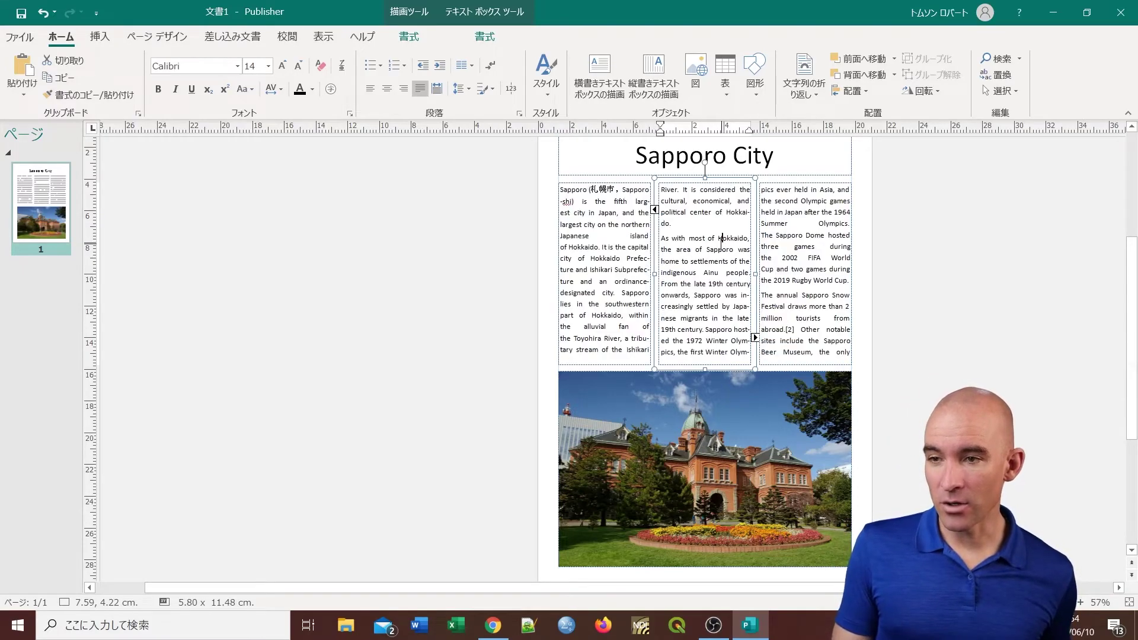
pyautogui.hotkey('ctrl', 'a')
pyautogui.click(722, 240)
pyautogui.rightClick(708, 240)
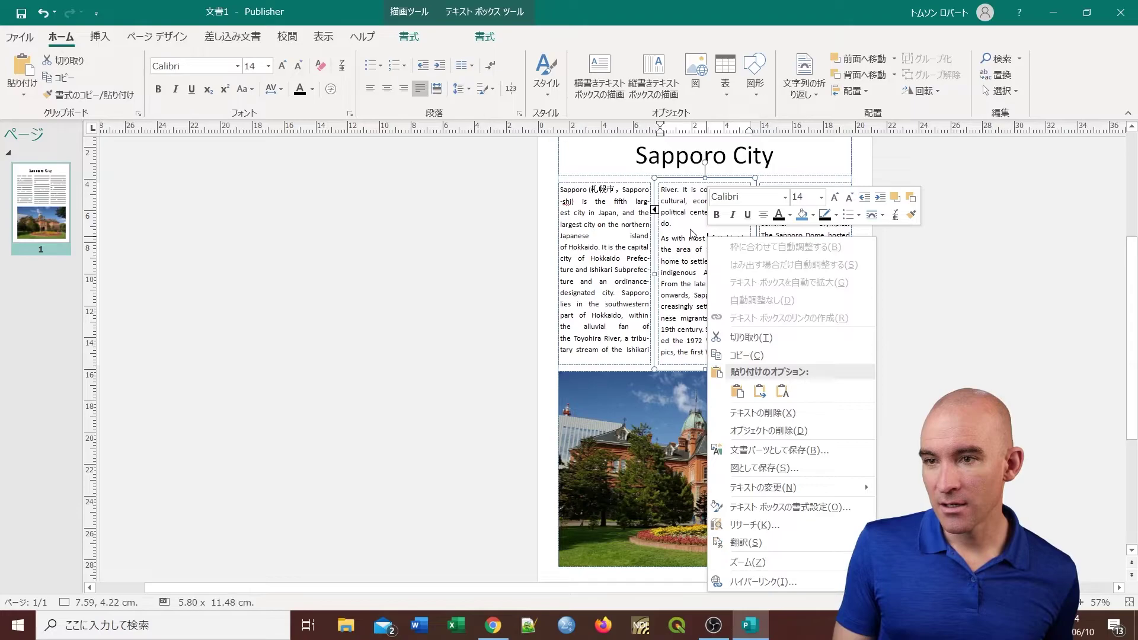
pyautogui.click(691, 233)
pyautogui.hotkey('ctrl', 'a')
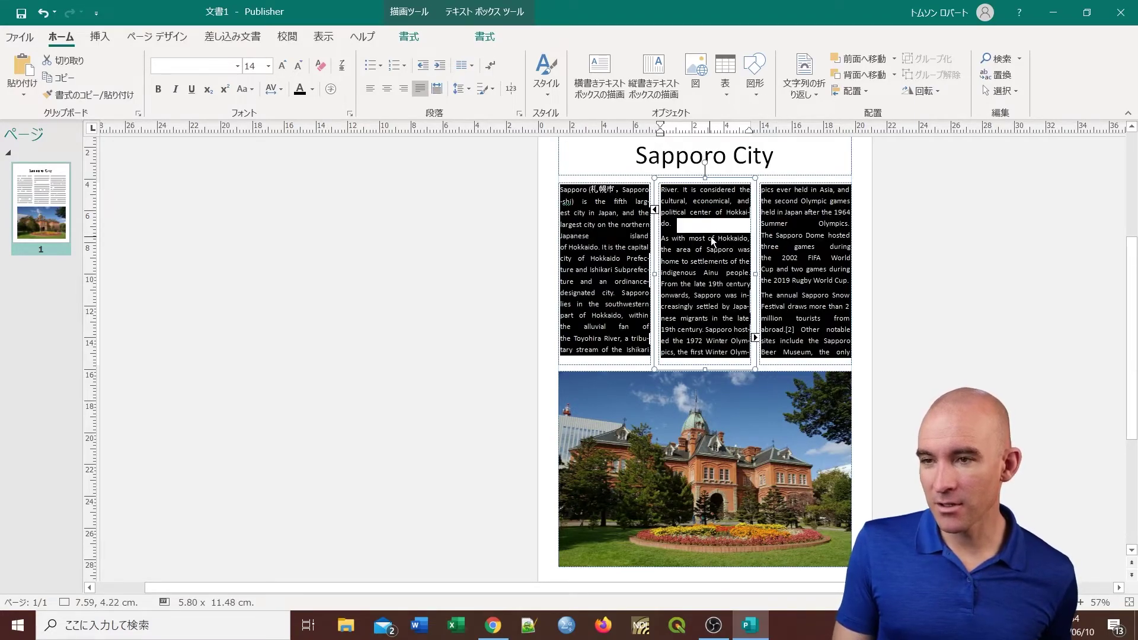
pyautogui.click(711, 240)
pyautogui.moveTo(560, 190); pyautogui.dragTo(846, 304)
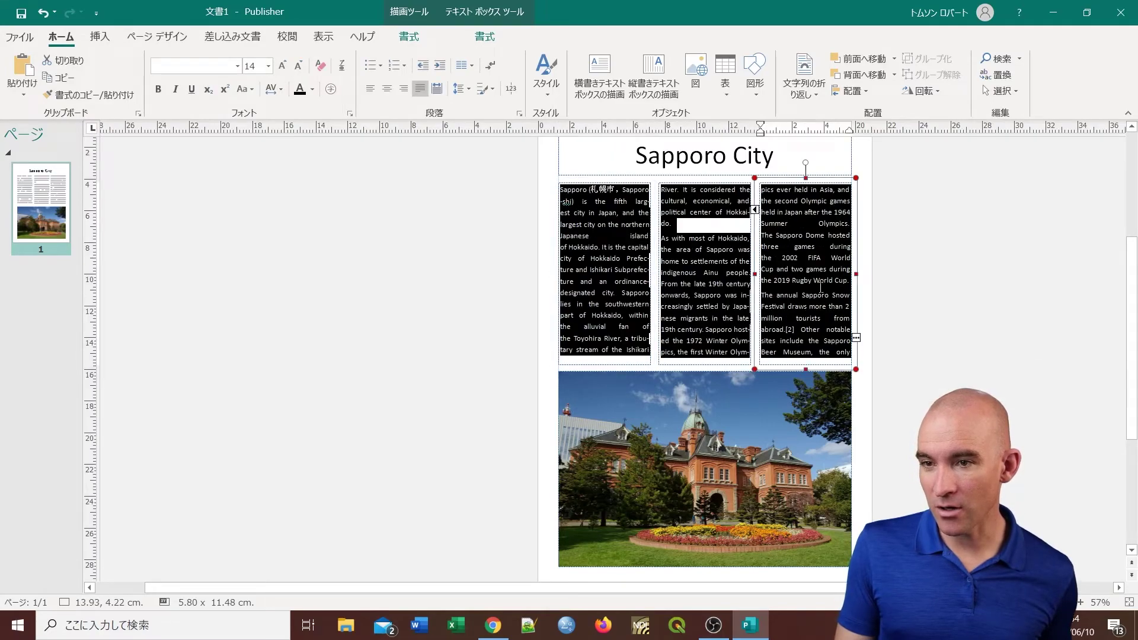
pyautogui.click(269, 66)
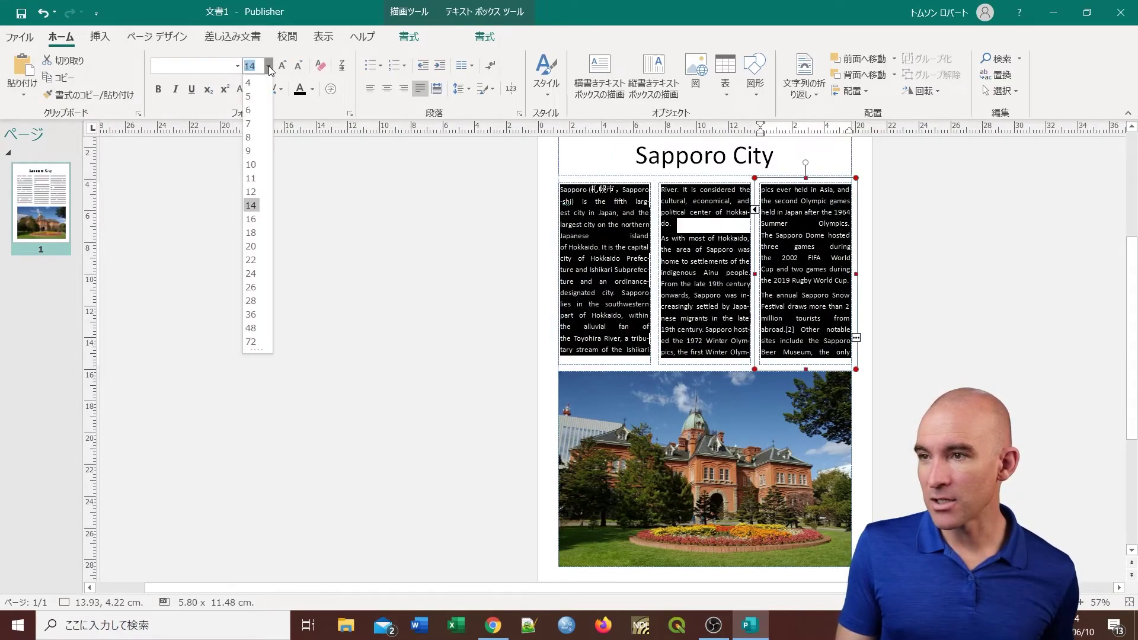
pyautogui.click(258, 193)
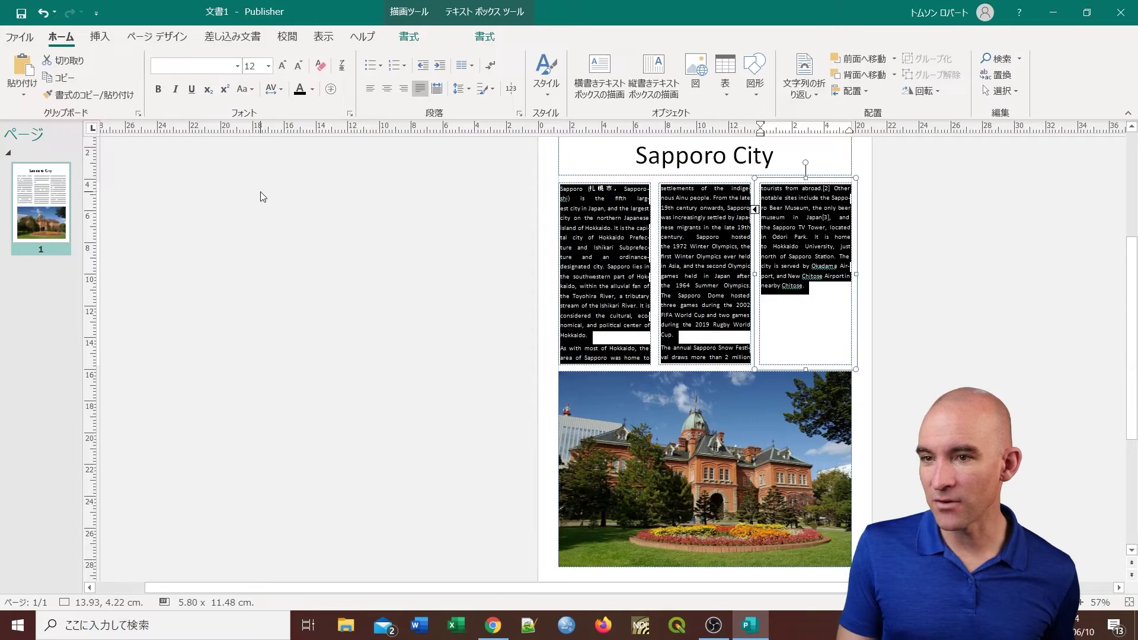
pyautogui.click(788, 339)
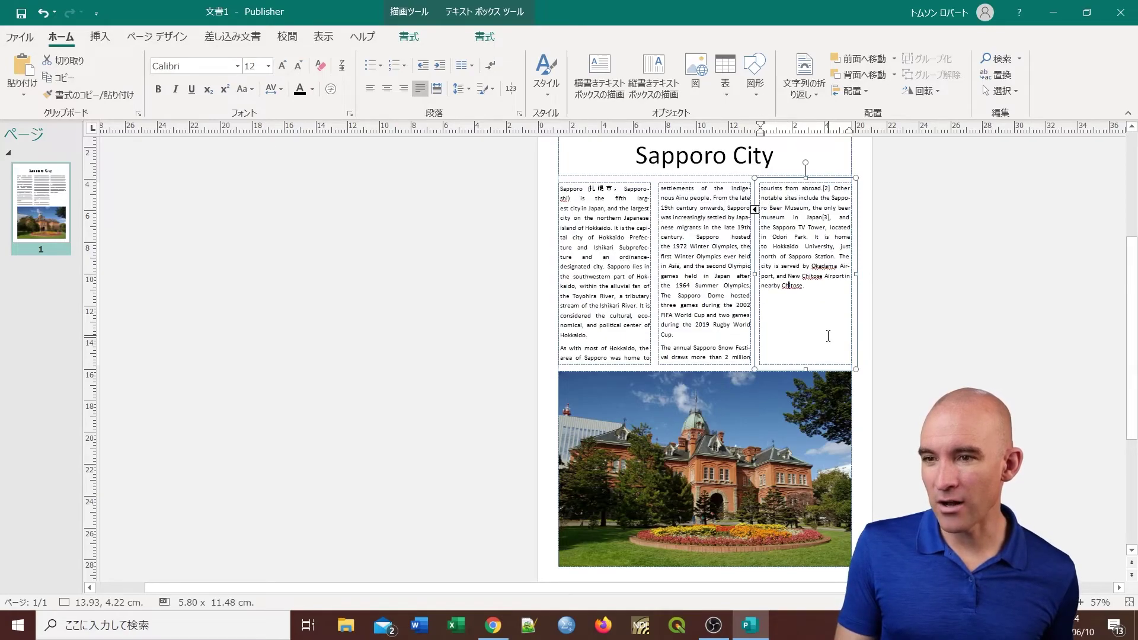
pyautogui.click(679, 241)
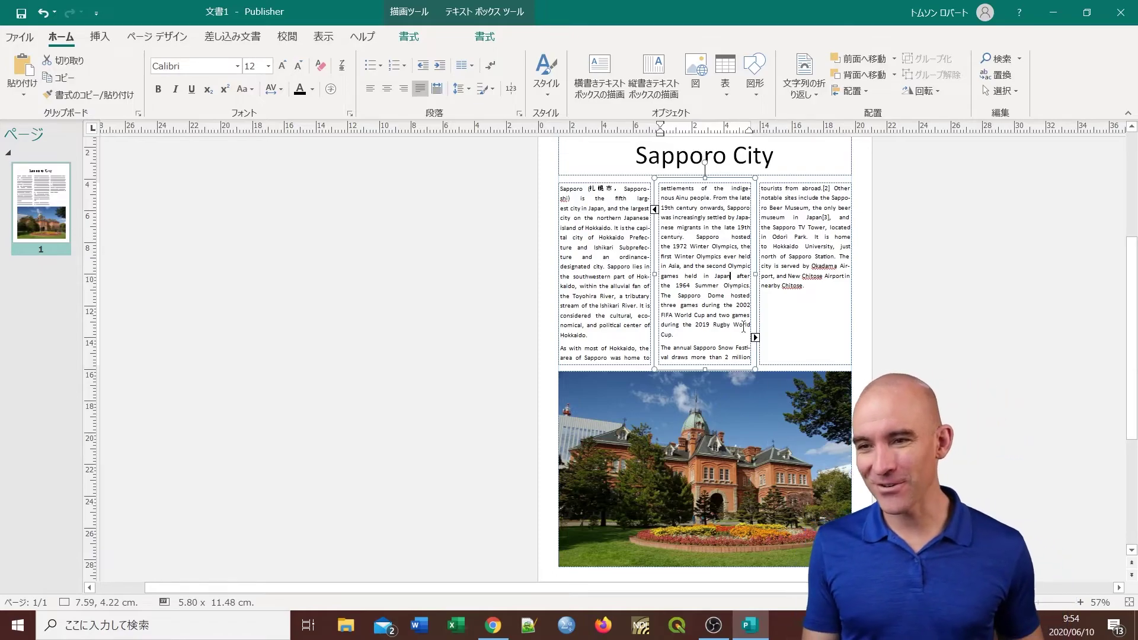
pyautogui.click(977, 330)
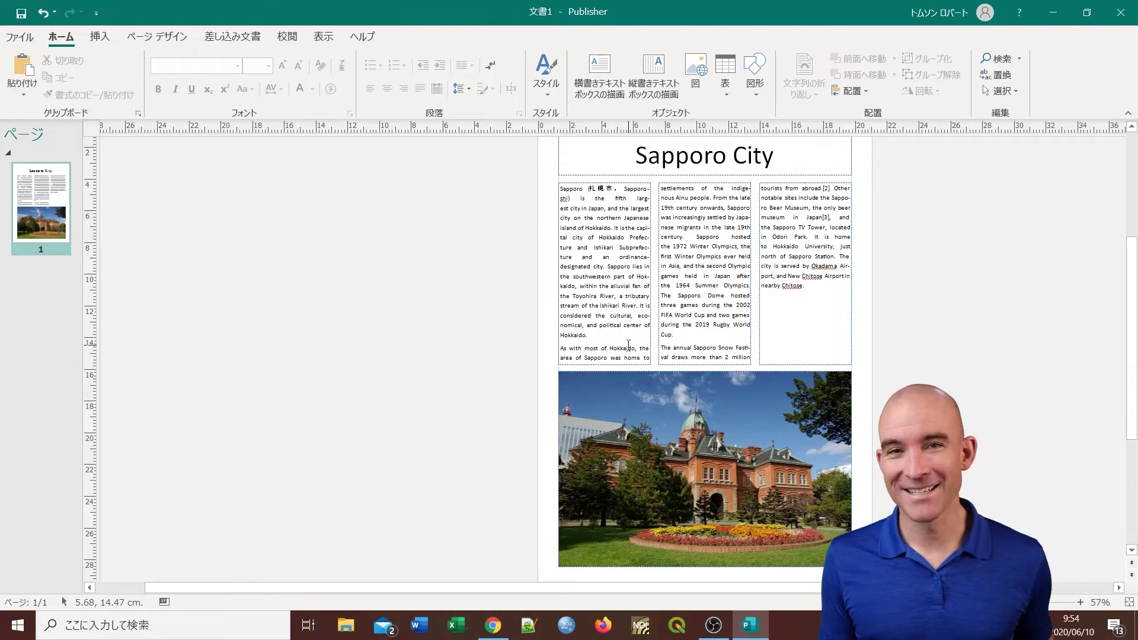
# Add the line "Text from Wikipedia" below the article's last paragraph, followed by a new line beginning "Image by"
pyautogui.click(810, 292)
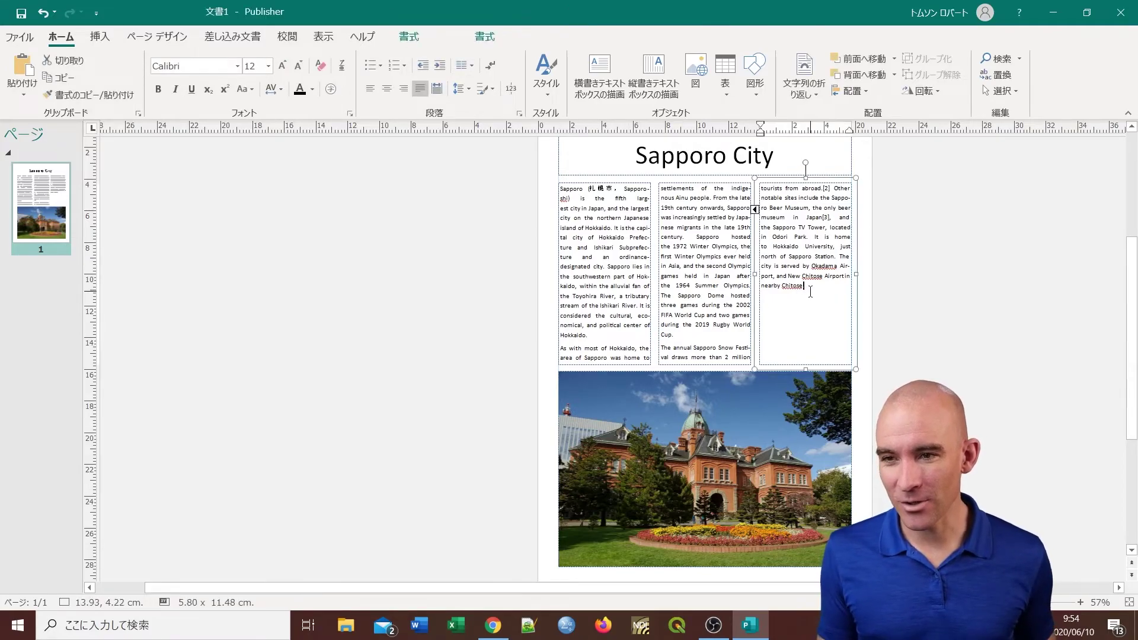
pyautogui.press('Return')
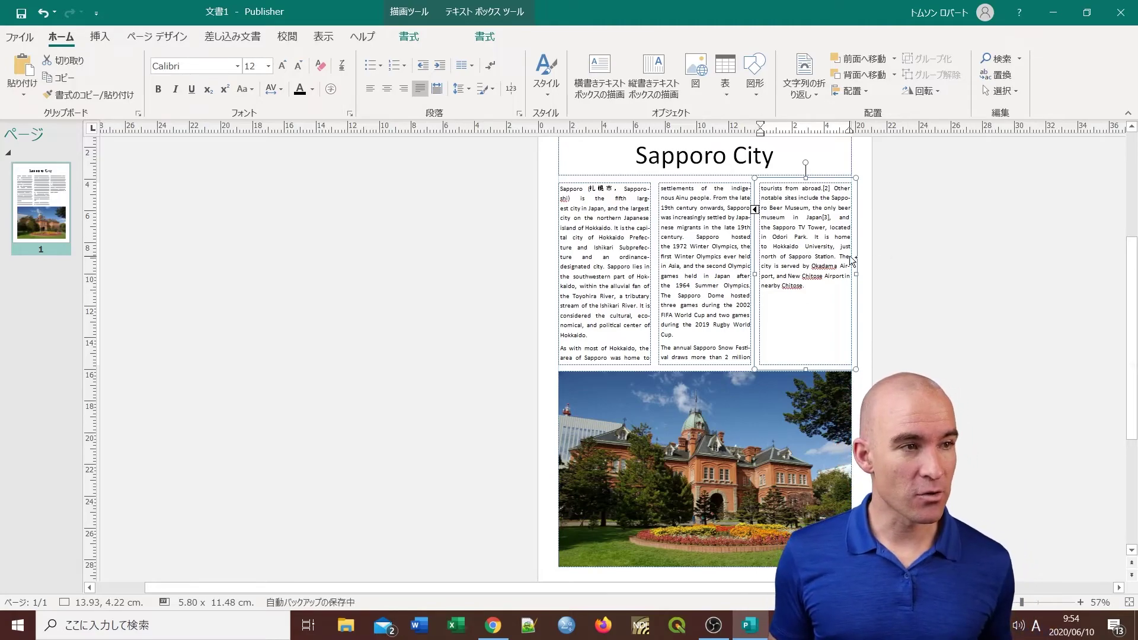
pyautogui.keyDown('ctrl'); pyautogui.scroll(4, 596, 389); pyautogui.keyUp('ctrl')
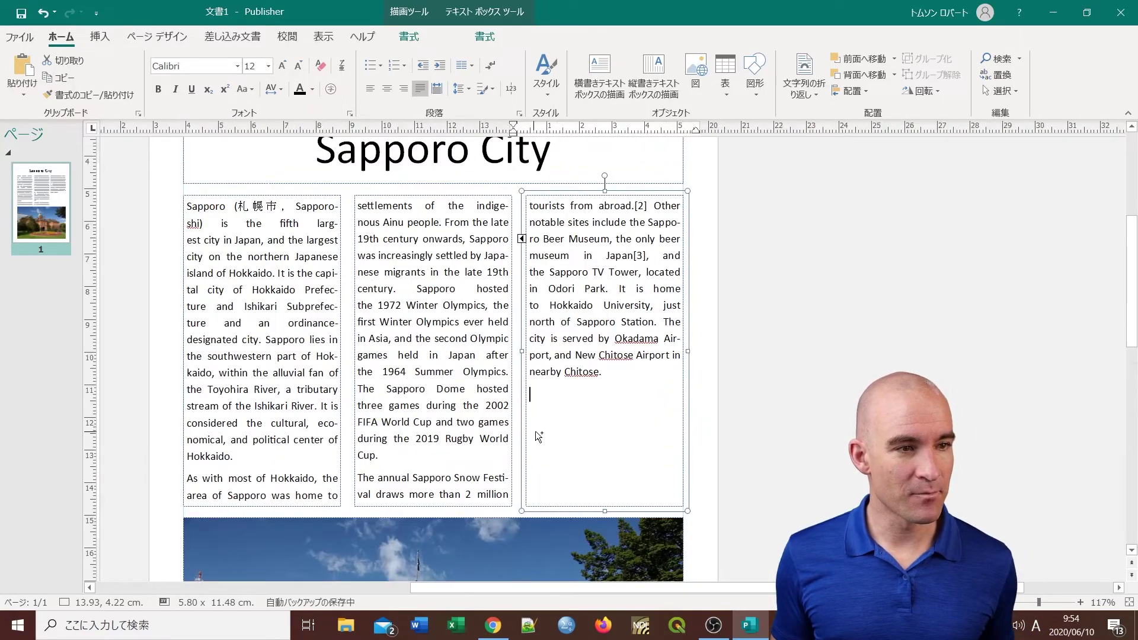
pyautogui.keyDown('ctrl'); pyautogui.scroll(4, 546, 411); pyautogui.keyUp('ctrl')
pyautogui.keyDown('ctrl'); pyautogui.scroll(2, 540, 416); pyautogui.keyUp('ctrl')
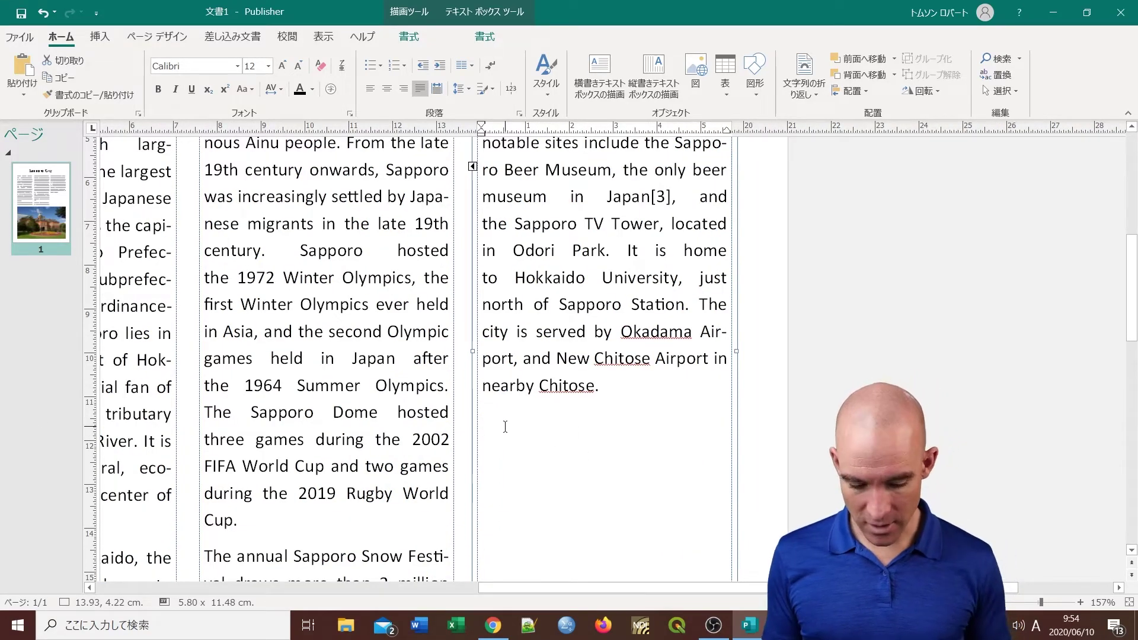
pyautogui.write('Text from Wikipedia')
pyautogui.press('Return')
pyautogui.write('Image by')
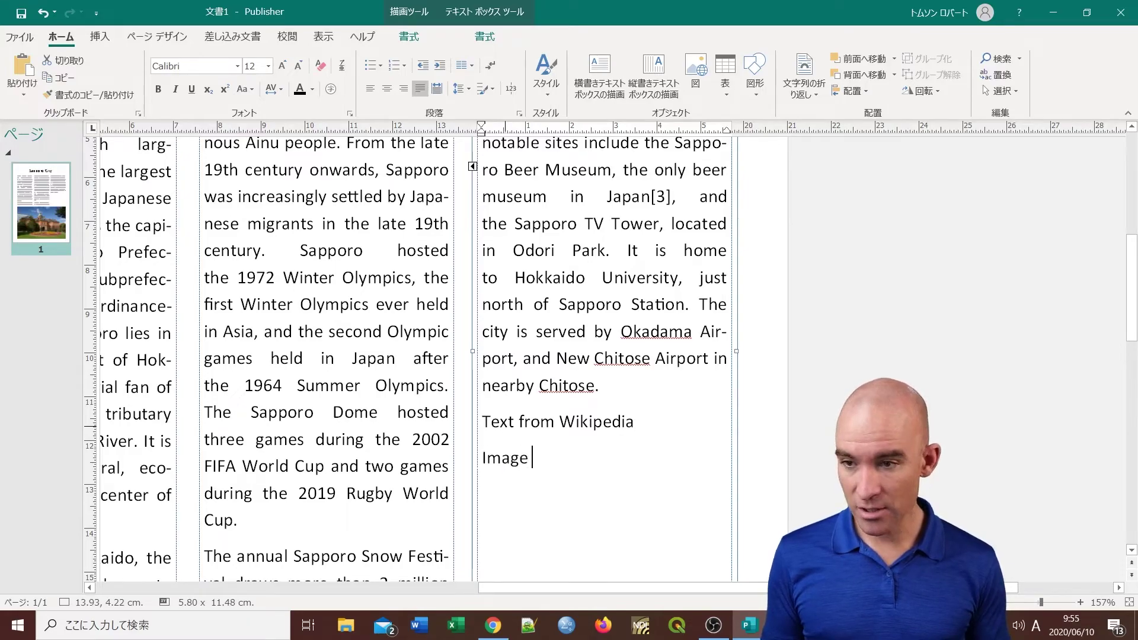
# Look up the photo author's username on the Wikipedia image page in Chrome and complete the image credit with it in Publisher
pyautogui.click(493, 625)
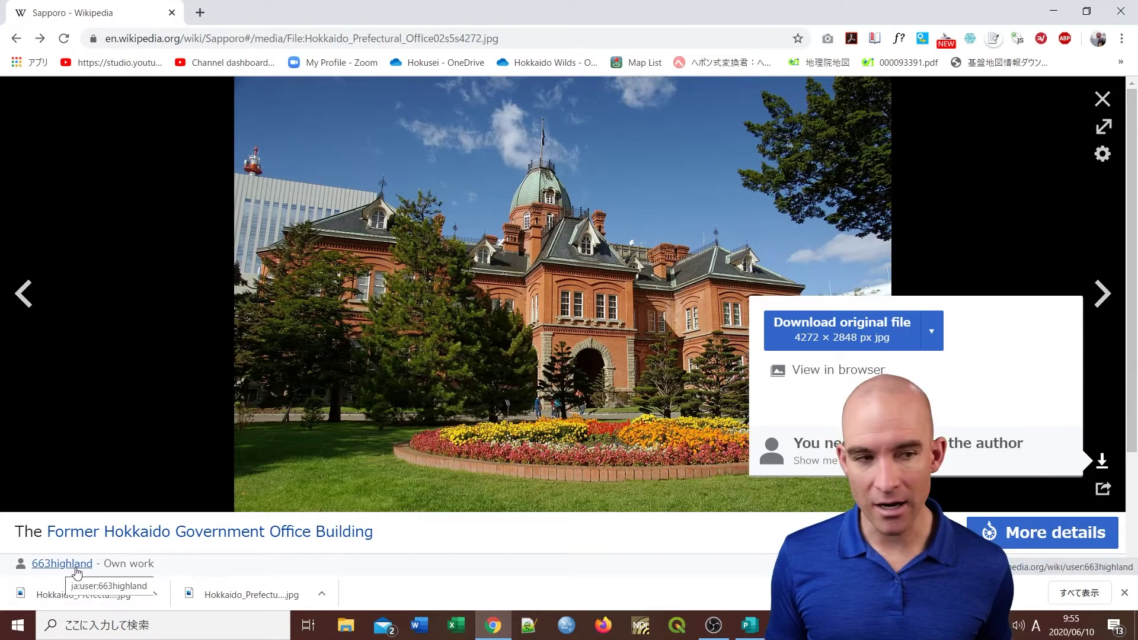
pyautogui.click(1047, 16)
pyautogui.write('66')
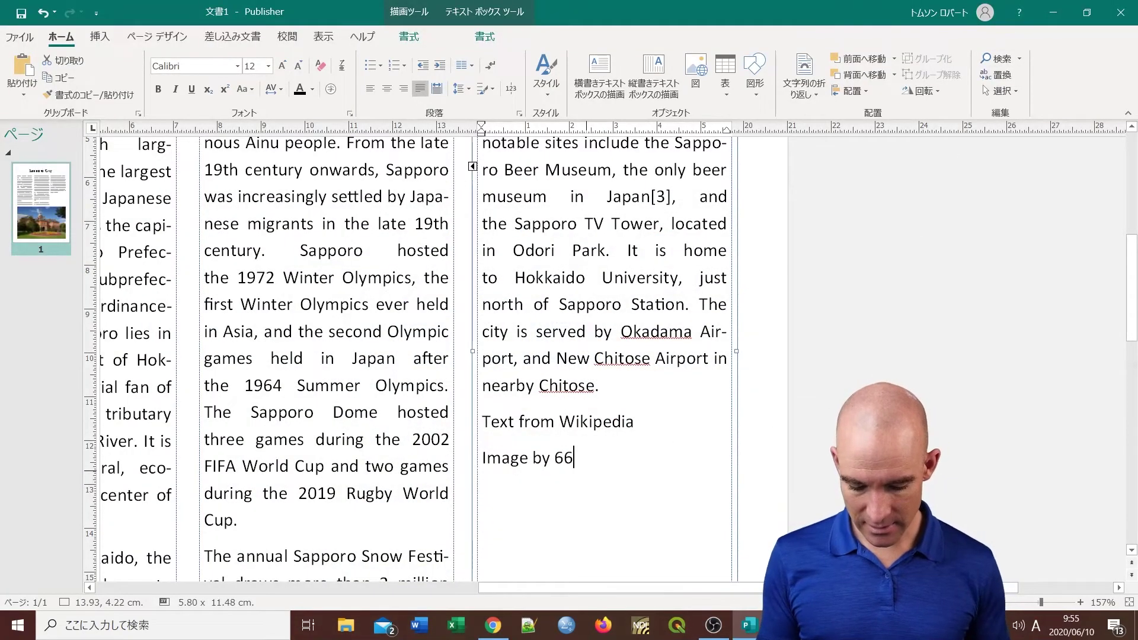
pyautogui.write('3hig')
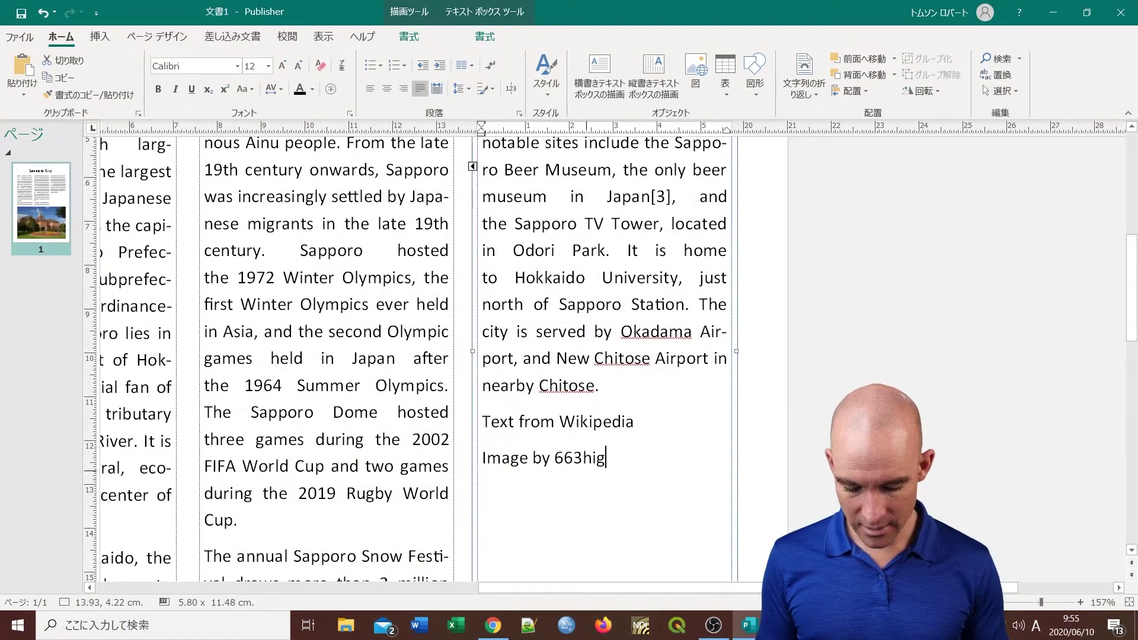
pyautogui.write('hland')
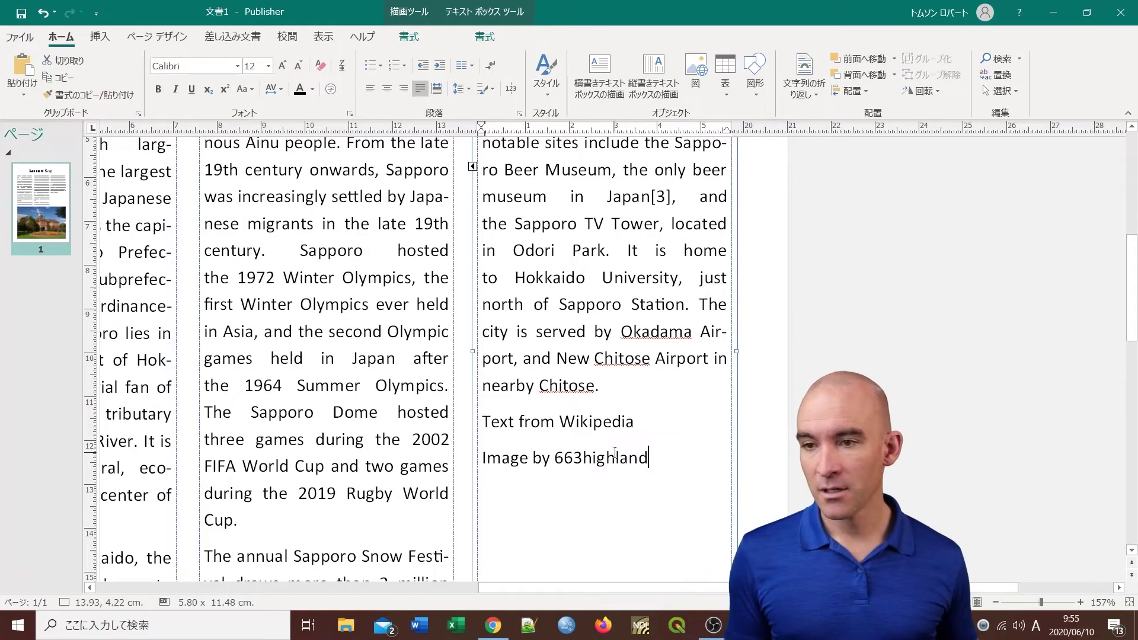
pyautogui.keyDown('ctrl'); pyautogui.scroll(-5, 642, 407); pyautogui.keyUp('ctrl')
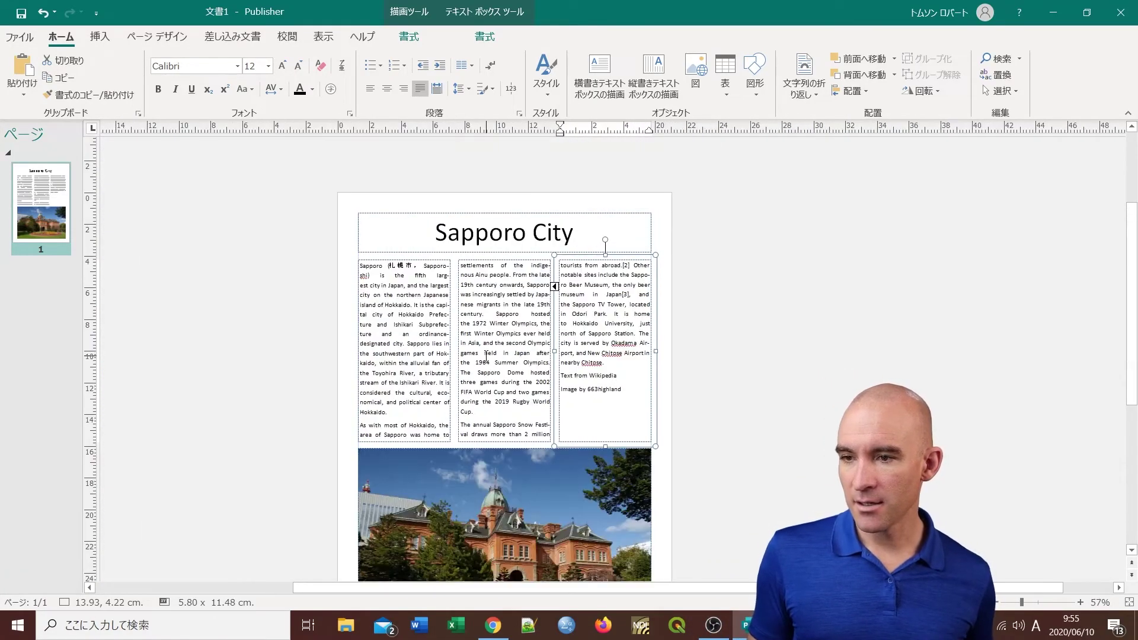
pyautogui.scroll(-3, 502, 339)
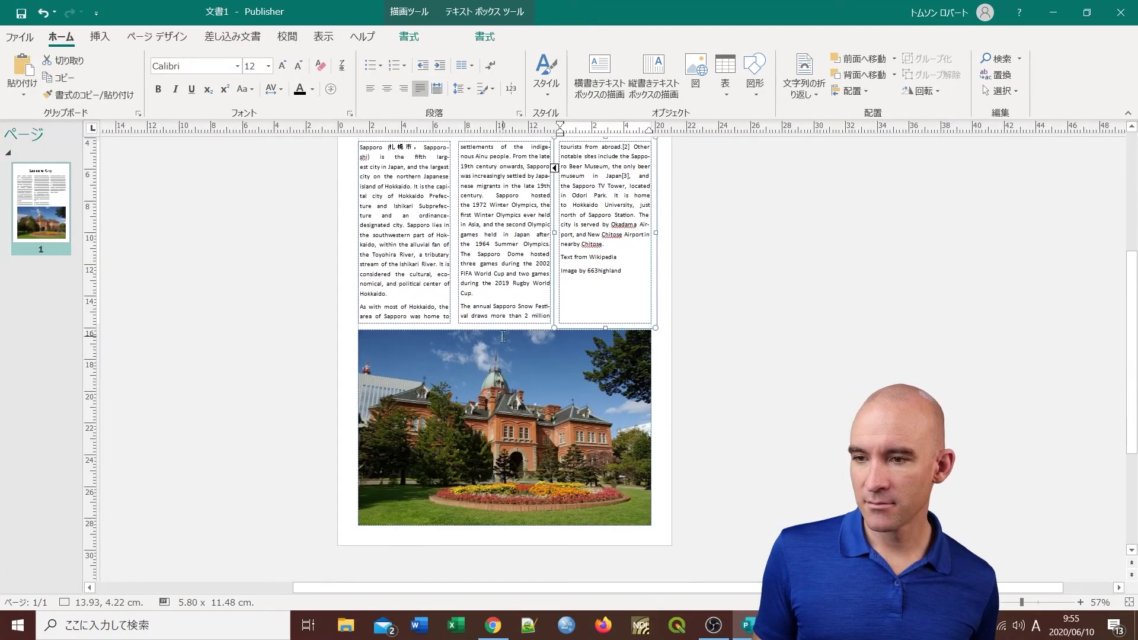
pyautogui.click(698, 350)
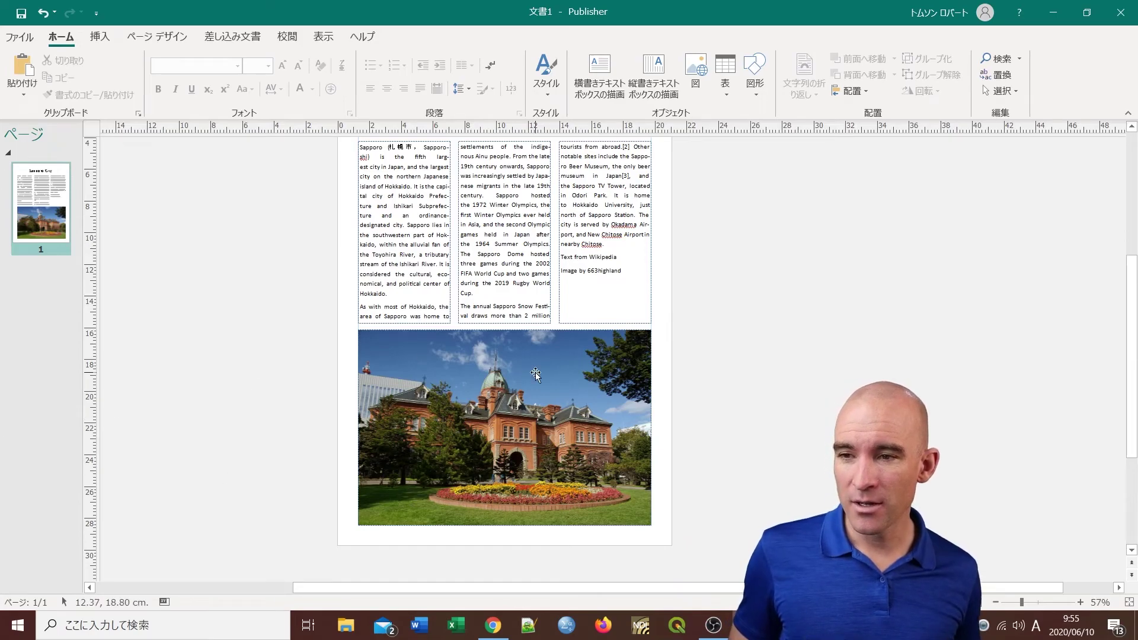
pyautogui.scroll(2, 457, 311)
pyautogui.scroll(2, 374, 321)
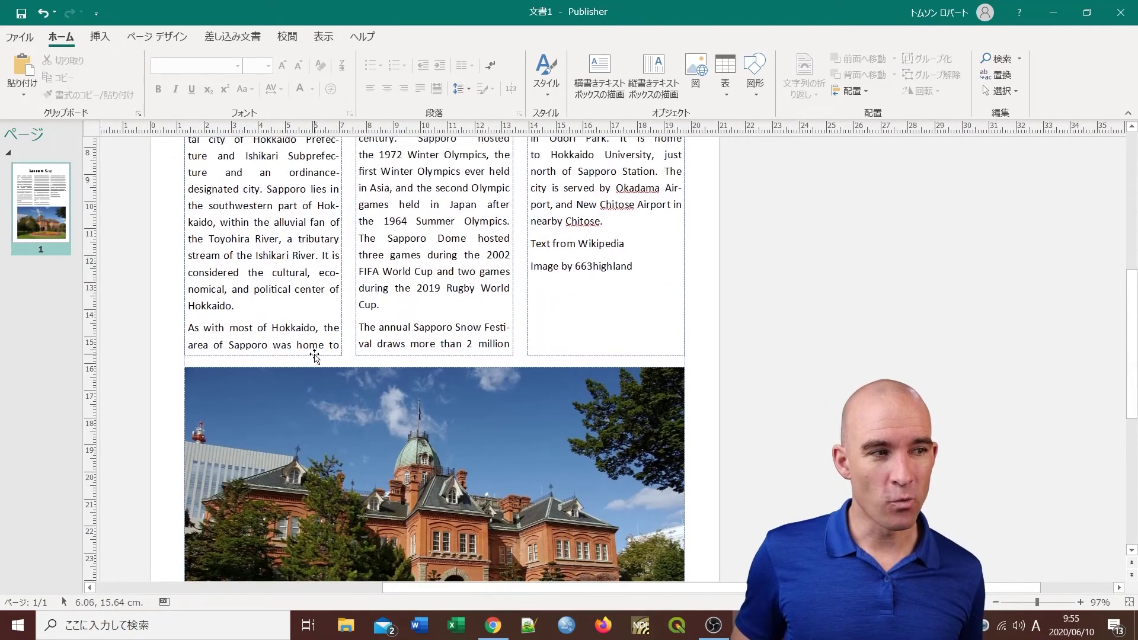
pyautogui.scroll(4, 295, 316)
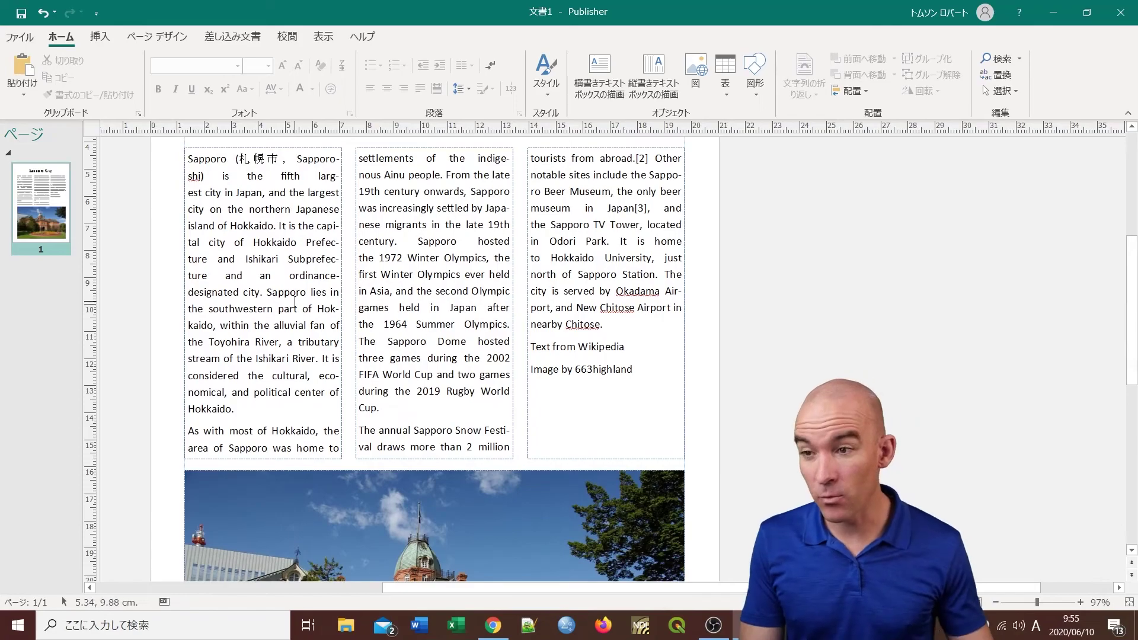